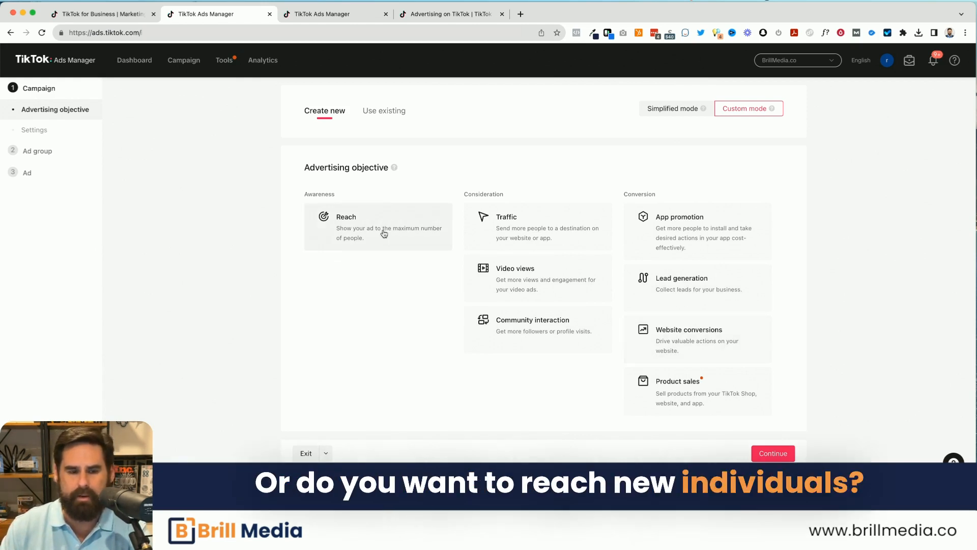
# Step: Choose the Traffic advertising objective and name the campaign "Test 1"
pyautogui.click(549, 227)
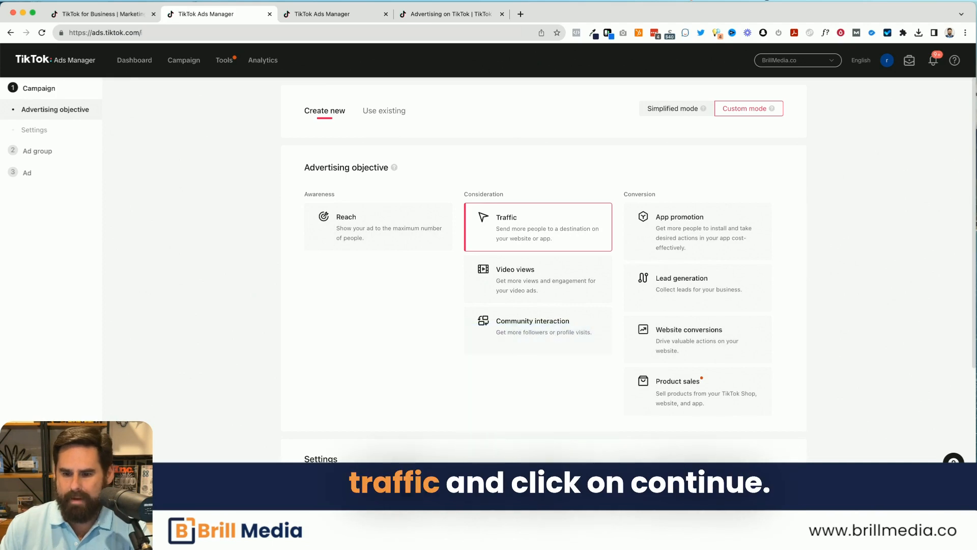
pyautogui.scroll(-3, 733, 452)
pyautogui.scroll(-2, 733, 452)
pyautogui.doubleClick(393, 274)
pyautogui.write('Test 1')
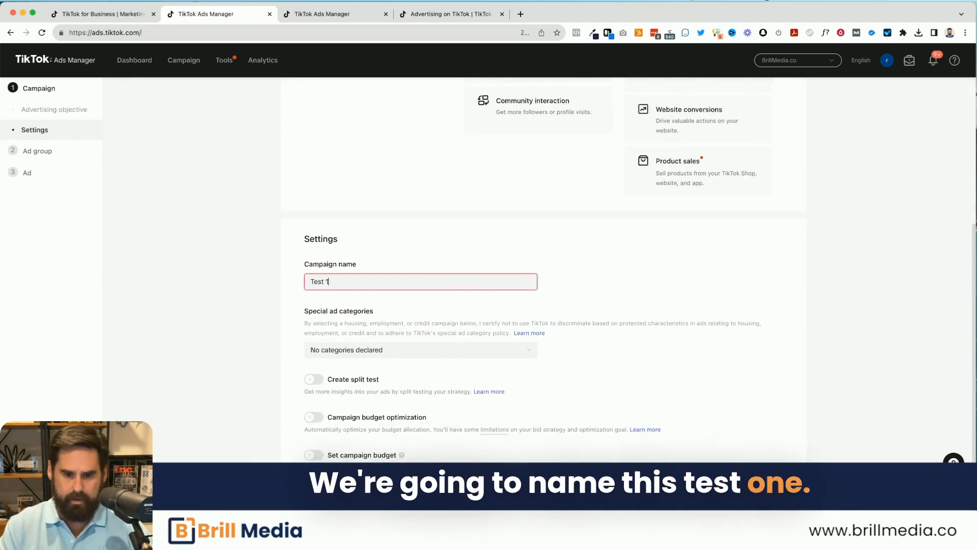
pyautogui.click(294, 339)
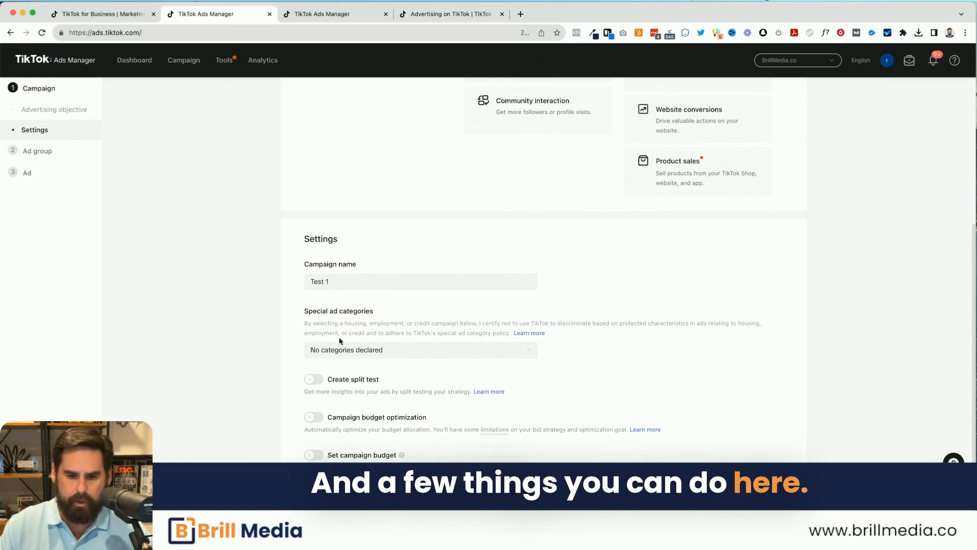
# Step: Review the special ad category options without declaring any category
pyautogui.click(356, 350)
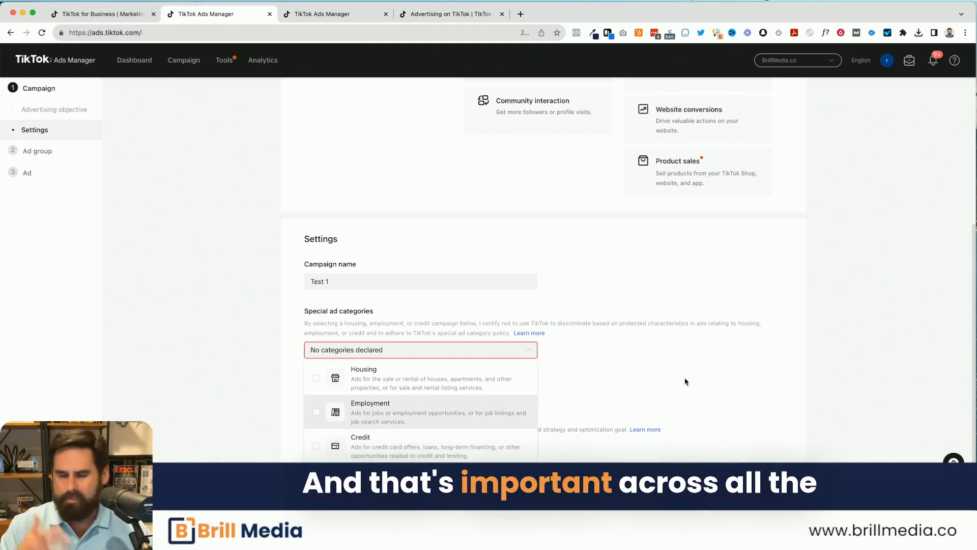
pyautogui.click(221, 393)
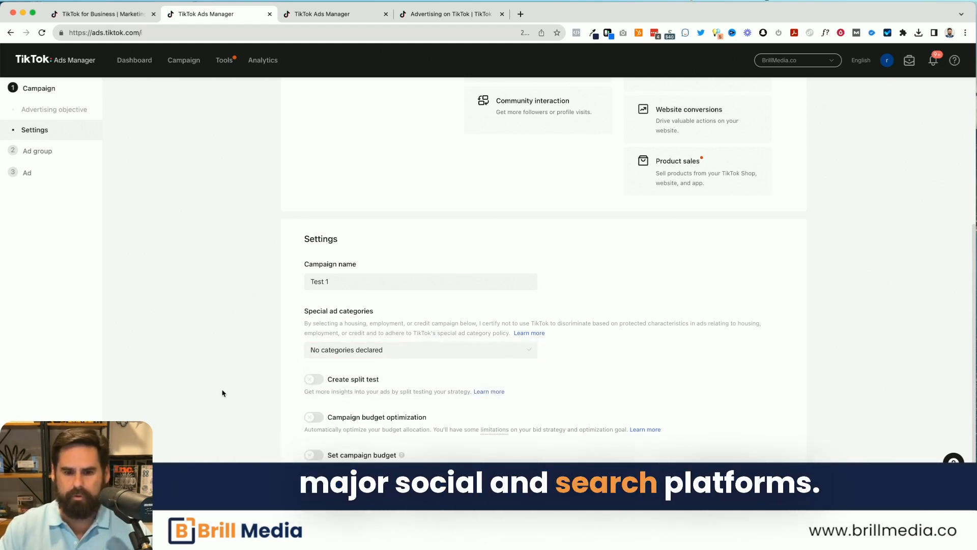
# Step: Turn the campaign budget off, continue to the ad group level and name the ad group "Ad Group 1"
pyautogui.scroll(-1, 318, 457)
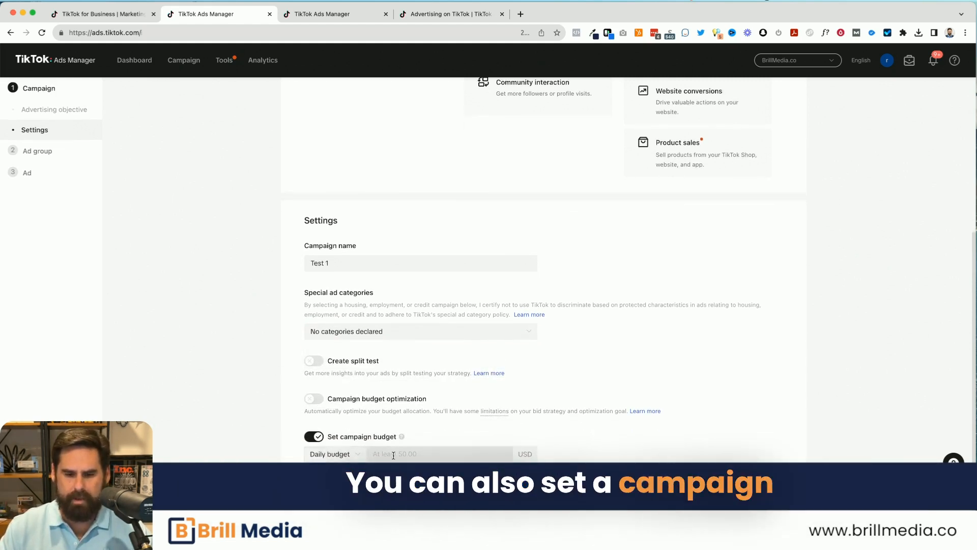
pyautogui.click(314, 436)
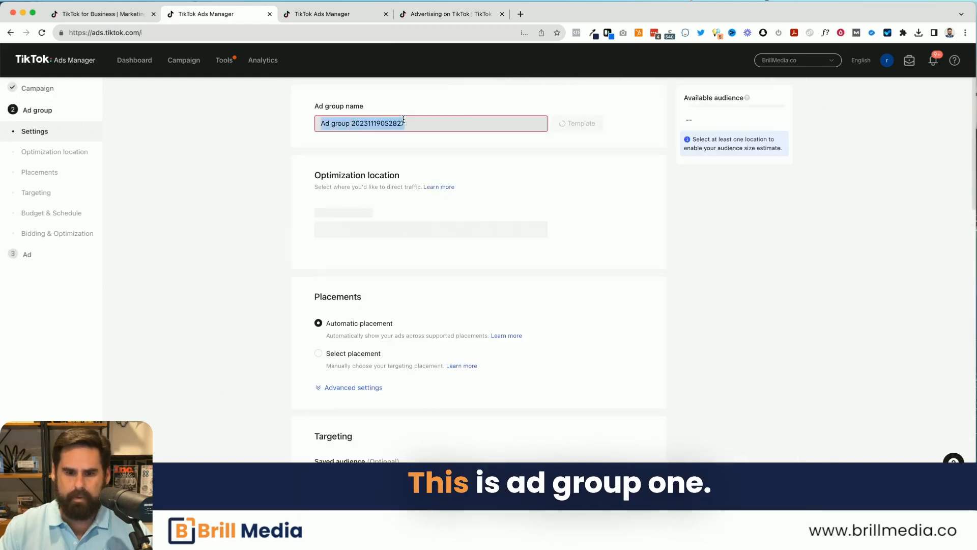
pyautogui.write('Ad Group 1')
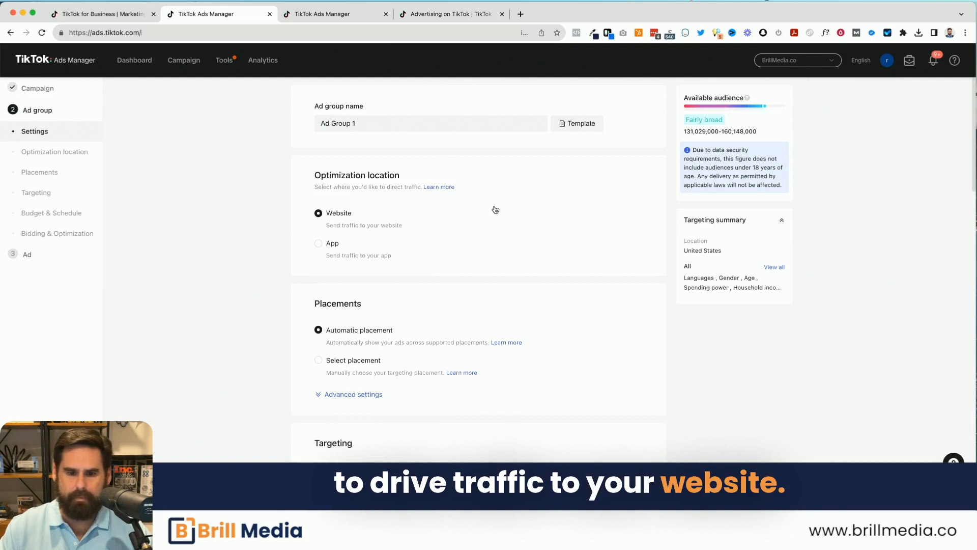
pyautogui.tripleClick(749, 131)
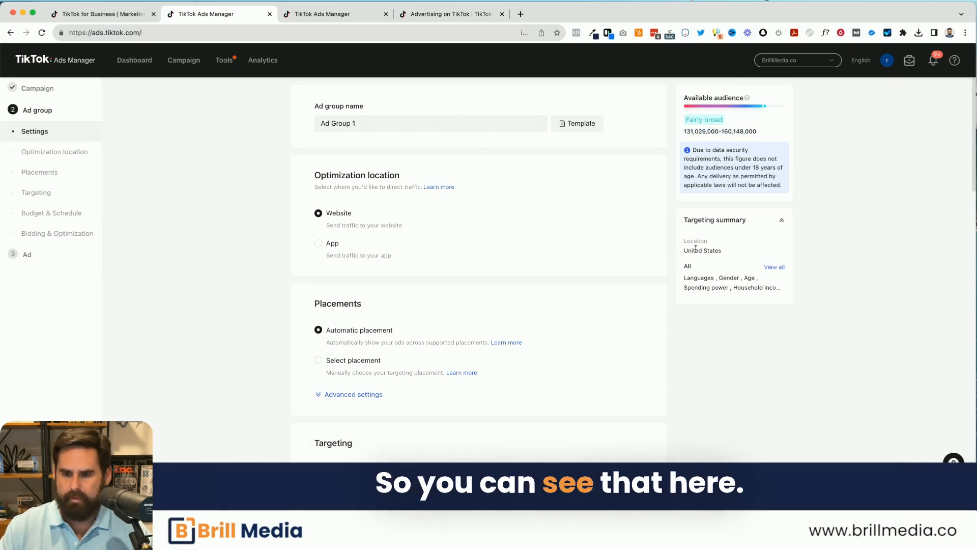
pyautogui.click(236, 336)
# Step: Try manual placement with only TikTok kept, and return to automatic placement
pyautogui.scroll(-5, 236, 336)
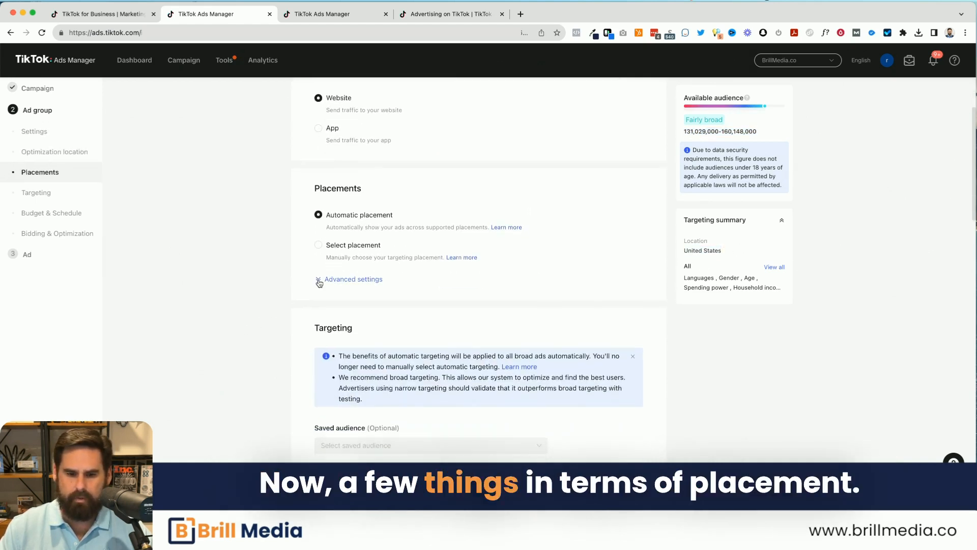
pyautogui.click(319, 247)
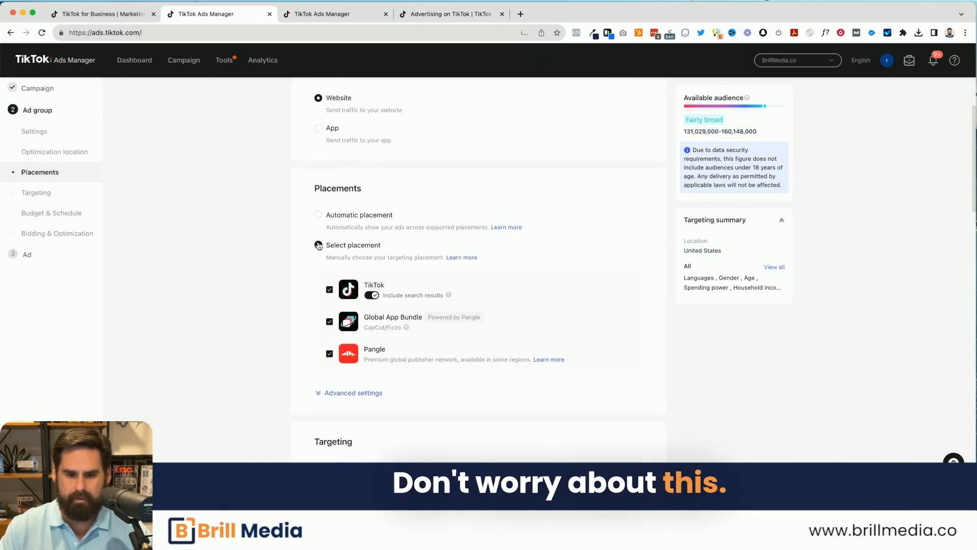
pyautogui.click(330, 323)
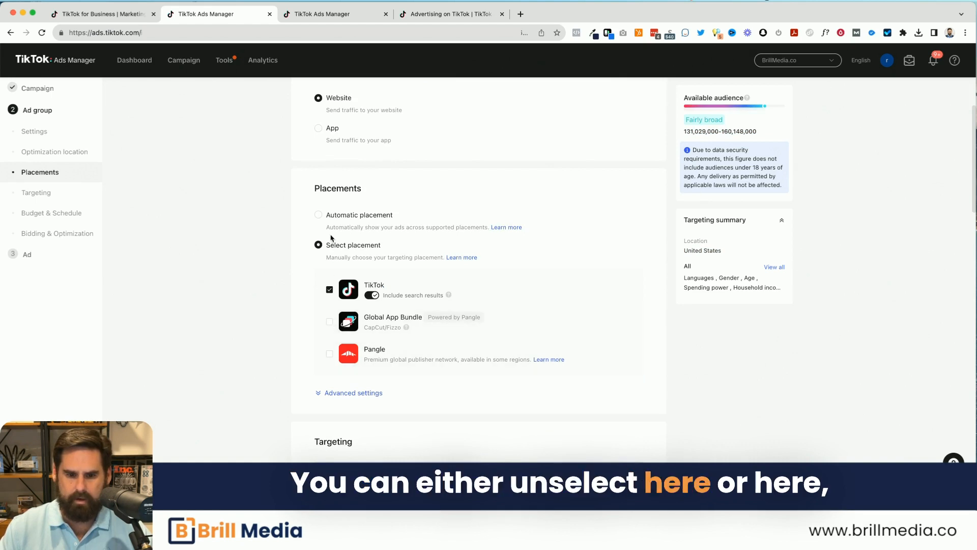
pyautogui.click(389, 216)
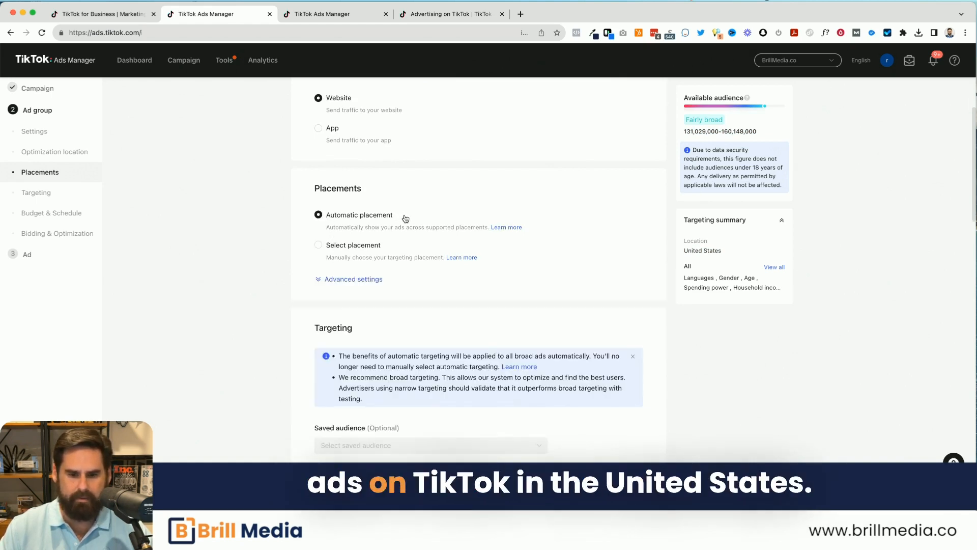
# Step: Search the targeting locations for "9004" and "los angeles" to review the available area types without adding any
pyautogui.scroll(-3, 266, 365)
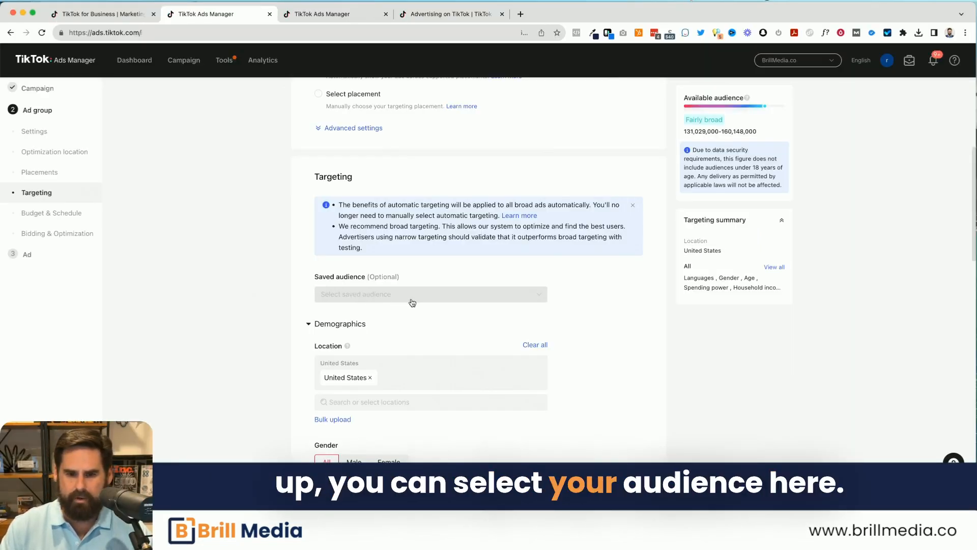
pyautogui.scroll(-1, 373, 361)
pyautogui.scroll(-2, 374, 360)
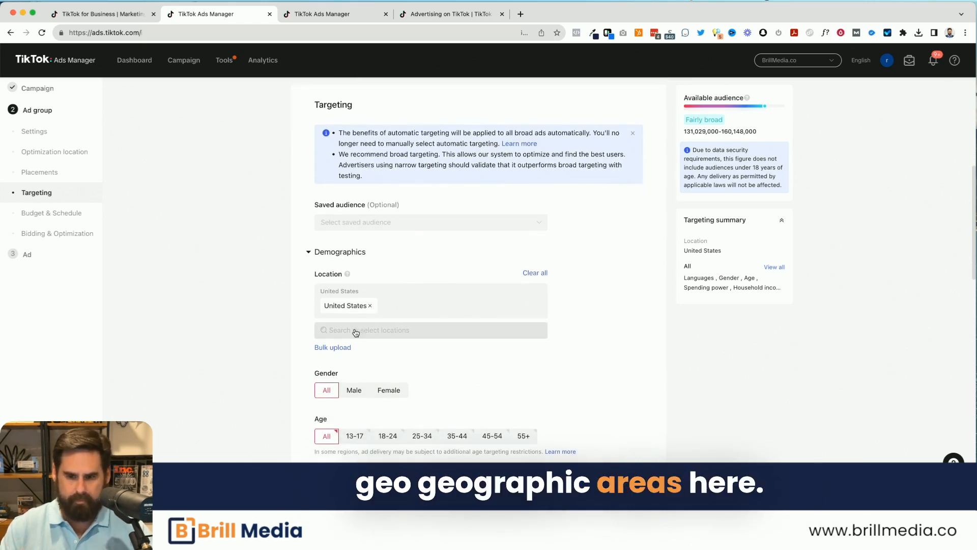
pyautogui.click(356, 331)
pyautogui.write('9004')
pyautogui.doubleClick(372, 334)
pyautogui.press('BackSpace')
pyautogui.write('los angeles')
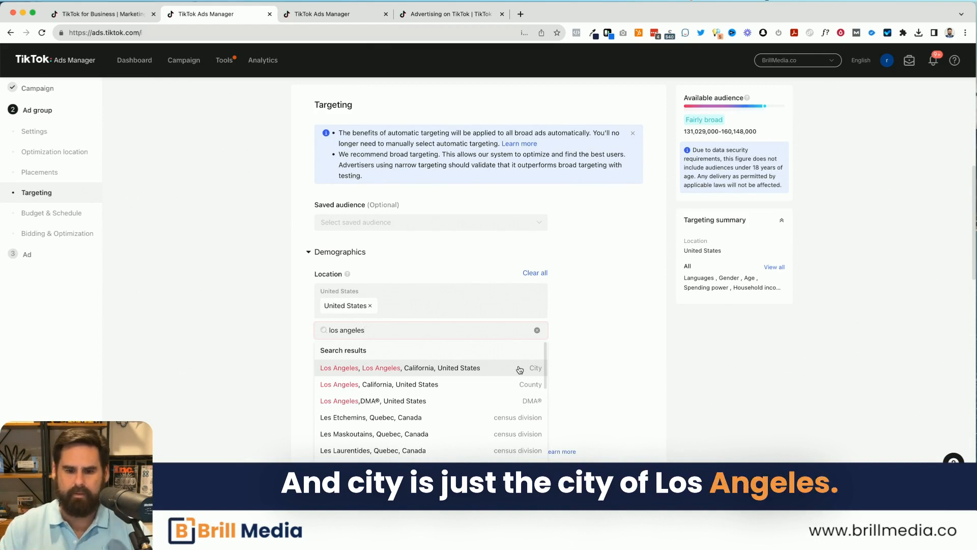
pyautogui.click(271, 375)
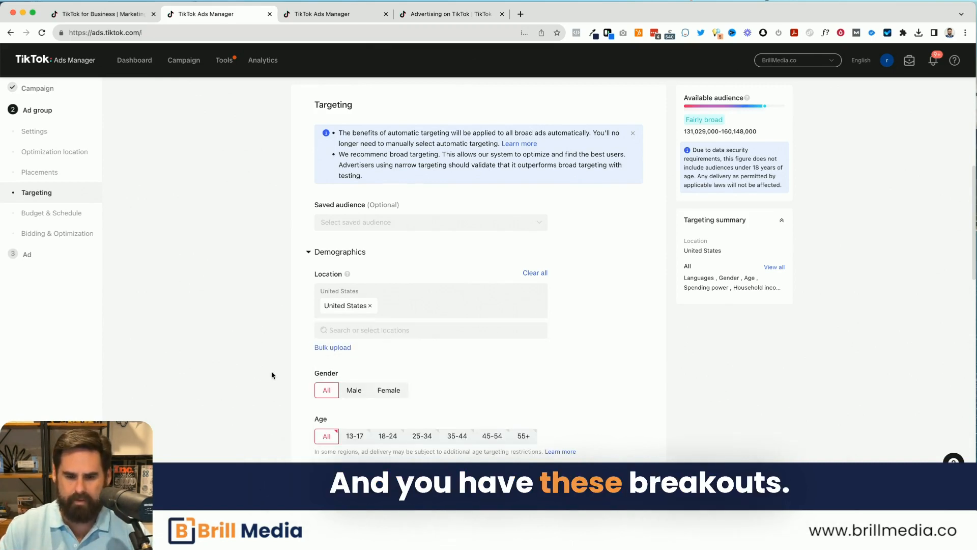
# Step: Review the gender, age, language, household income and spending power targeting options
pyautogui.scroll(-3, 272, 375)
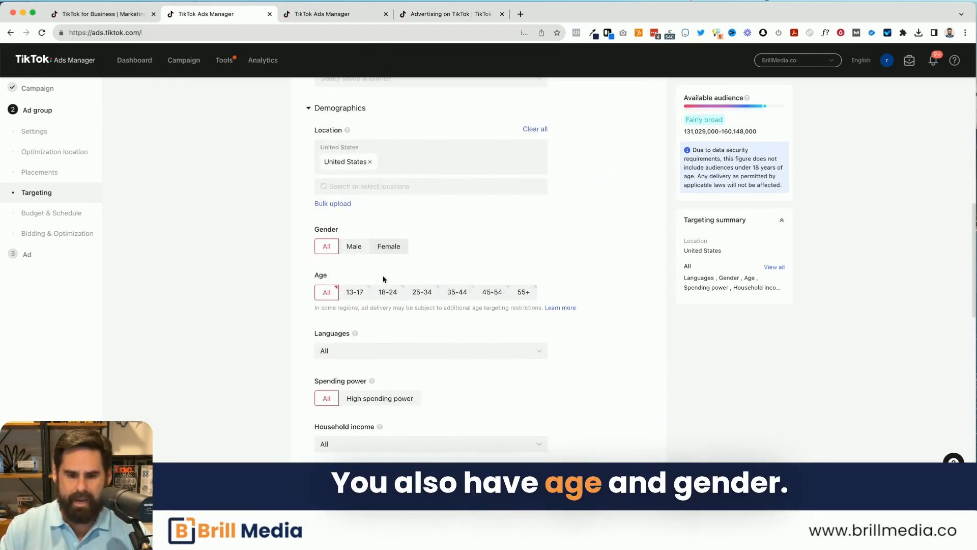
pyautogui.scroll(-3, 291, 340)
pyautogui.click(371, 224)
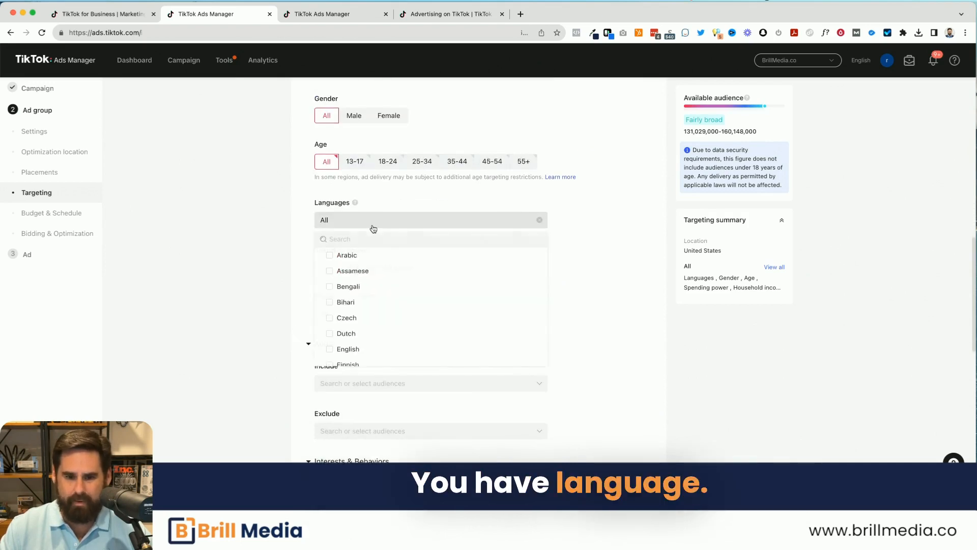
pyautogui.click(373, 224)
pyautogui.scroll(-2, 432, 323)
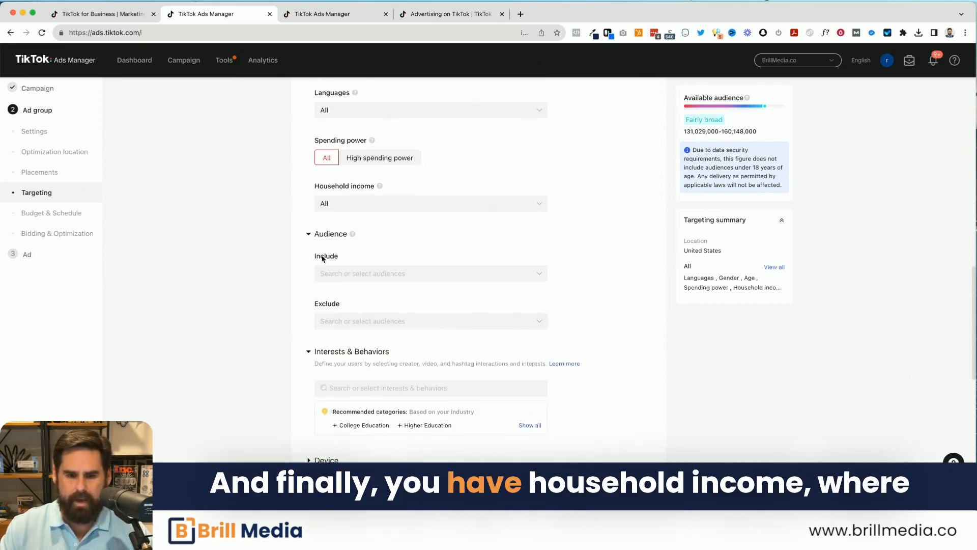
pyautogui.click(333, 202)
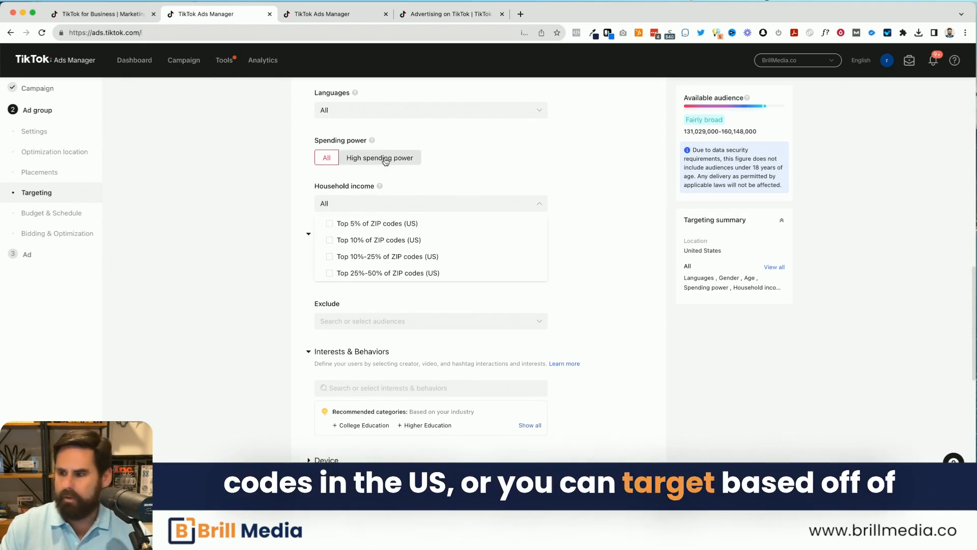
pyautogui.moveTo(374, 144)
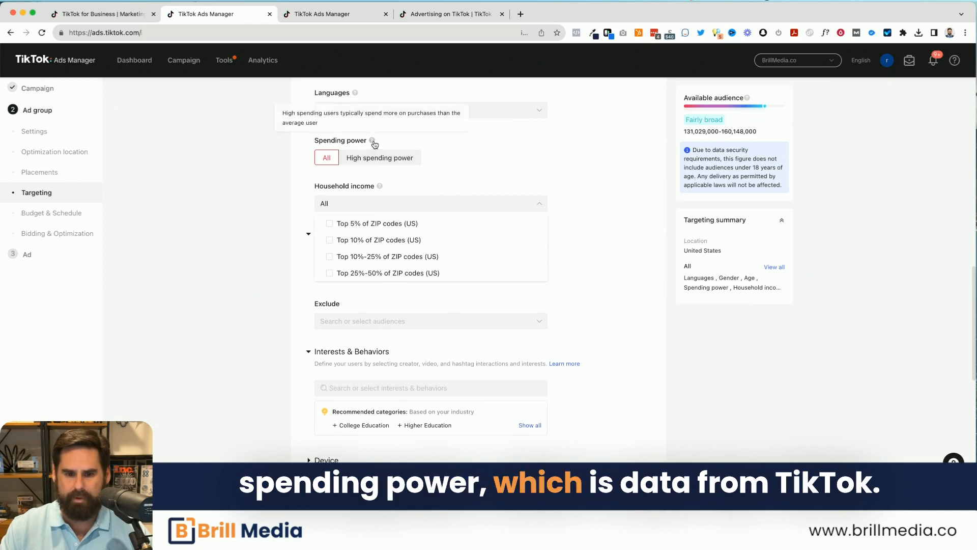
# Step: Review the saved audiences available to include in or exclude from the ad group's targeting
pyautogui.click(351, 273)
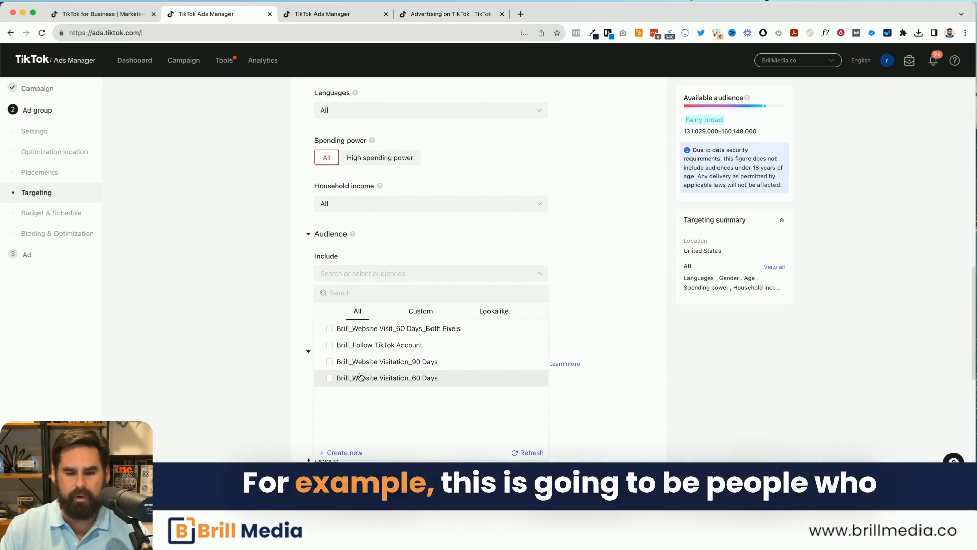
pyautogui.moveTo(364, 333)
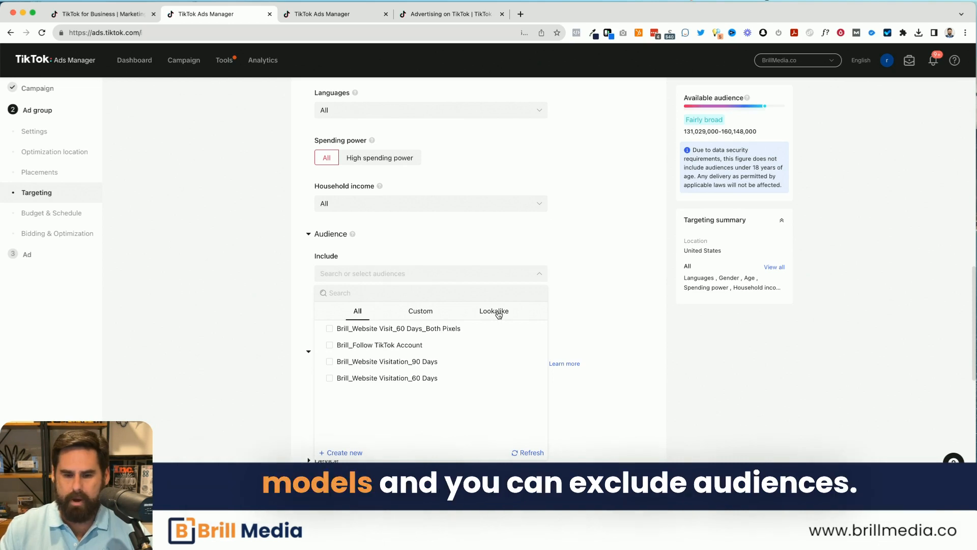
pyautogui.click(245, 382)
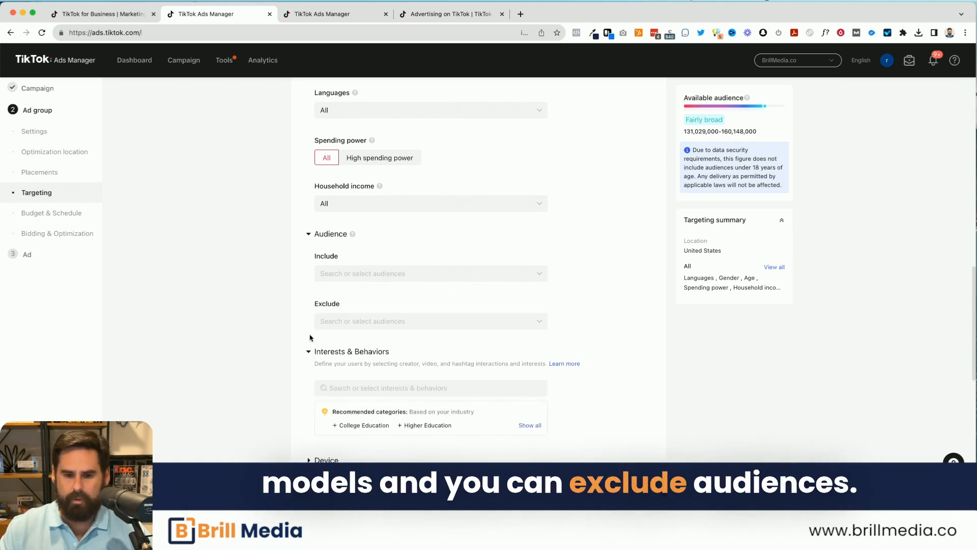
pyautogui.click(349, 322)
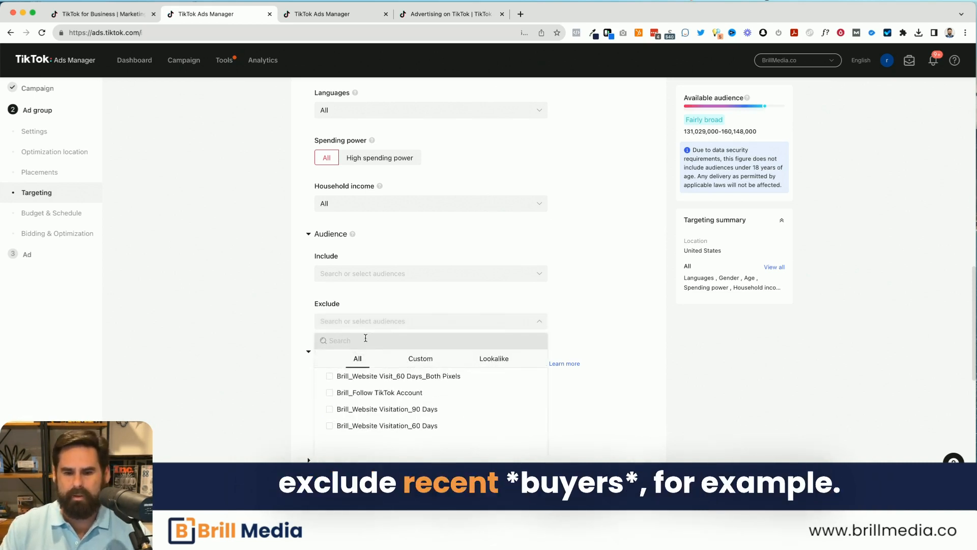
pyautogui.click(257, 377)
# Step: Examine the device targeting options for operating system, OS versions and device model
pyautogui.scroll(-4, 340, 329)
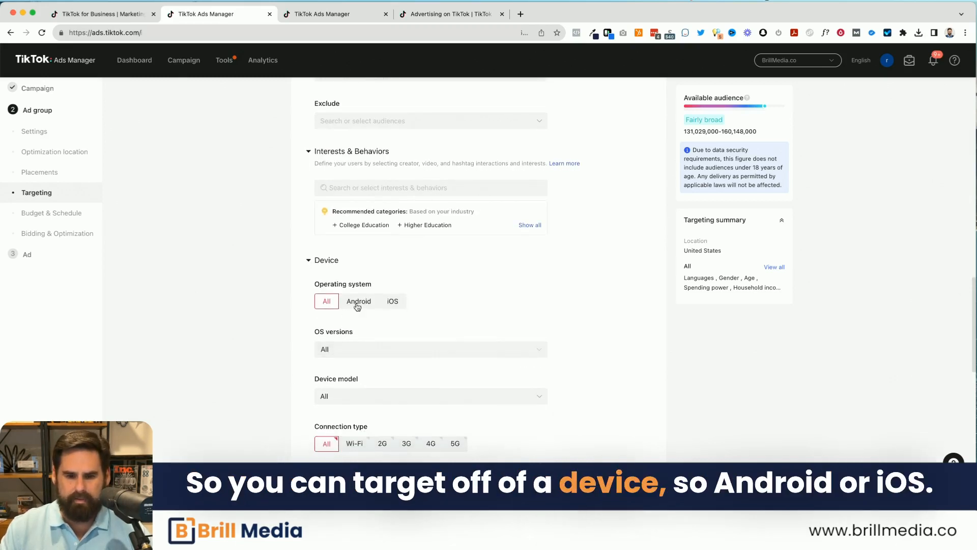
pyautogui.scroll(-2, 430, 319)
pyautogui.click(365, 284)
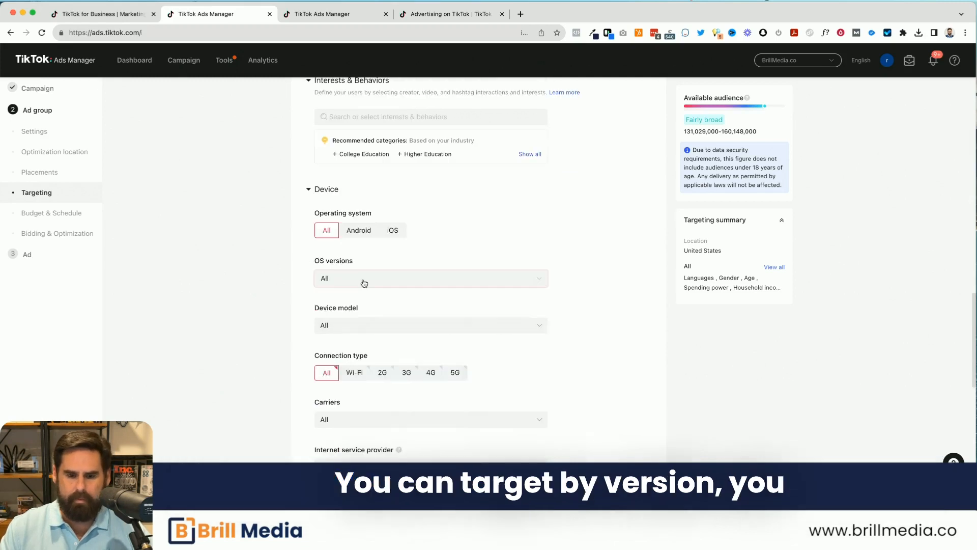
pyautogui.click(257, 343)
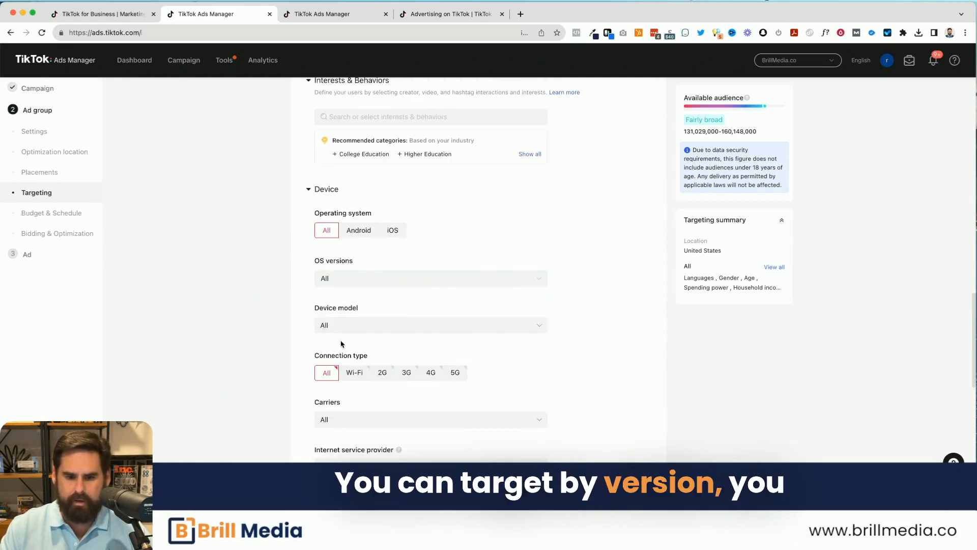
pyautogui.click(351, 329)
pyautogui.click(284, 413)
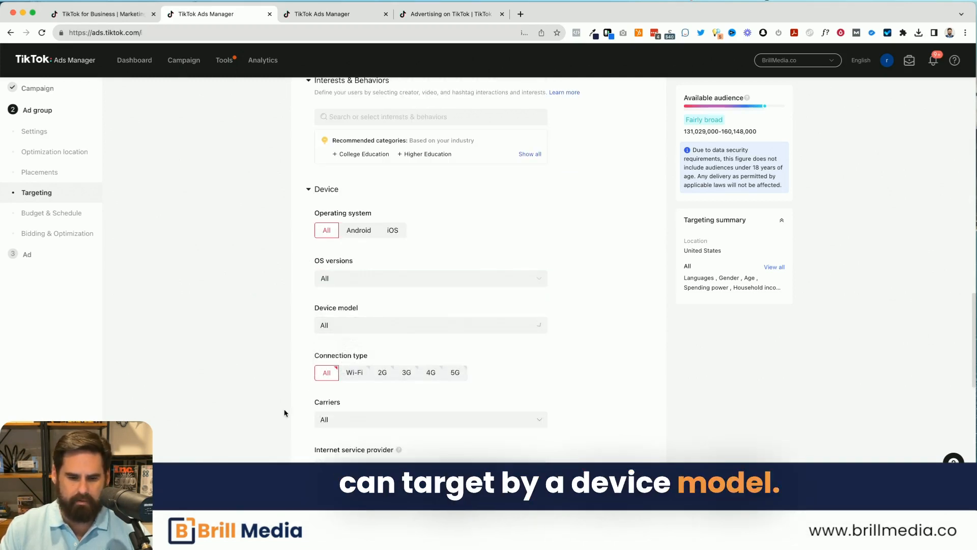
# Step: Examine the connection type, carrier and internet service provider targeting options, leaving them set to All
pyautogui.scroll(-1, 431, 309)
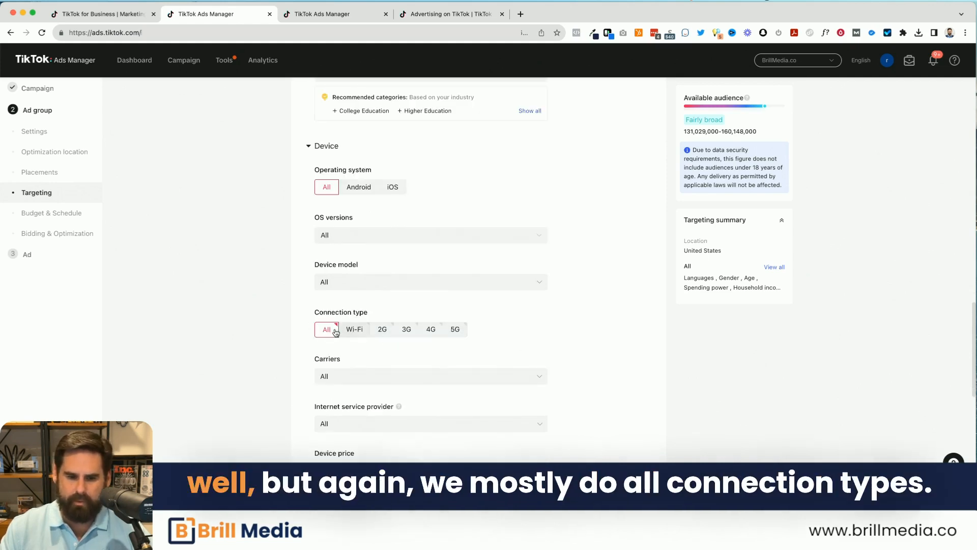
pyautogui.scroll(-1, 284, 365)
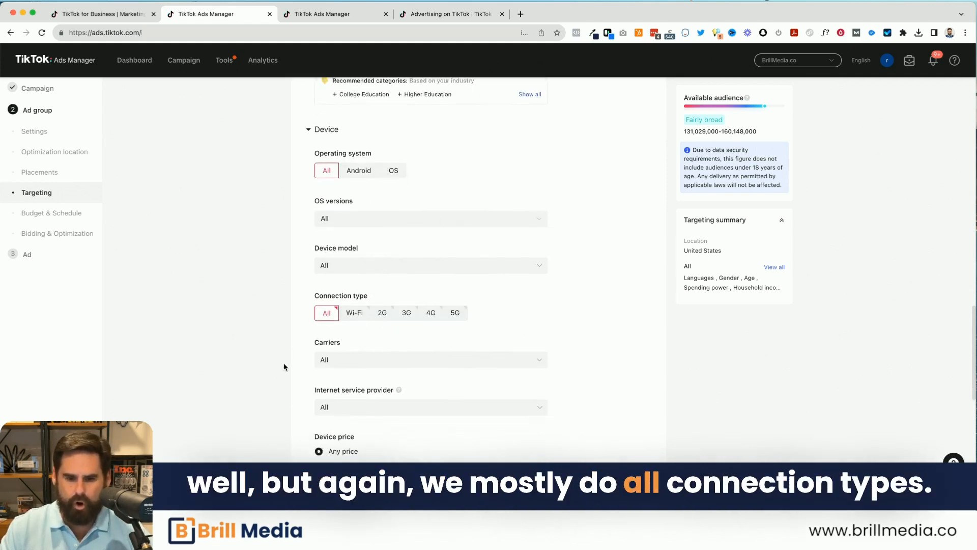
pyautogui.click(348, 334)
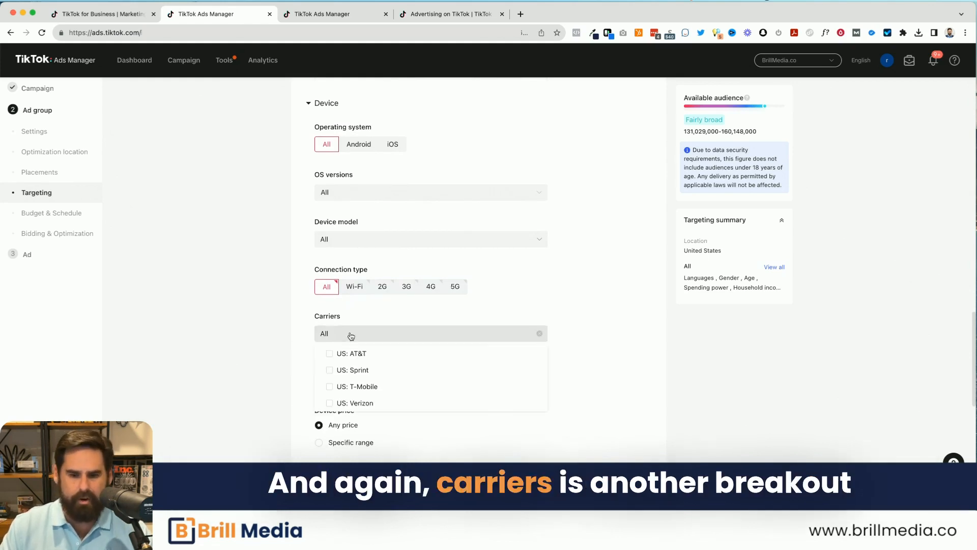
pyautogui.scroll(-1, 367, 362)
pyautogui.click(279, 361)
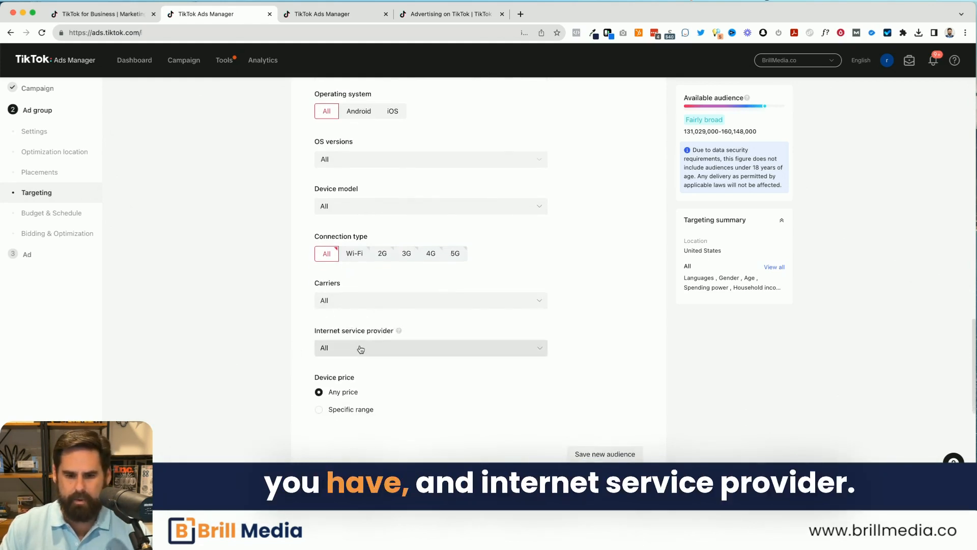
pyautogui.click(336, 348)
pyautogui.click(269, 370)
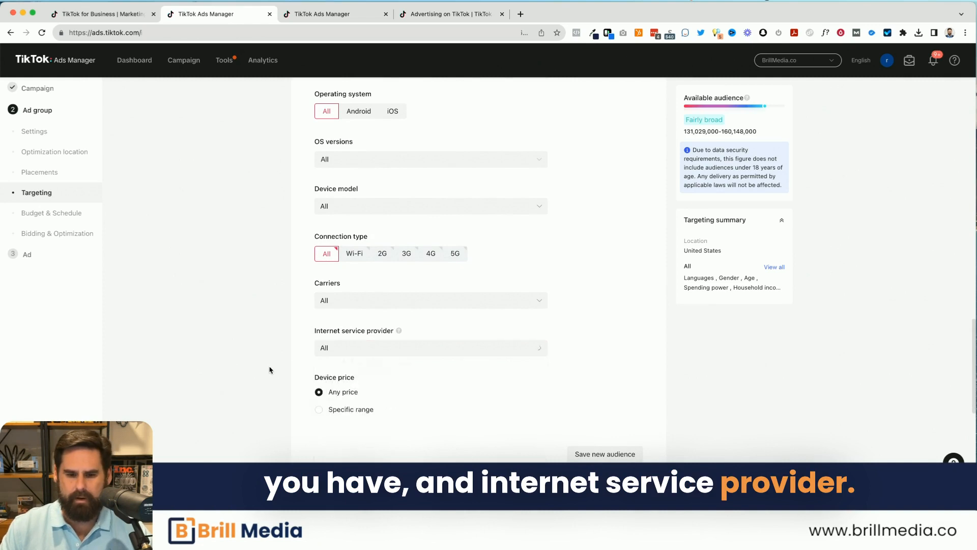
# Step: Target the Sports category under Sports & Outdoors in the video interactions and examine its subcategories and the other categories
pyautogui.scroll(5, 294, 316)
pyautogui.scroll(4, 294, 316)
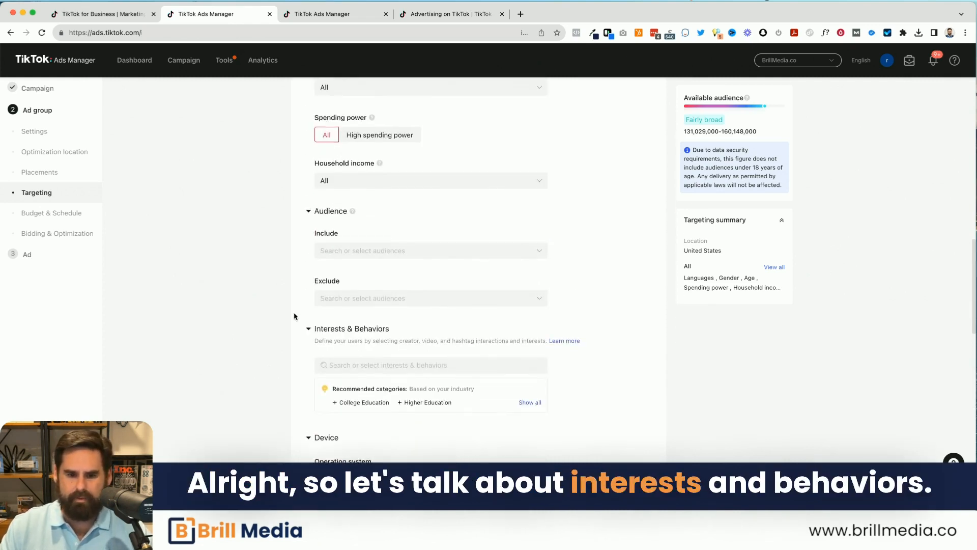
pyautogui.click(356, 259)
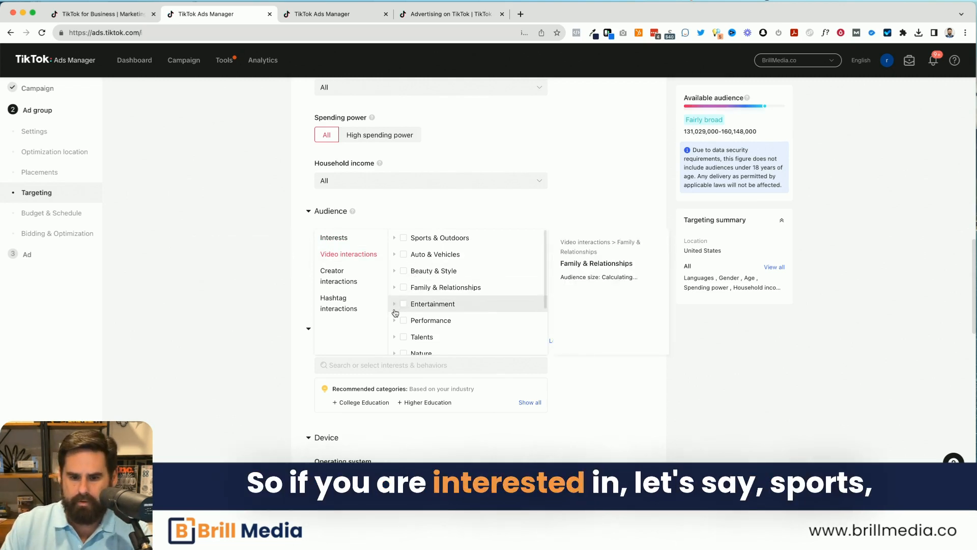
pyautogui.scroll(-3, 393, 333)
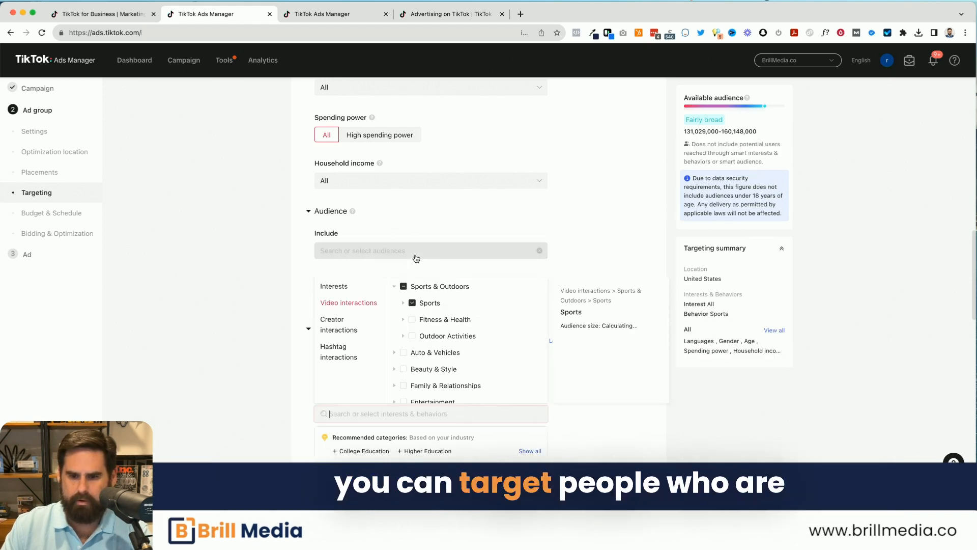
pyautogui.click(403, 304)
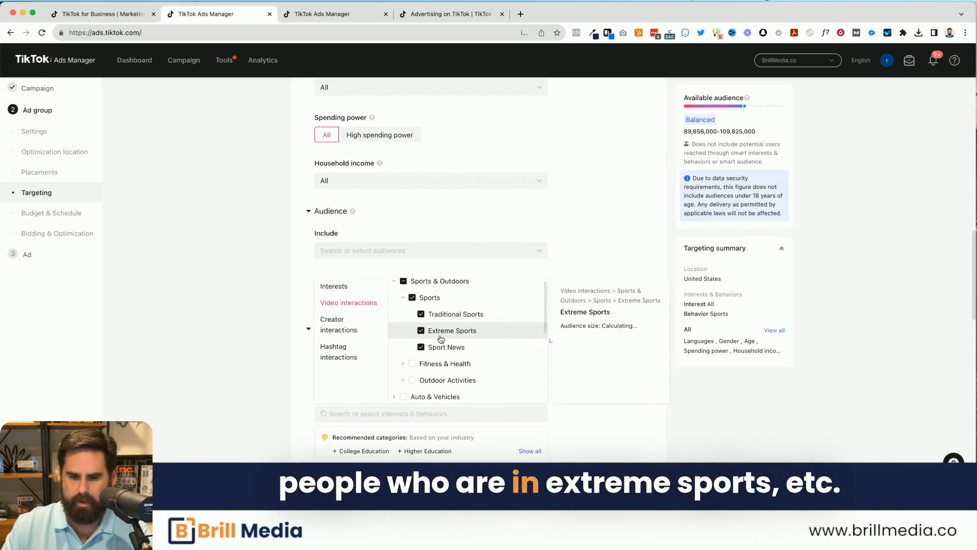
pyautogui.scroll(-5, 440, 337)
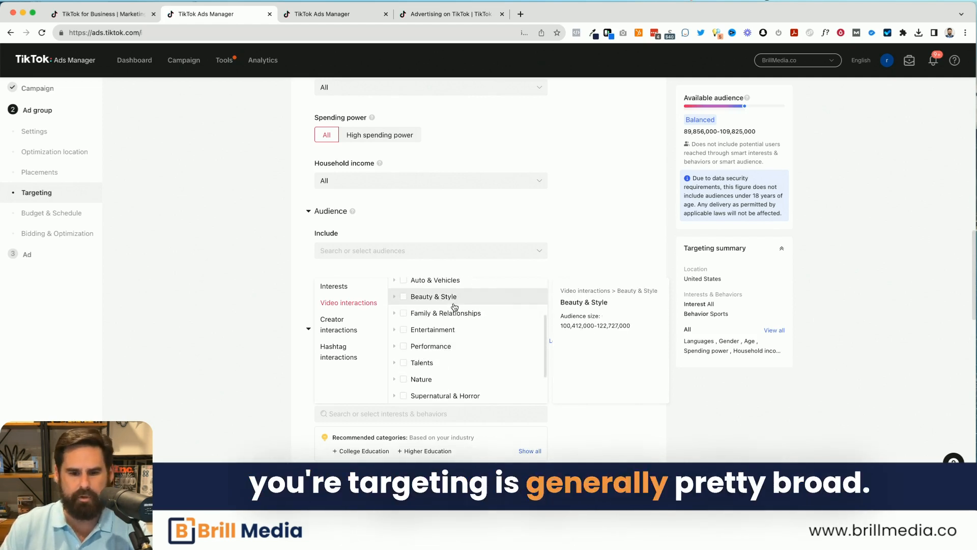
# Step: Browse the creator interactions categories and expand Fashion & Beauty to examine its subcategories
pyautogui.click(336, 324)
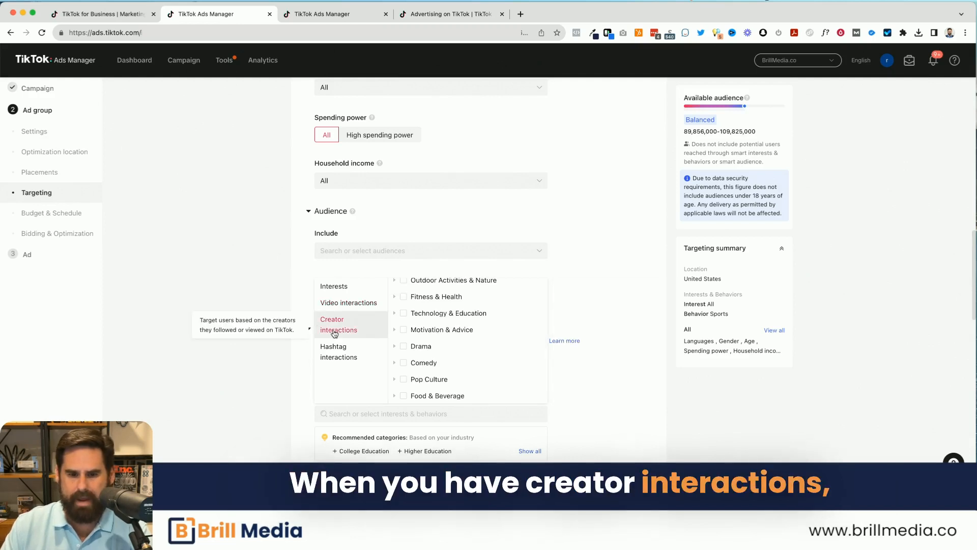
pyautogui.scroll(3, 448, 332)
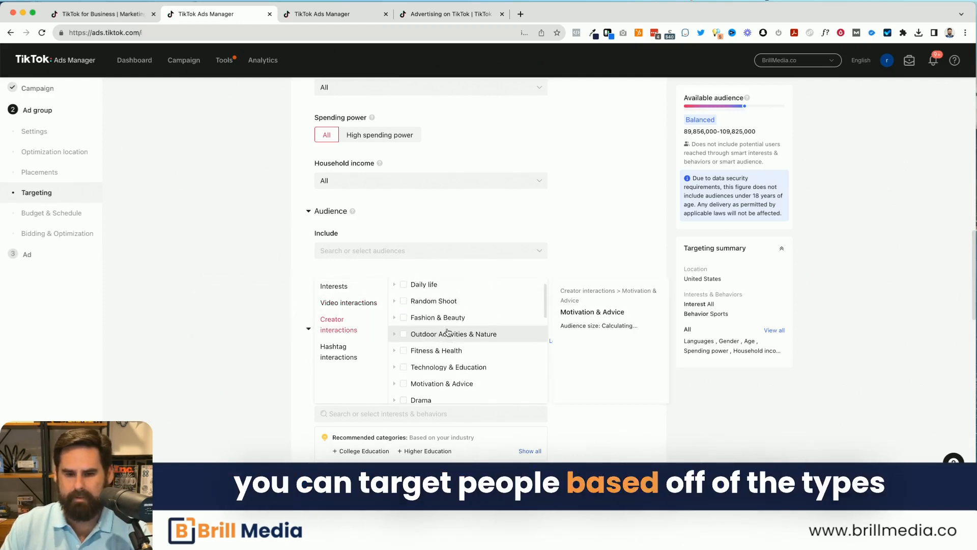
pyautogui.scroll(2, 448, 332)
pyautogui.scroll(-2, 448, 332)
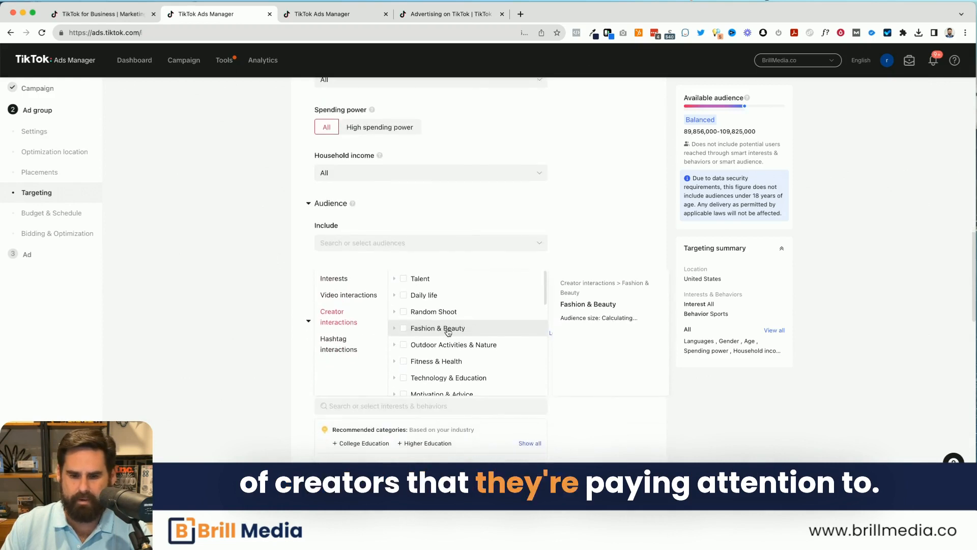
pyautogui.click(396, 332)
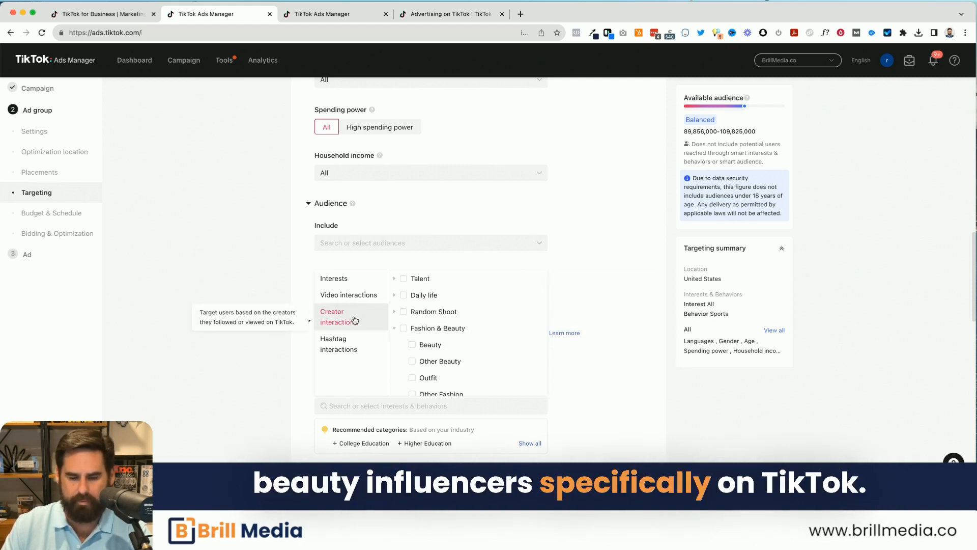
# Step: Review the hashtag interaction bundles and check the estimated available audience for the ad group
pyautogui.click(342, 344)
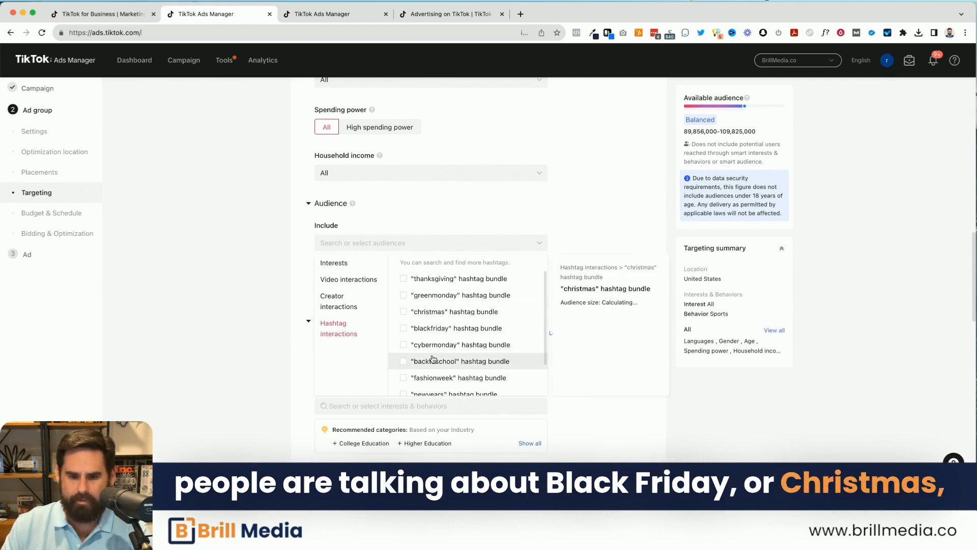
pyautogui.scroll(-2, 433, 359)
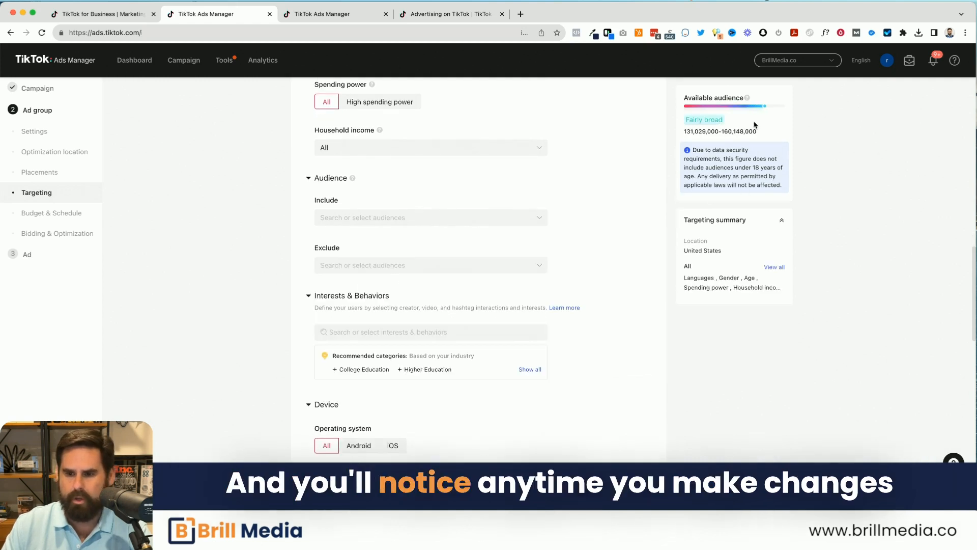
pyautogui.scroll(2, 631, 203)
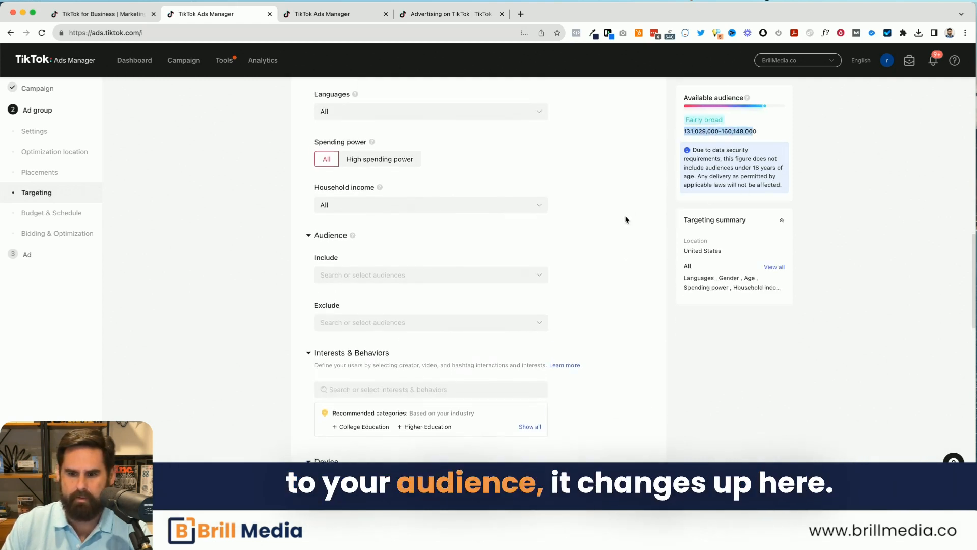
# Step: Search the interests and behaviors for "business", examine the suggestions and their audience sizes, and search for "marketing"
pyautogui.scroll(-3, 628, 295)
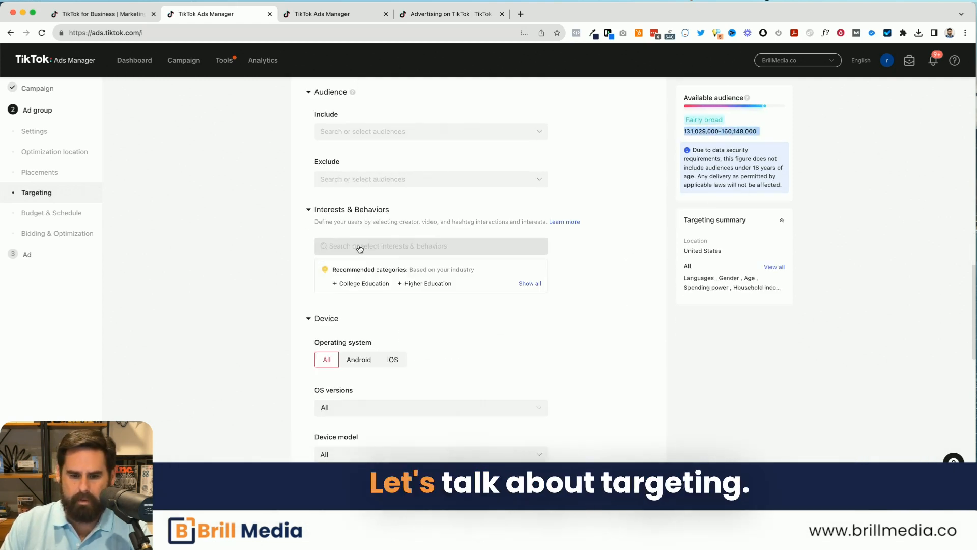
pyautogui.click(430, 246)
pyautogui.write('business')
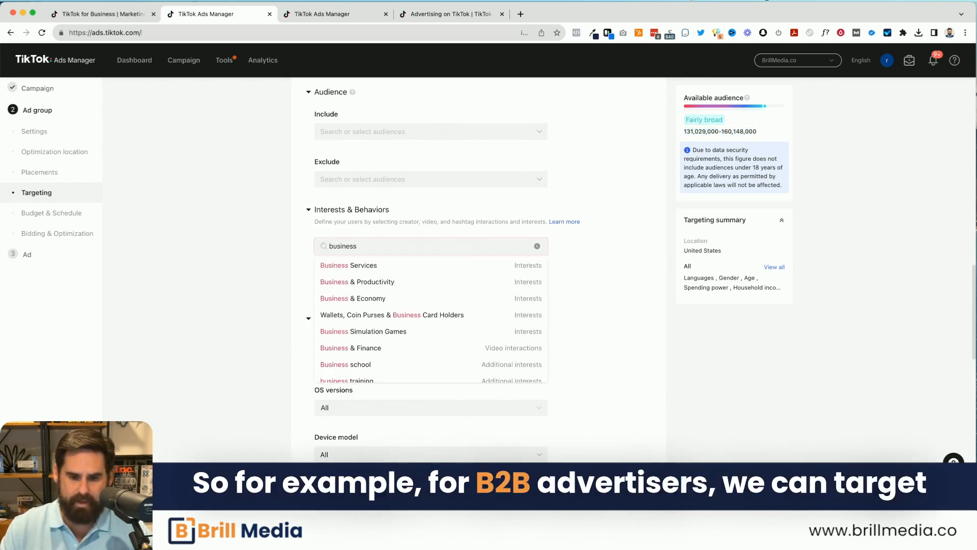
pyautogui.moveTo(399, 265)
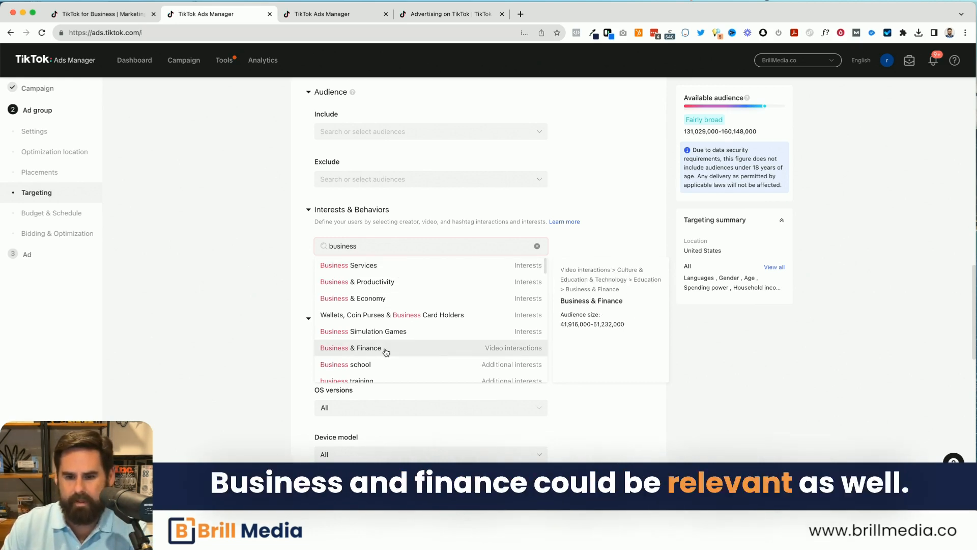
pyautogui.scroll(-2, 450, 346)
pyautogui.scroll(-3, 450, 347)
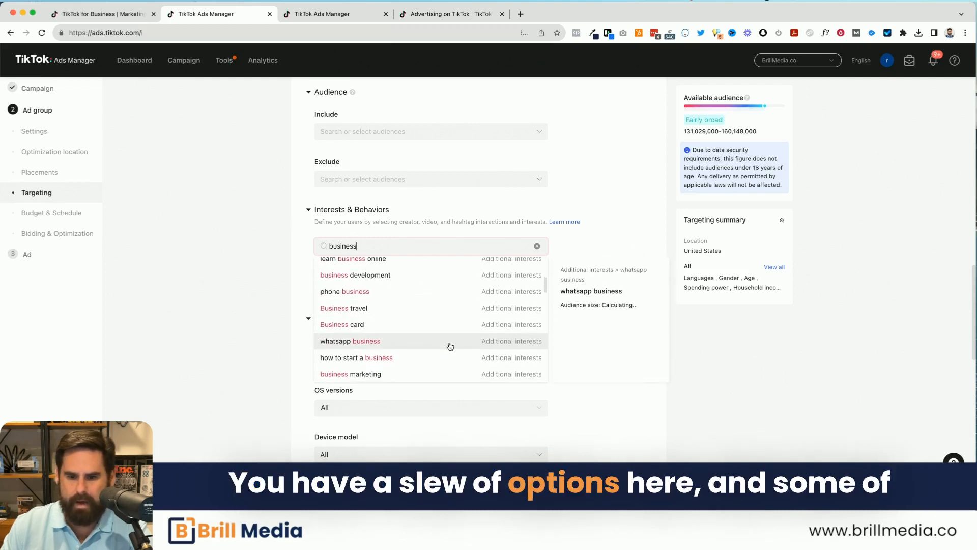
pyautogui.scroll(5, 450, 346)
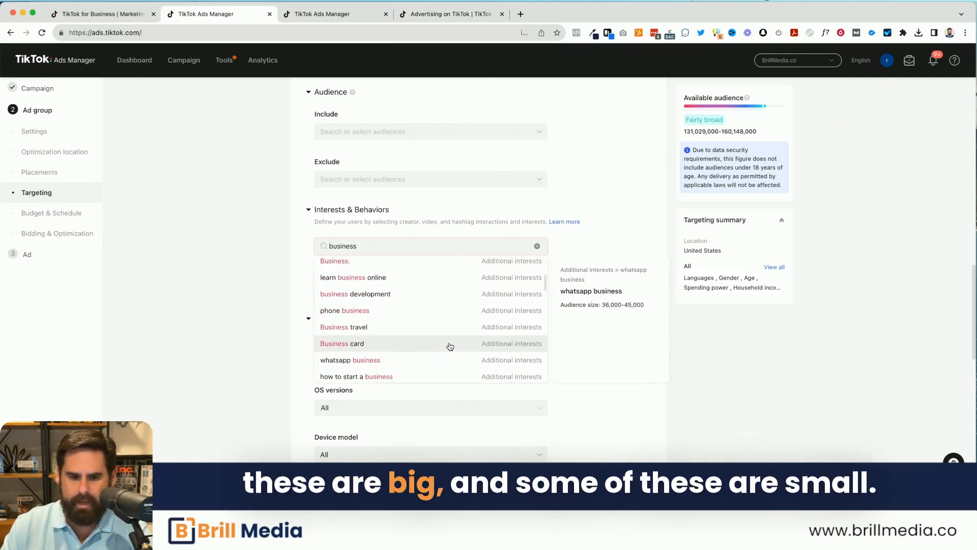
pyautogui.doubleClick(357, 247)
pyautogui.write('marketing')
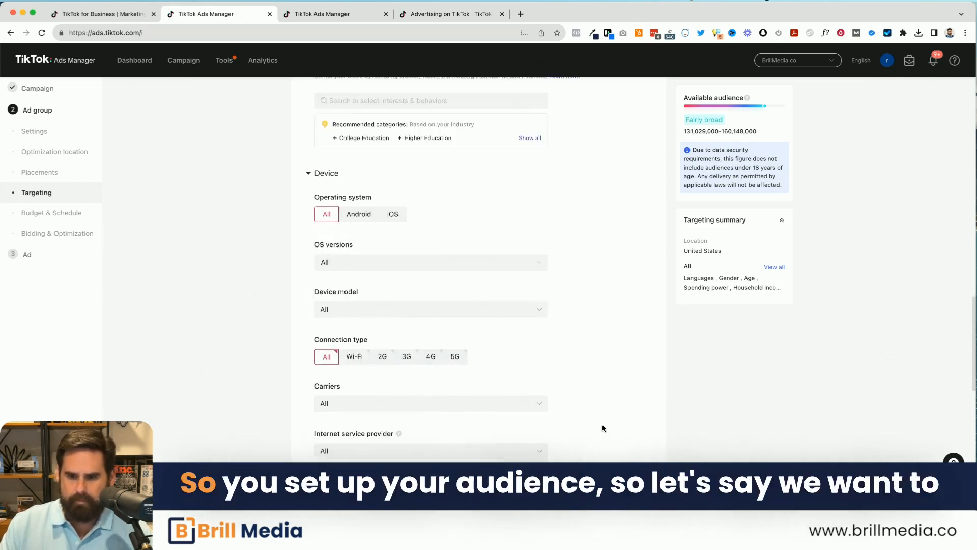
# Step: Search the targeting locations for "los angeles" and narrow the location from the United States to Los Angeles County, California
pyautogui.scroll(10, 604, 427)
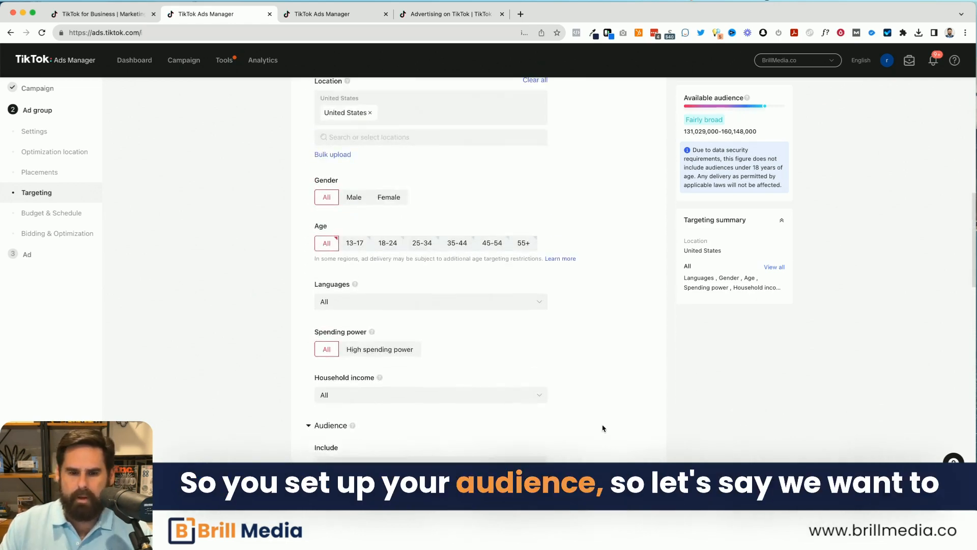
pyautogui.scroll(-2, 604, 408)
pyautogui.scroll(4, 473, 252)
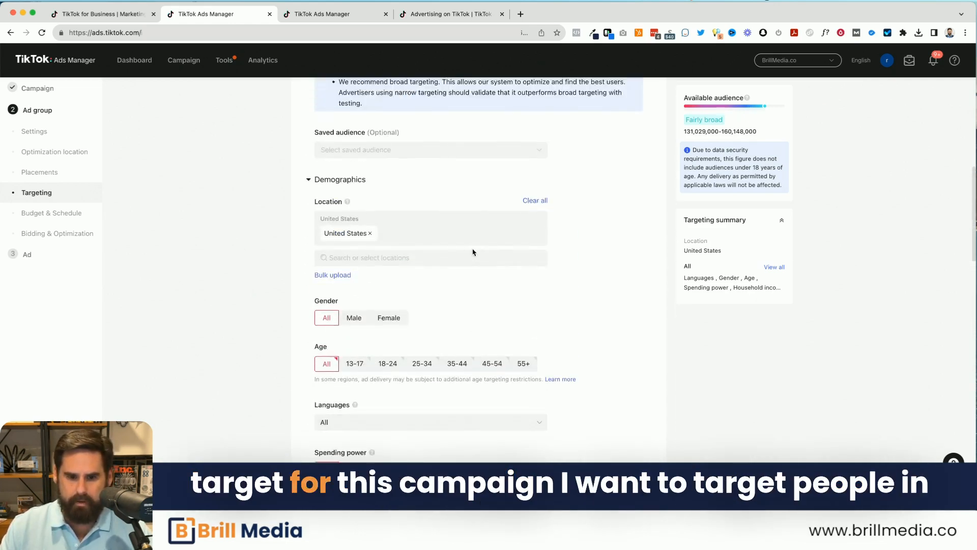
pyautogui.scroll(-5, 428, 298)
pyautogui.scroll(5, 366, 229)
pyautogui.click(369, 229)
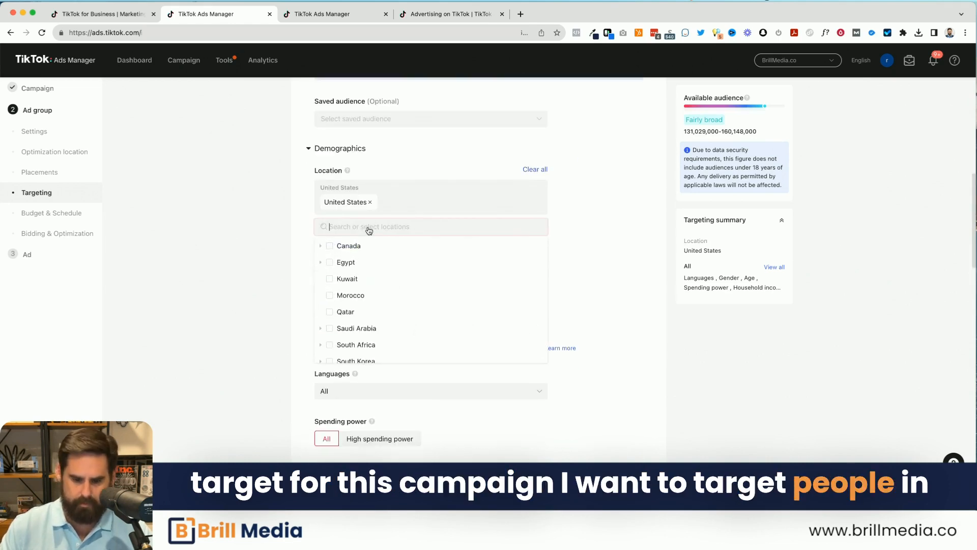
pyautogui.write('los angele')
pyautogui.write('s')
pyautogui.click(387, 280)
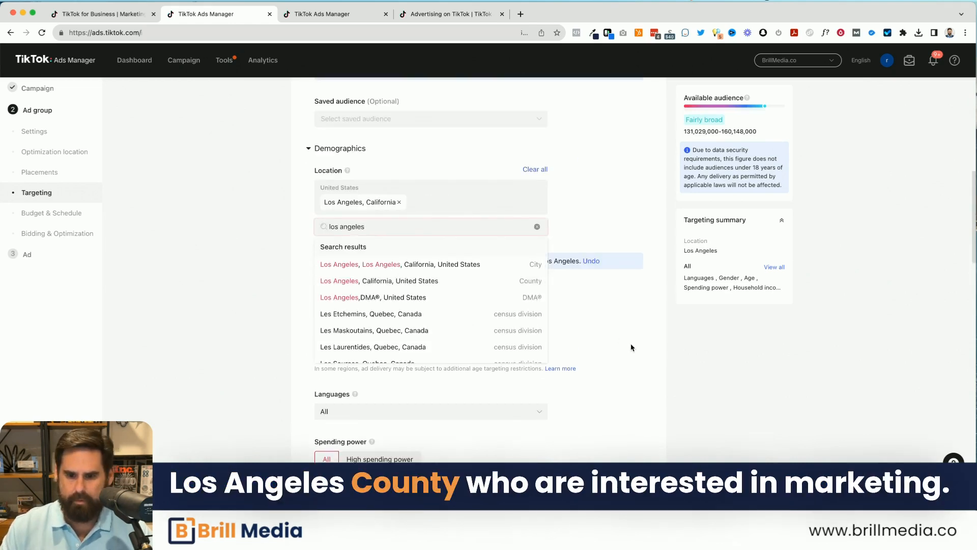
pyautogui.click(630, 345)
# Step: Try a specific device price range of 0 to 50 USD, check the upper limit options, and restore Any price
pyautogui.scroll(-5, 375, 168)
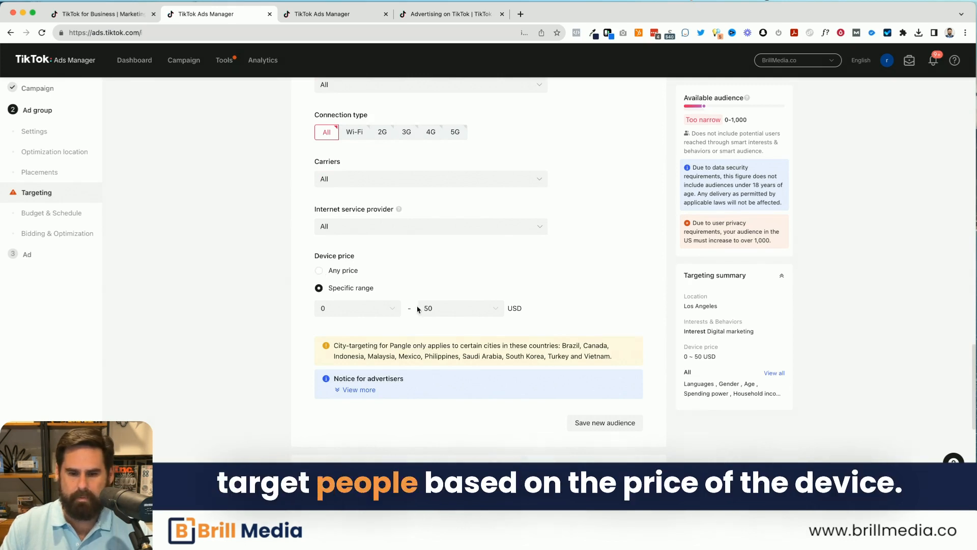
pyautogui.click(440, 318)
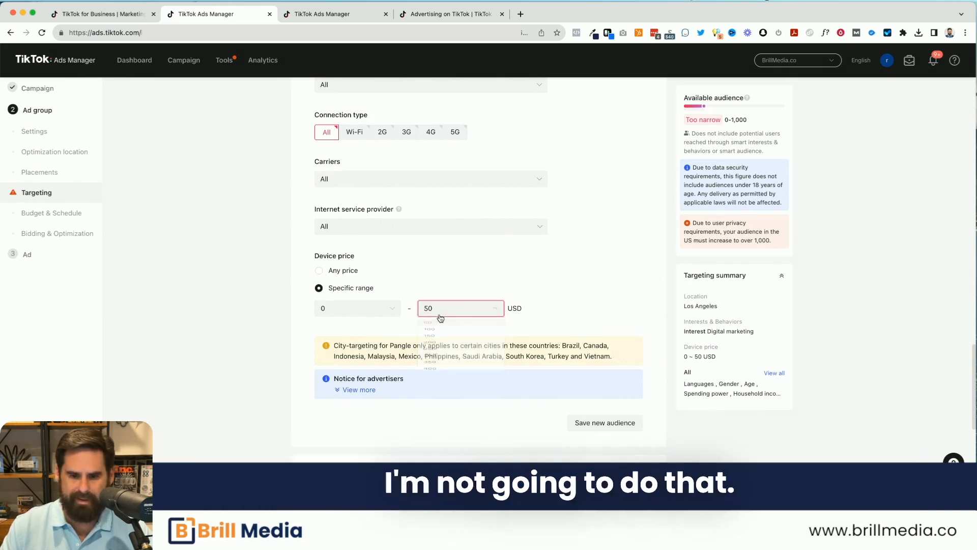
pyautogui.click(322, 275)
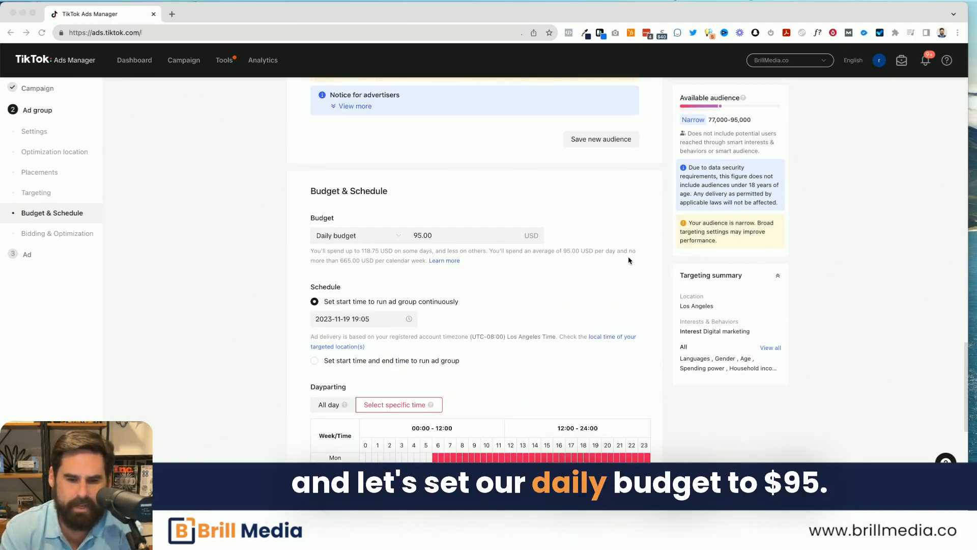
# Step: Try the lifetime budget type and return to a daily budget of 357.14 USD for the ad group
pyautogui.click(395, 235)
pyautogui.click(341, 270)
pyautogui.doubleClick(431, 235)
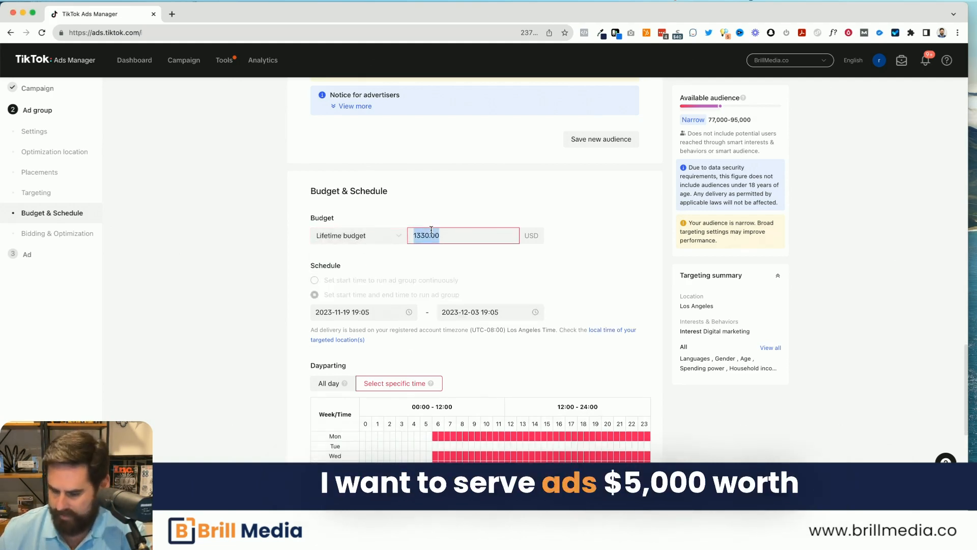
pyautogui.write('57.14')
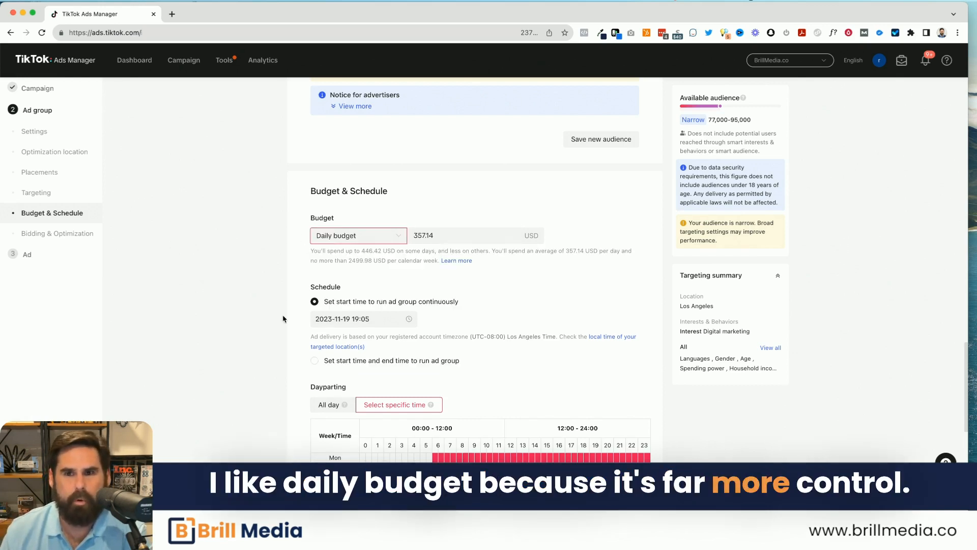
pyautogui.click(316, 301)
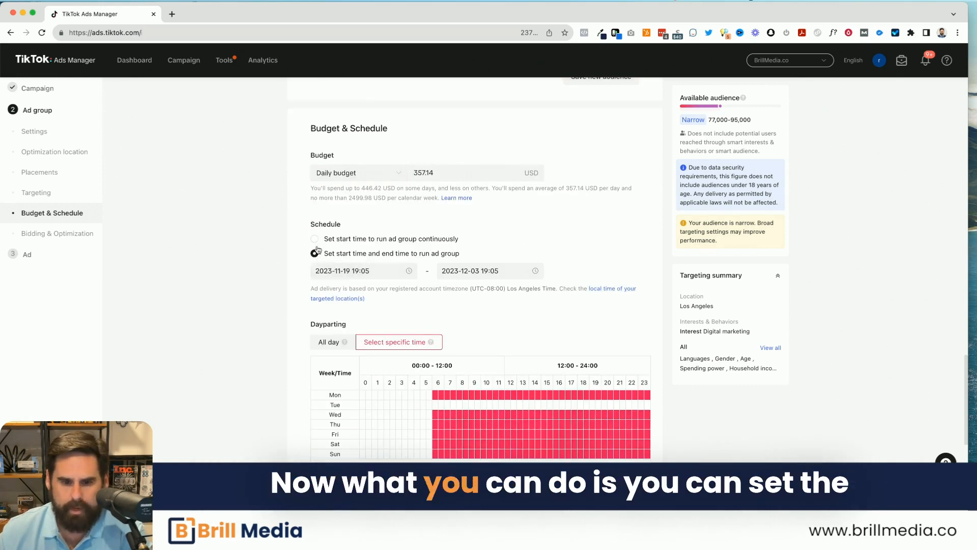
pyautogui.click(315, 240)
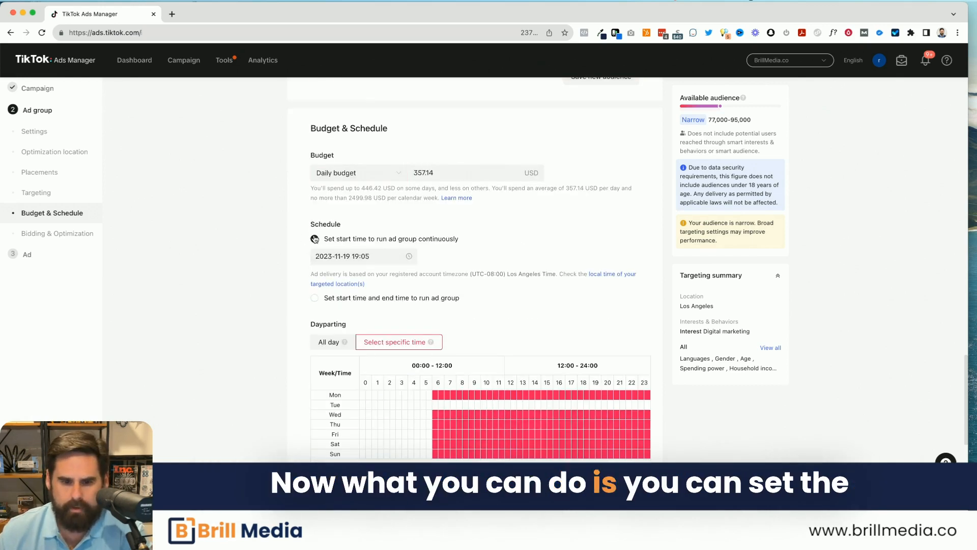
pyautogui.click(316, 299)
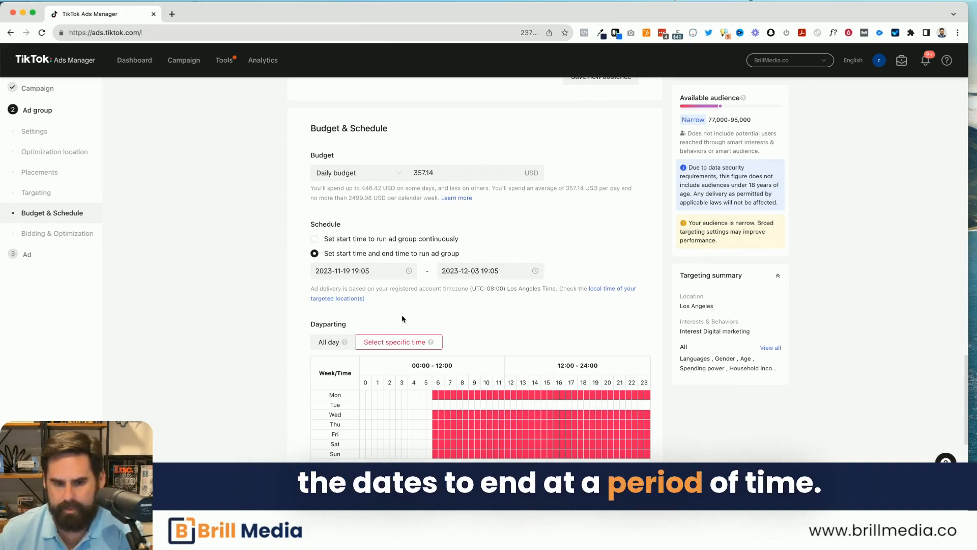
# Step: Set dayparting to specific times, selecting 06:00 to 24:00 on every day except Tuesday
pyautogui.click(331, 342)
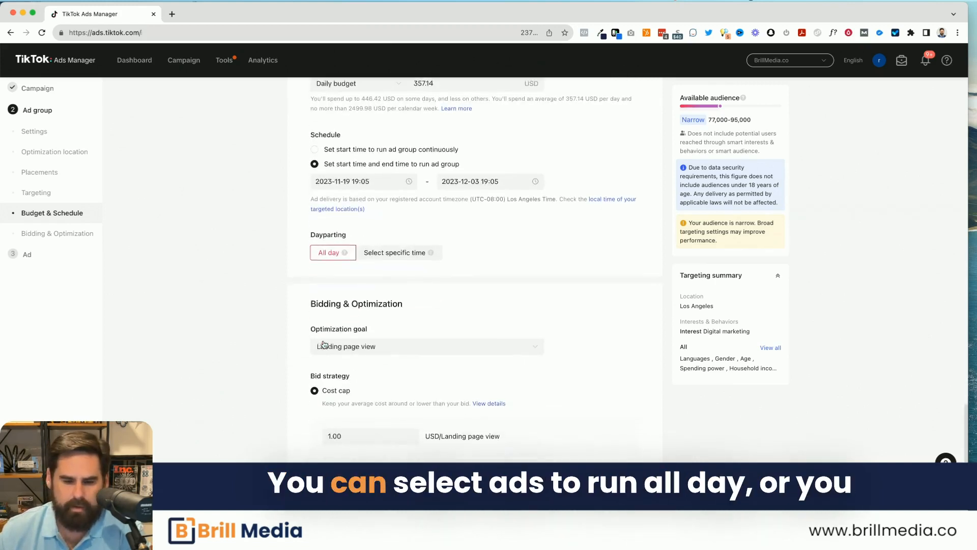
pyautogui.click(384, 253)
pyautogui.scroll(-2, 395, 255)
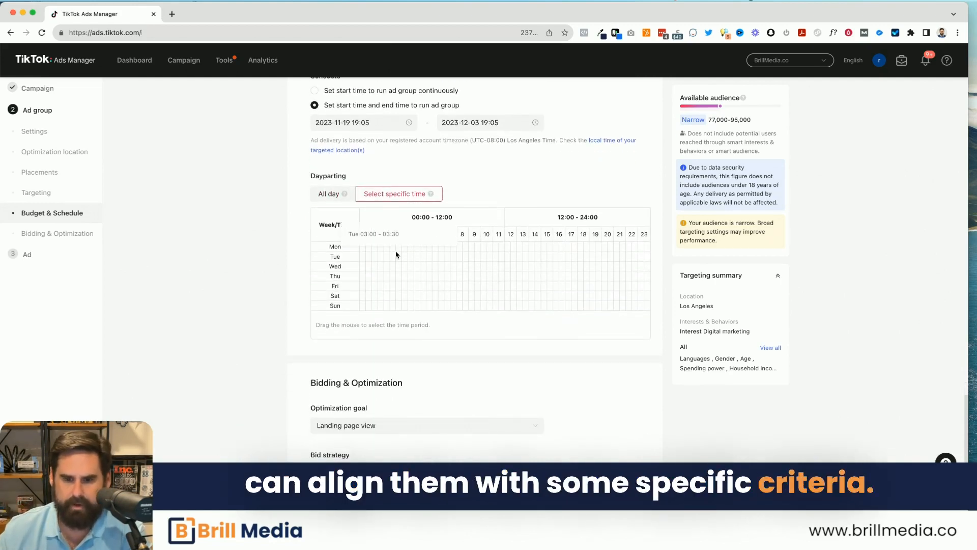
pyautogui.scroll(1, 397, 255)
pyautogui.moveTo(435, 257); pyautogui.dragTo(655, 324)
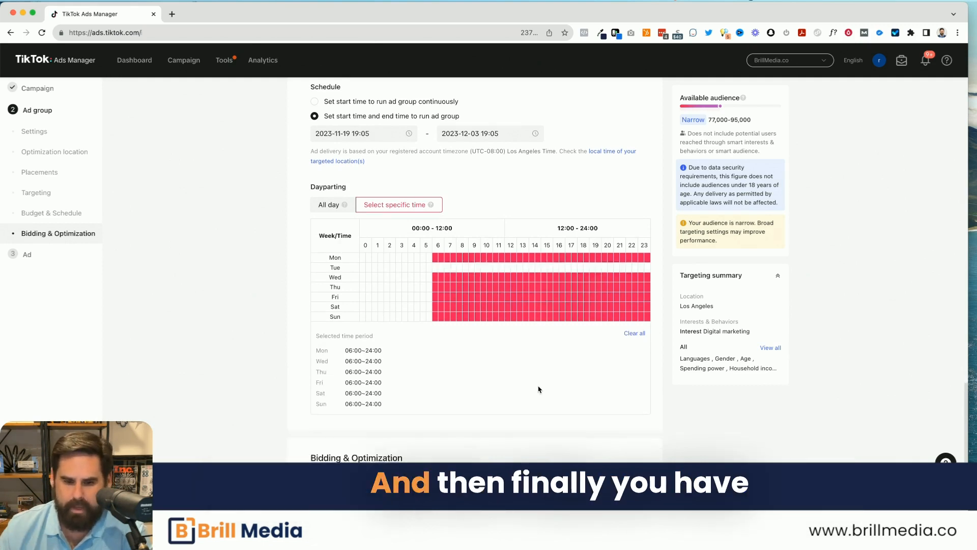
# Step: Review the optimization goal choices for the ad group, comparing Click with Landing page view
pyautogui.scroll(-4, 538, 388)
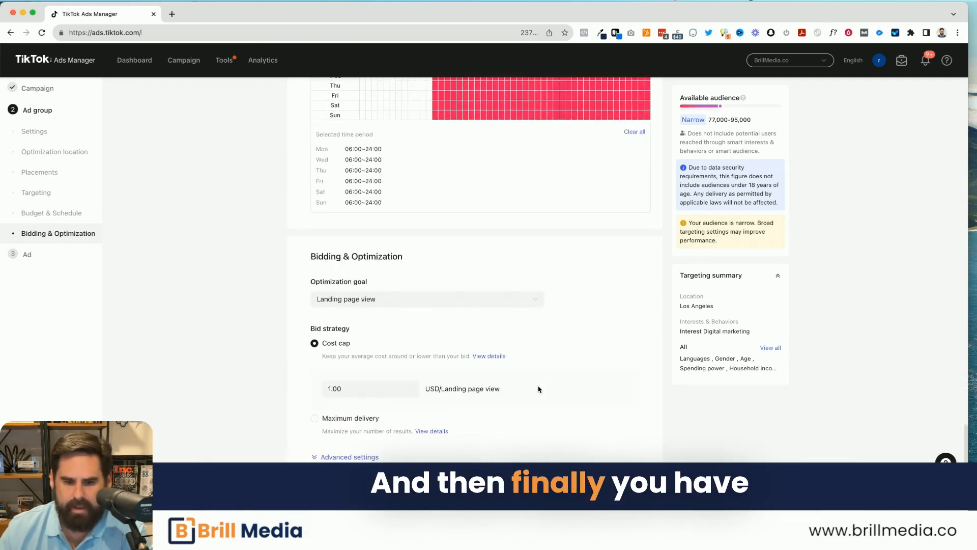
pyautogui.click(362, 301)
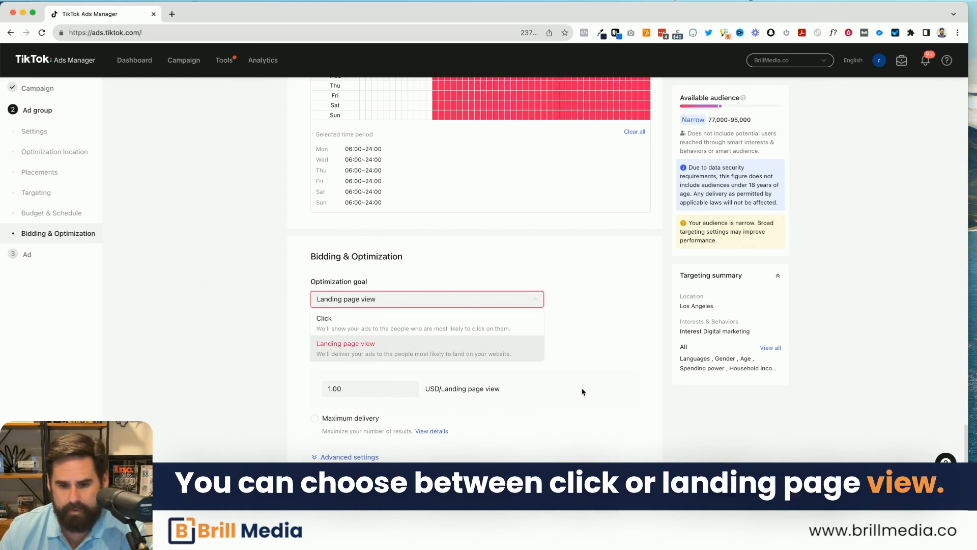
pyautogui.click(527, 368)
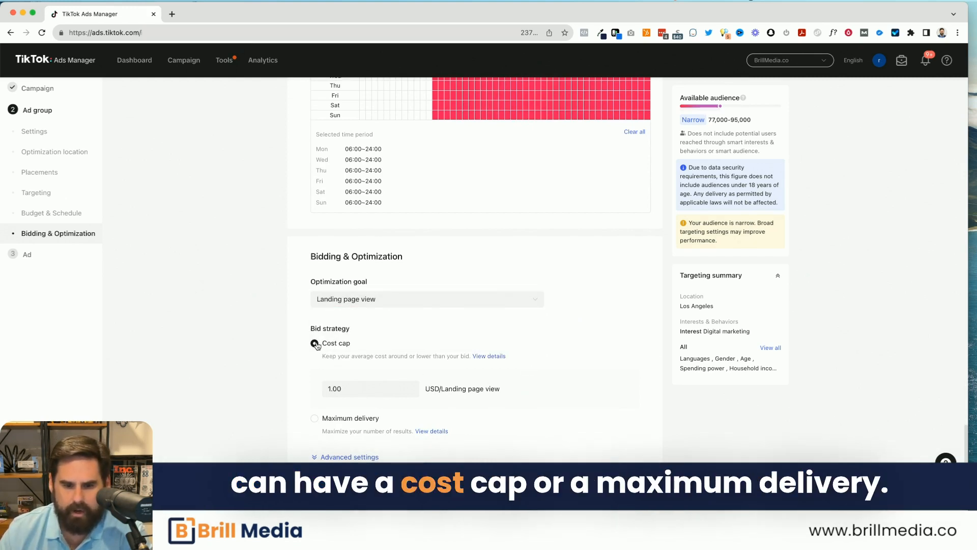
# Step: Try the Maximum delivery bid strategy and return to Cost cap at 1.00 USD per landing page view
pyautogui.click(315, 418)
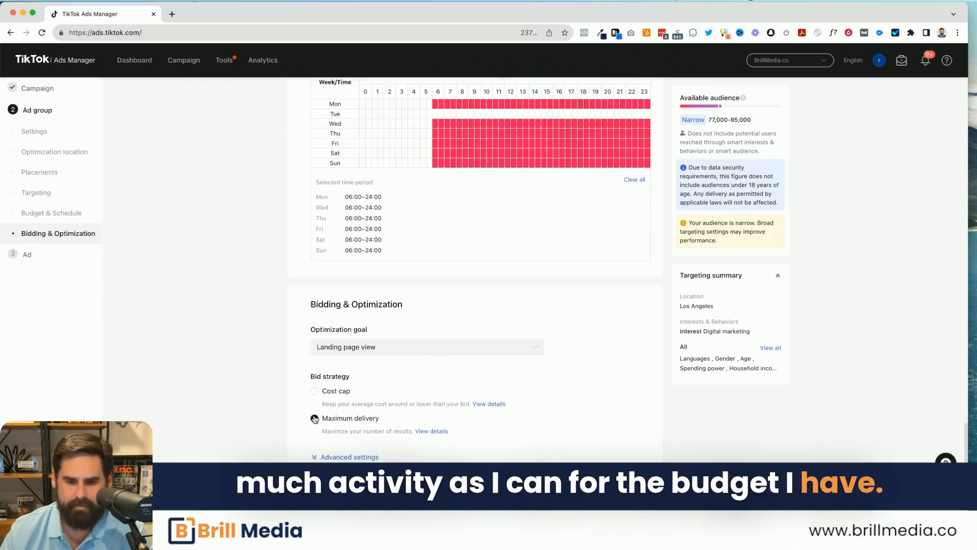
pyautogui.click(314, 391)
pyautogui.click(352, 436)
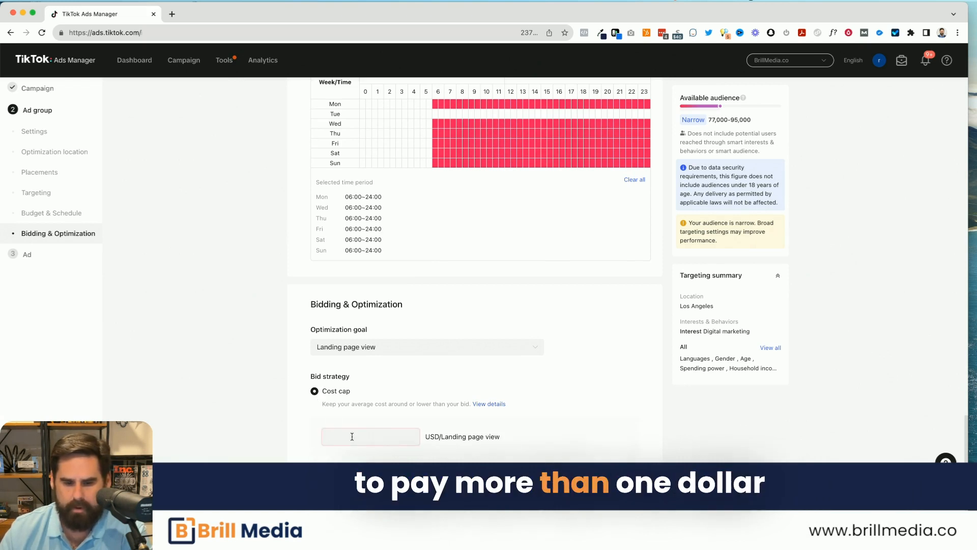
pyautogui.click(300, 442)
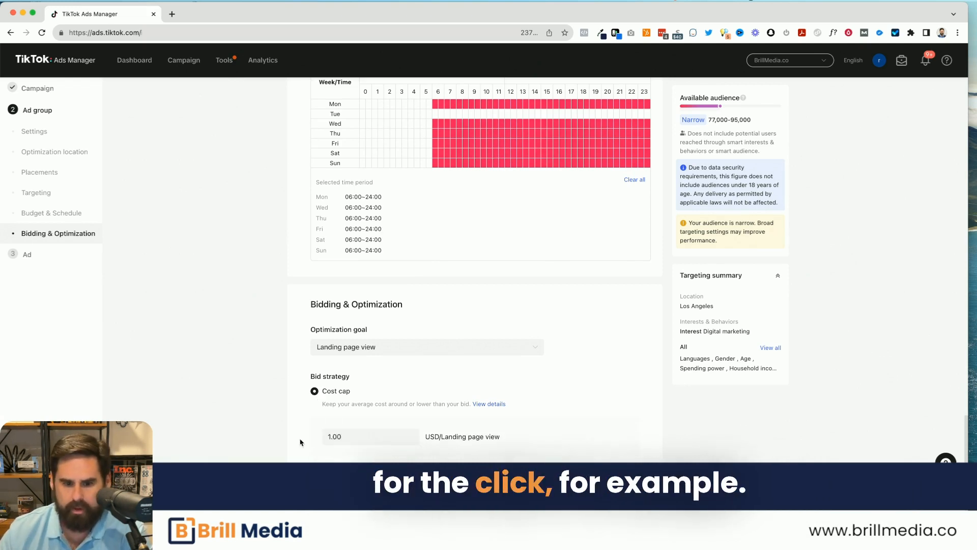
# Step: Choose Landing page view as the ad group's optimization goal and continue to the ad setup
pyautogui.click(392, 347)
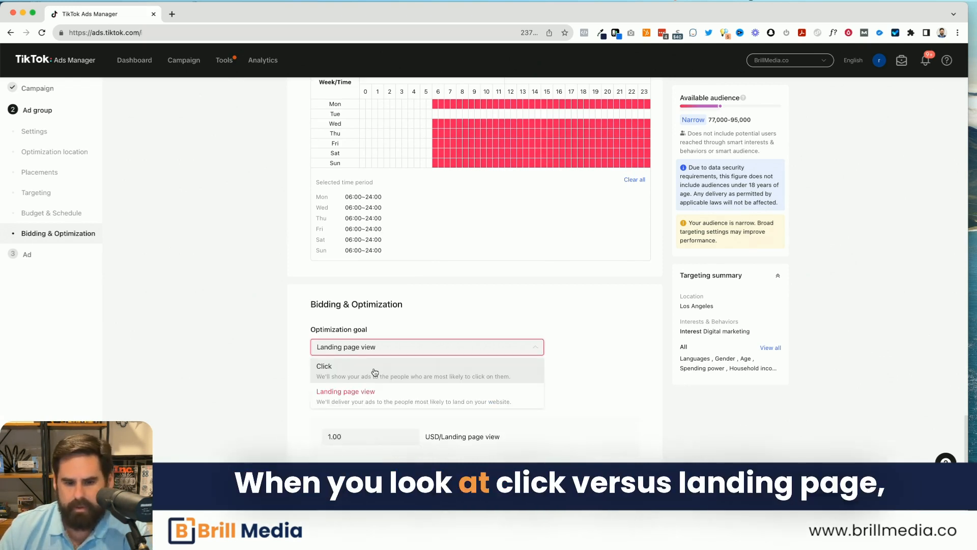
pyautogui.click(395, 395)
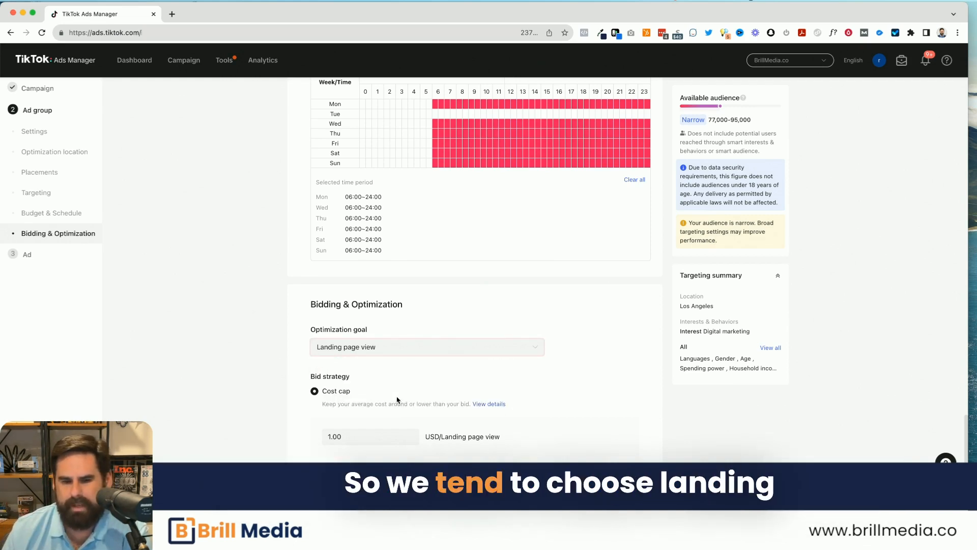
pyautogui.scroll(-2, 398, 400)
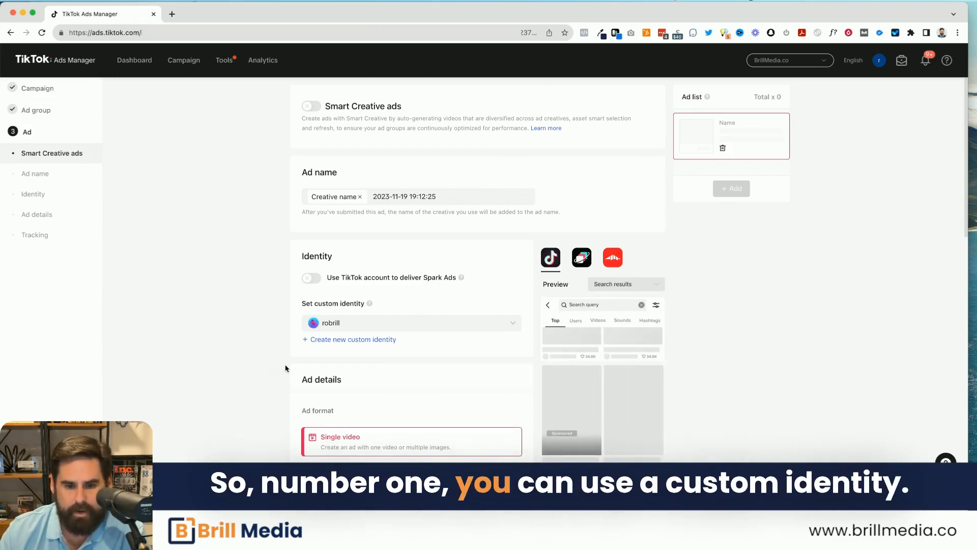
# Step: Examine the ad's identity options, including creating a custom identity and the explanation of Spark Ads
pyautogui.scroll(-2, 283, 366)
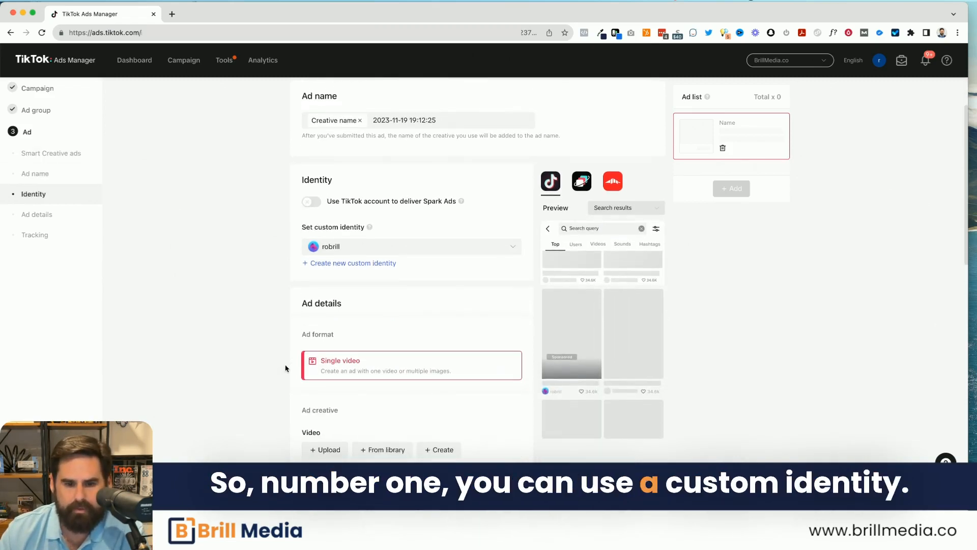
pyautogui.click(378, 263)
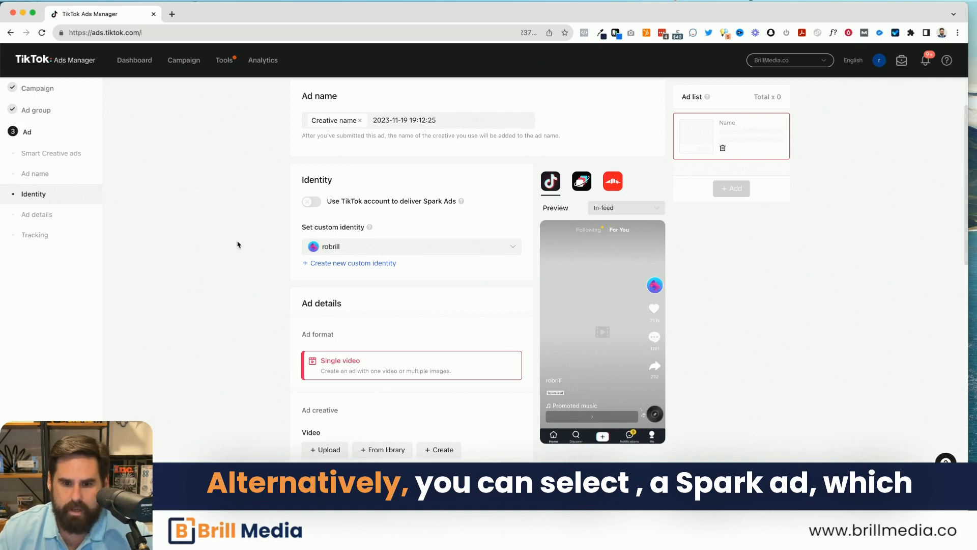
pyautogui.moveTo(463, 202)
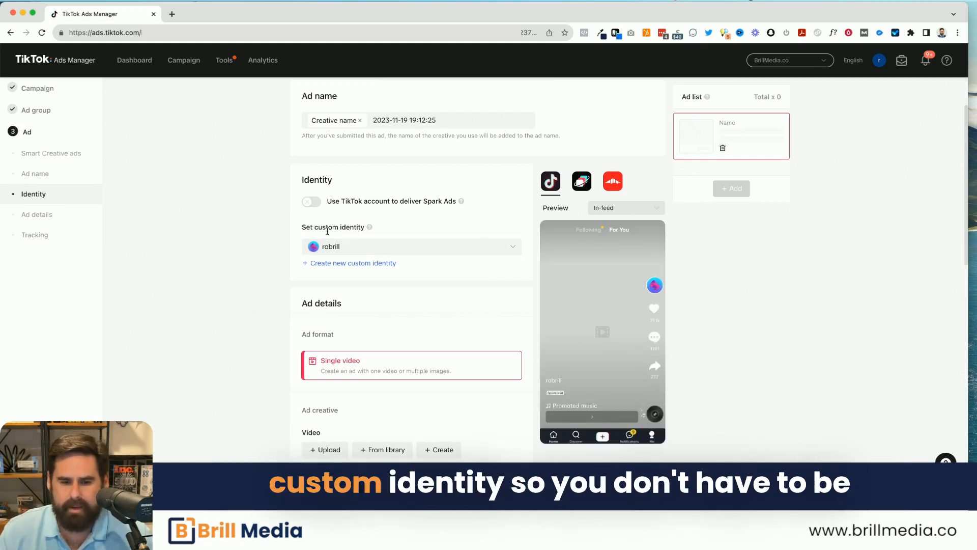
# Step: Add the "5. Bottom_its much better" video as the ad creative and enter the ad text "Start with Brill Media today"
pyautogui.scroll(-3, 282, 345)
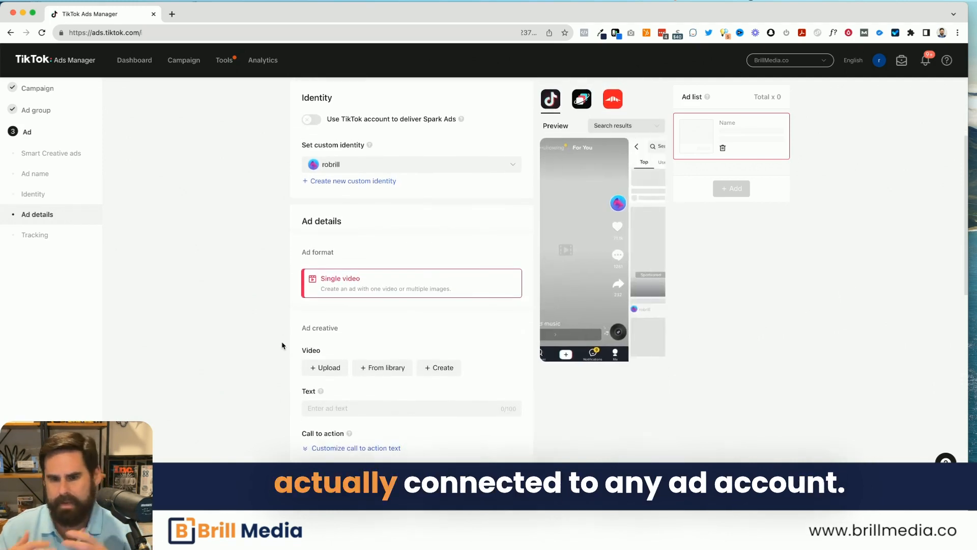
pyautogui.click(325, 367)
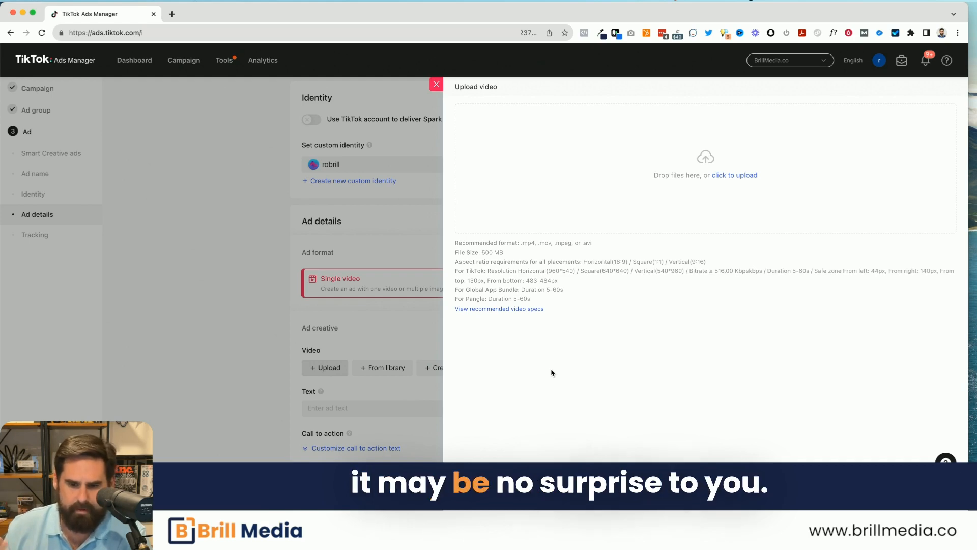
pyautogui.click(440, 370)
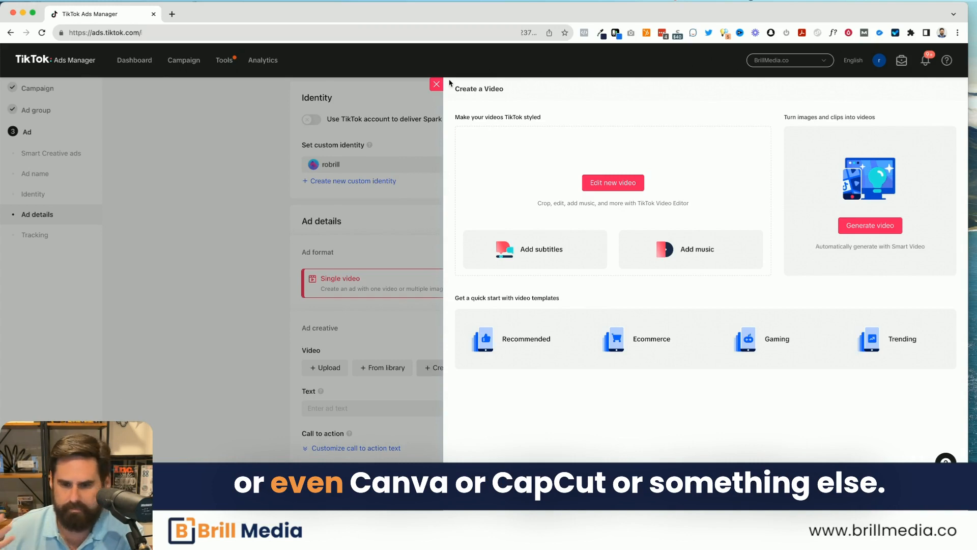
pyautogui.click(436, 85)
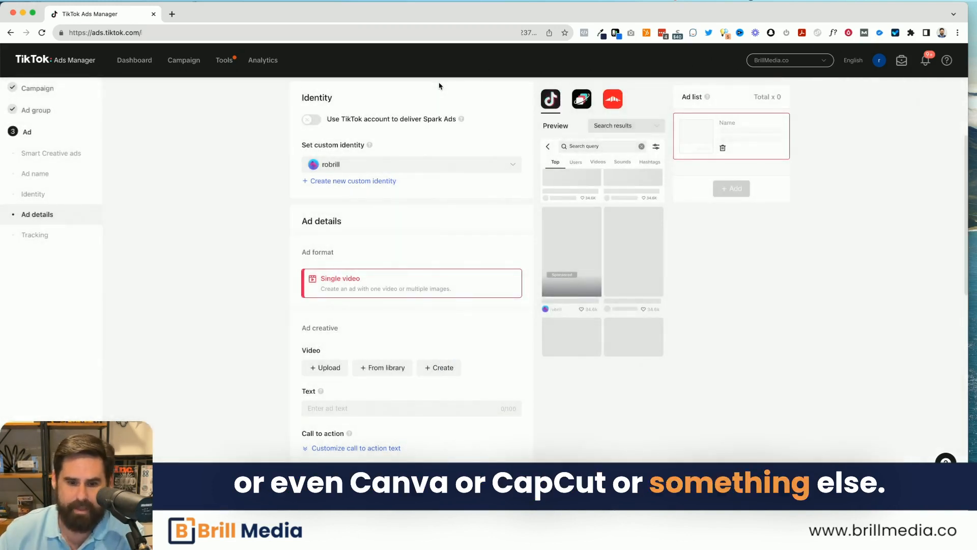
pyautogui.click(331, 409)
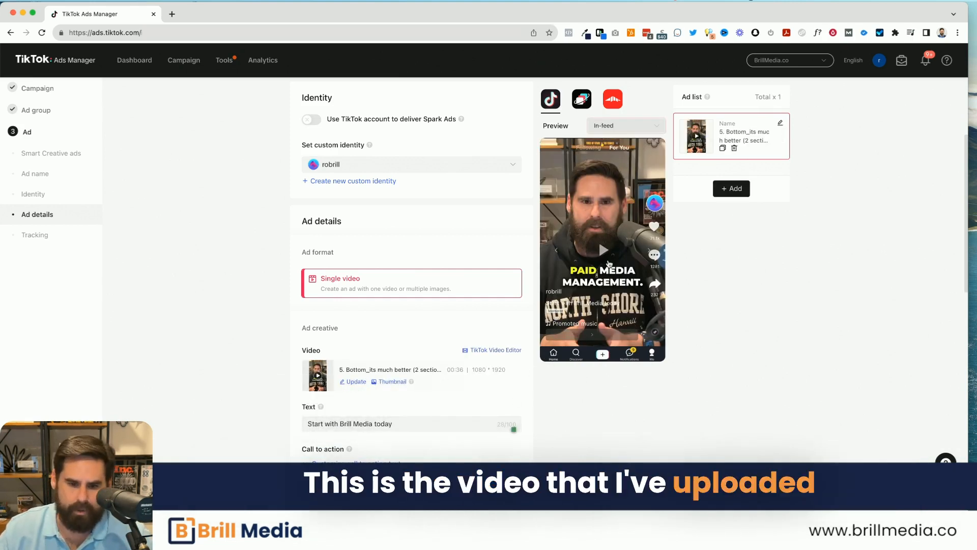
# Step: Open the call to action customization and review the Dynamic text options, closing the list without changes
pyautogui.scroll(-4, 603, 266)
pyautogui.click(356, 280)
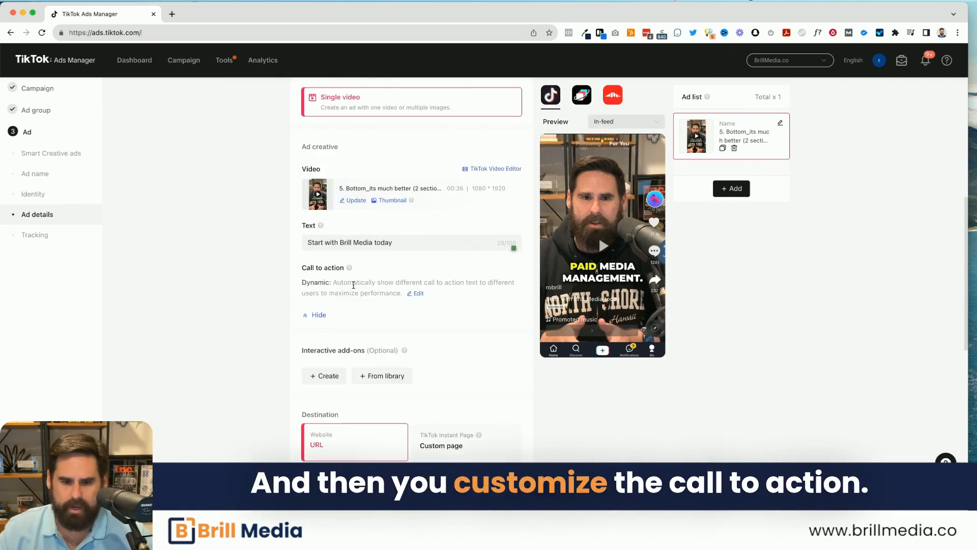
pyautogui.click(420, 294)
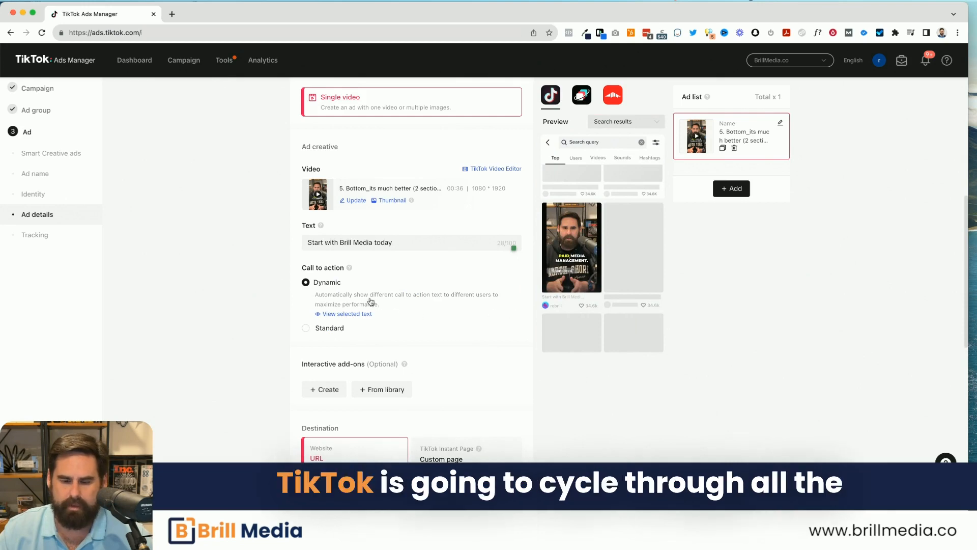
pyautogui.click(341, 313)
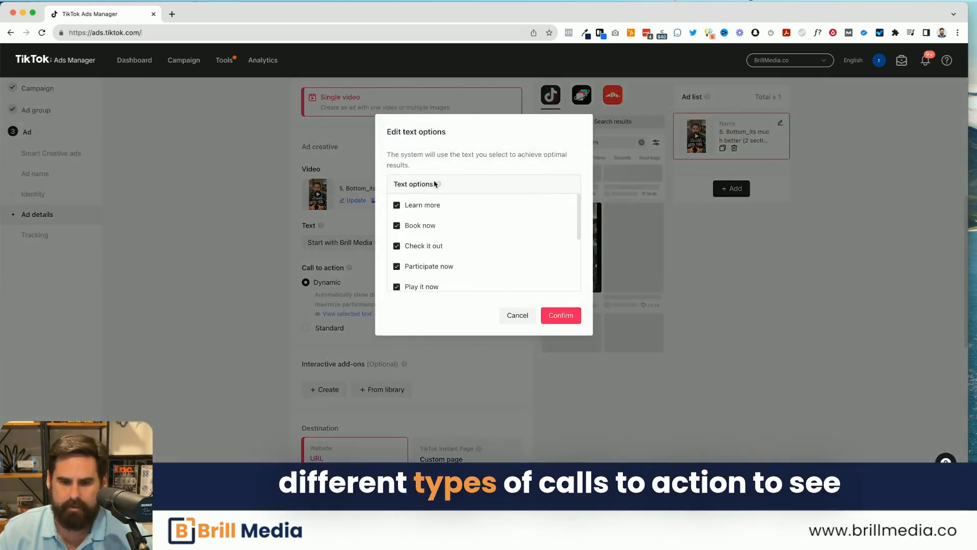
pyautogui.scroll(-5, 445, 236)
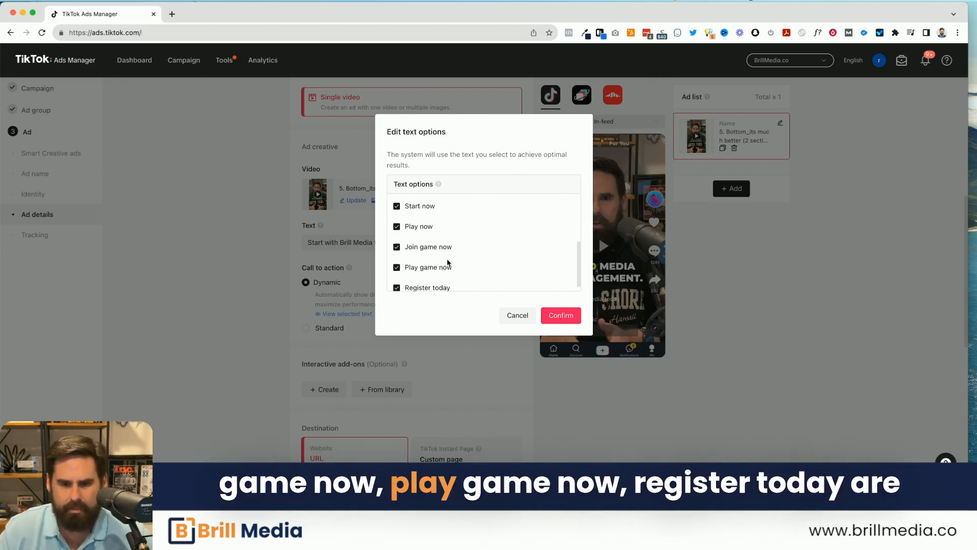
pyautogui.scroll(-1, 442, 272)
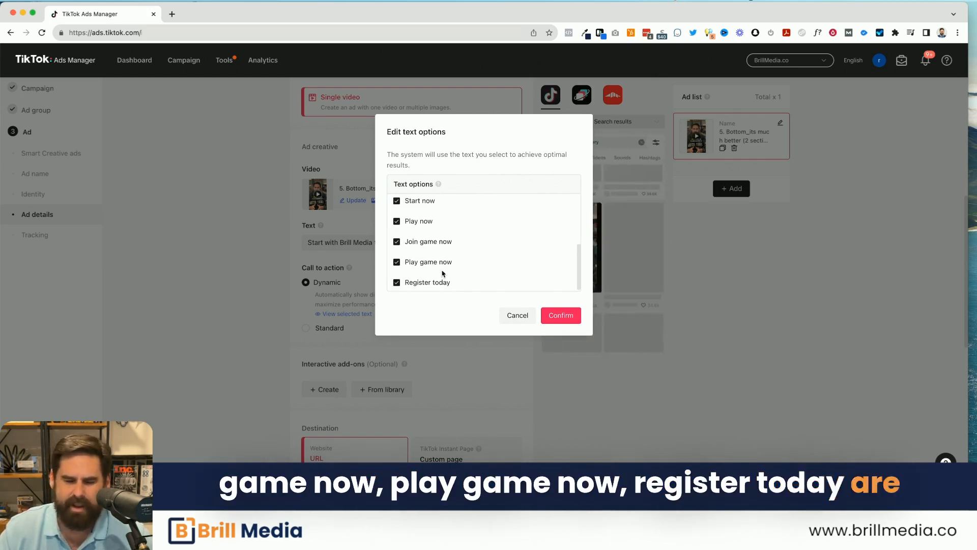
pyautogui.click(515, 315)
pyautogui.scroll(-3, 514, 321)
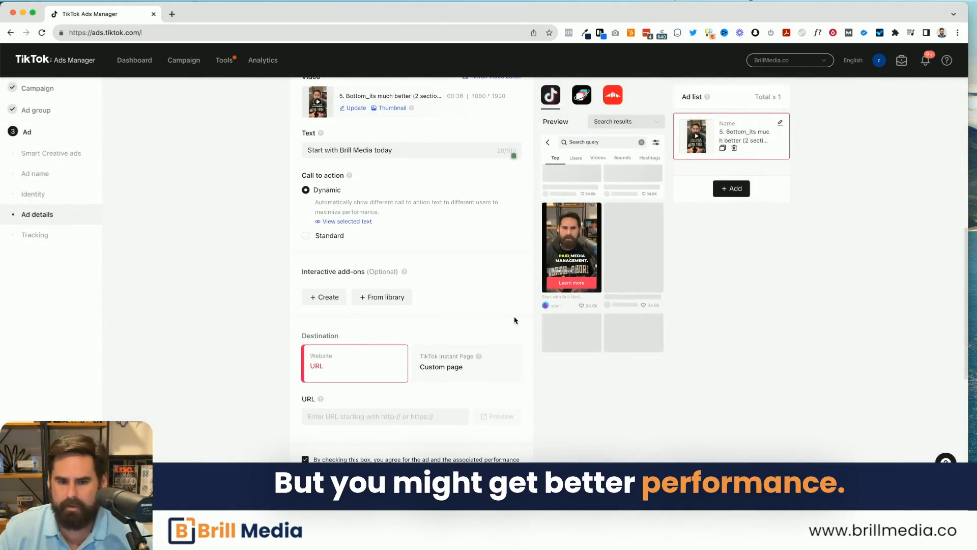
pyautogui.click(306, 236)
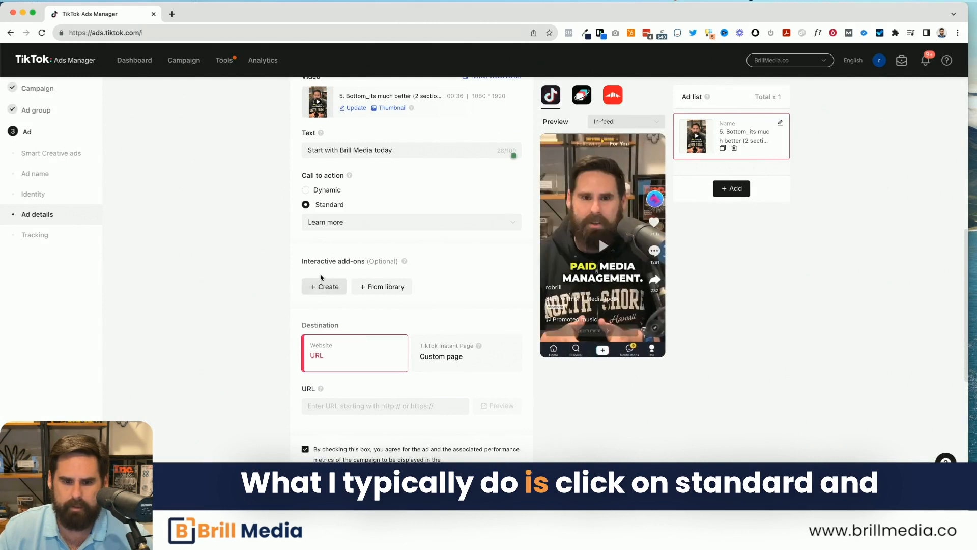
pyautogui.click(342, 223)
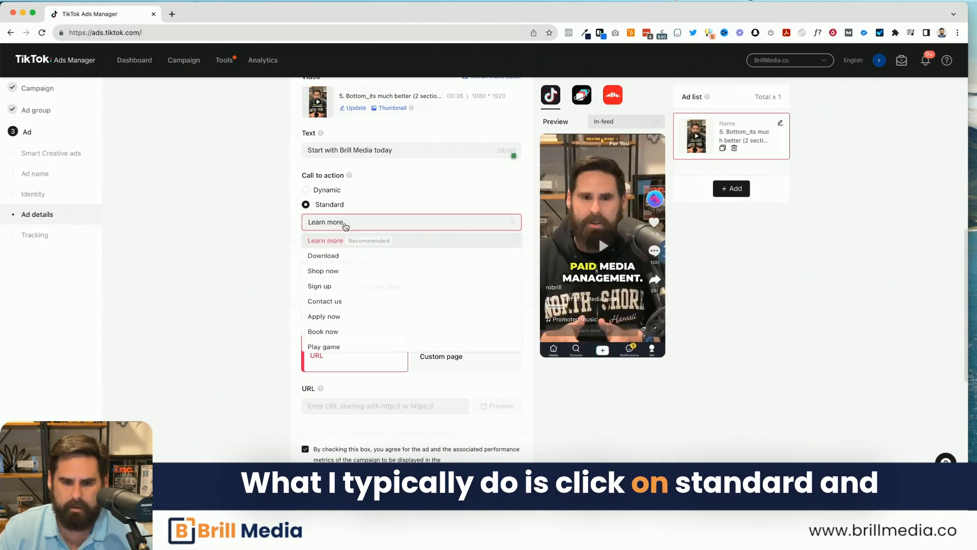
pyautogui.click(361, 309)
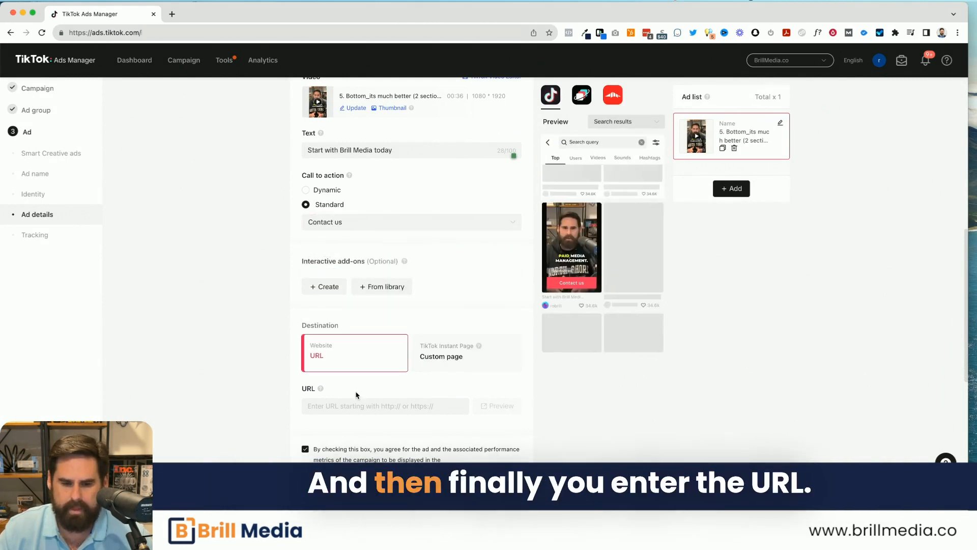
pyautogui.click(305, 405)
pyautogui.write('https://brillmedia.co')
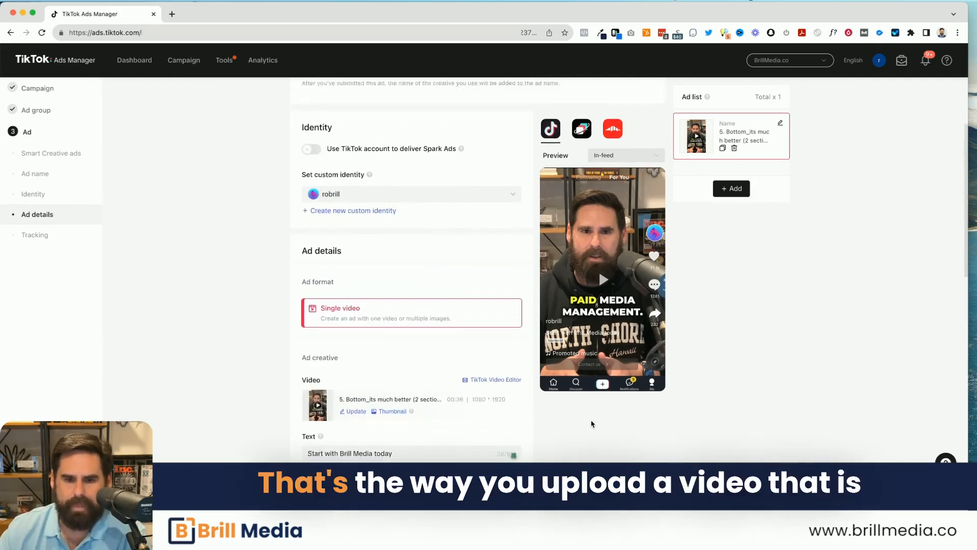
# Step: Enable Spark Ads delivery from the owned Brill Media account and use the 04:21 #adspending TikTok post as the creative
pyautogui.scroll(2, 592, 424)
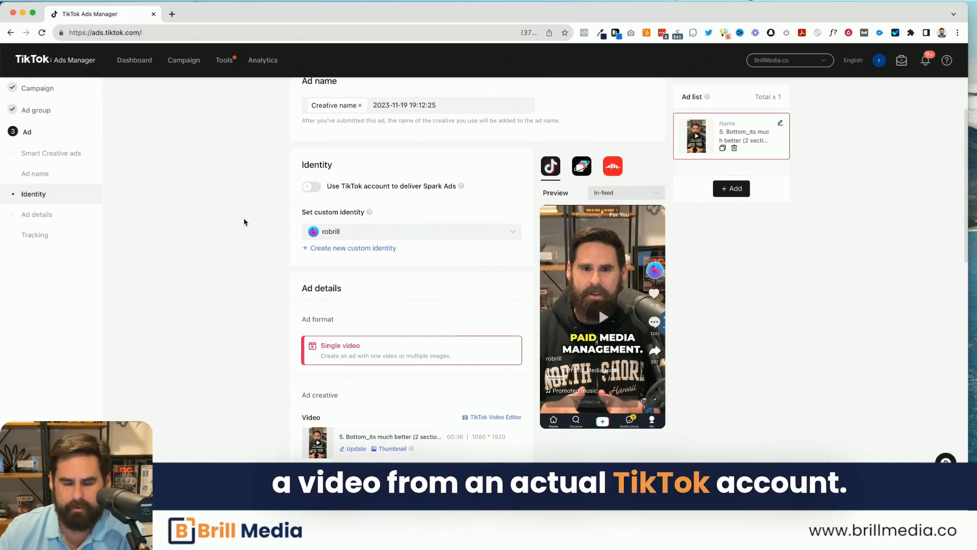
pyautogui.scroll(-3, 284, 393)
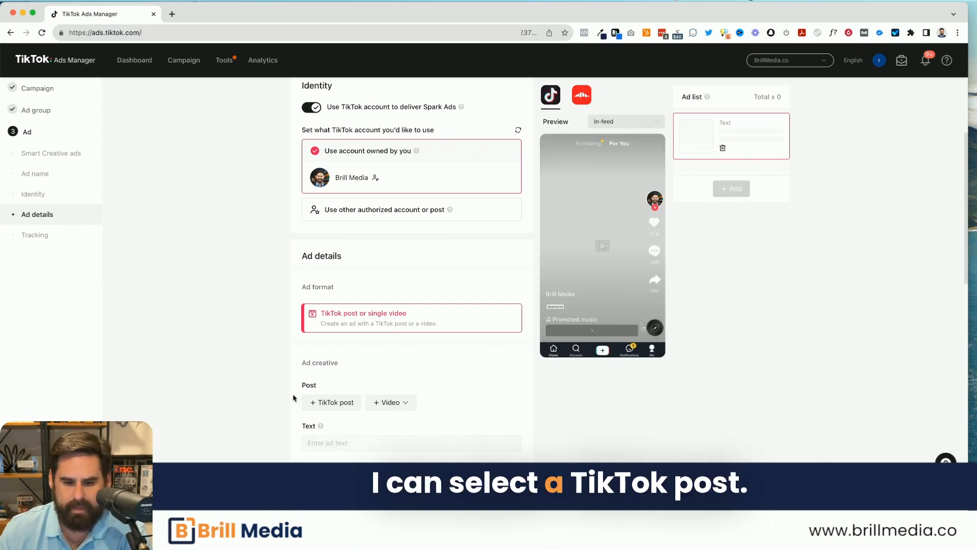
pyautogui.click(328, 402)
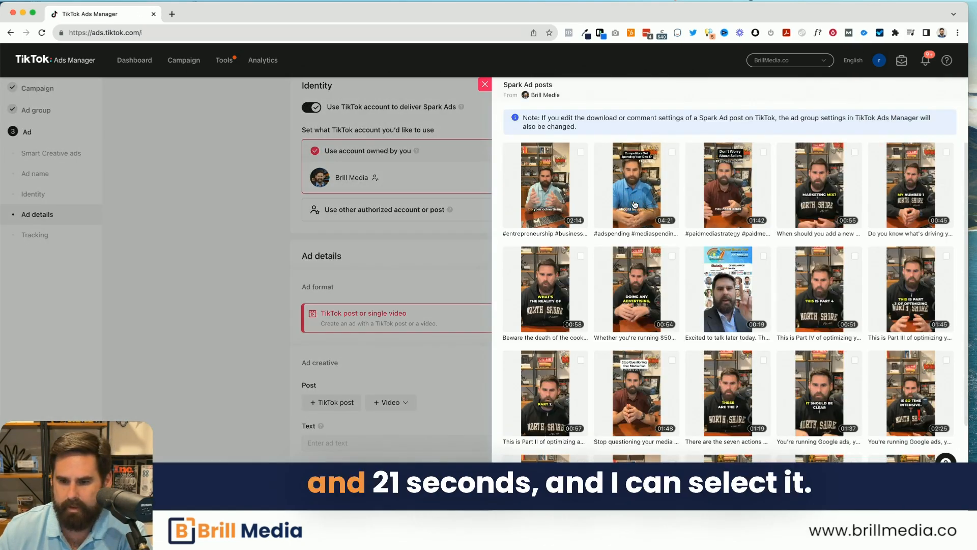
pyautogui.click(635, 204)
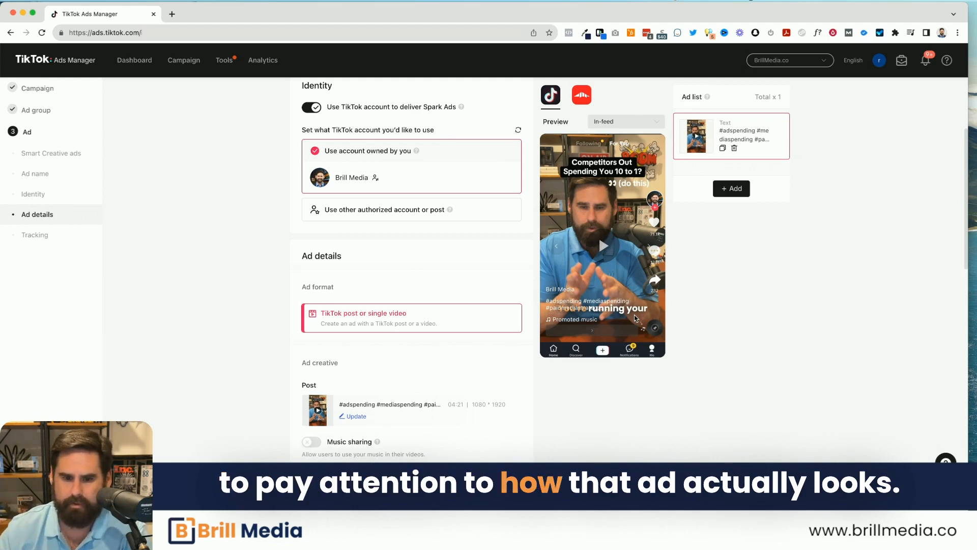
# Step: Examine the Spark ad's creative settings, its preview and the Spark Ads explanation in the identity section
pyautogui.scroll(-1, 600, 411)
pyautogui.scroll(-5, 600, 410)
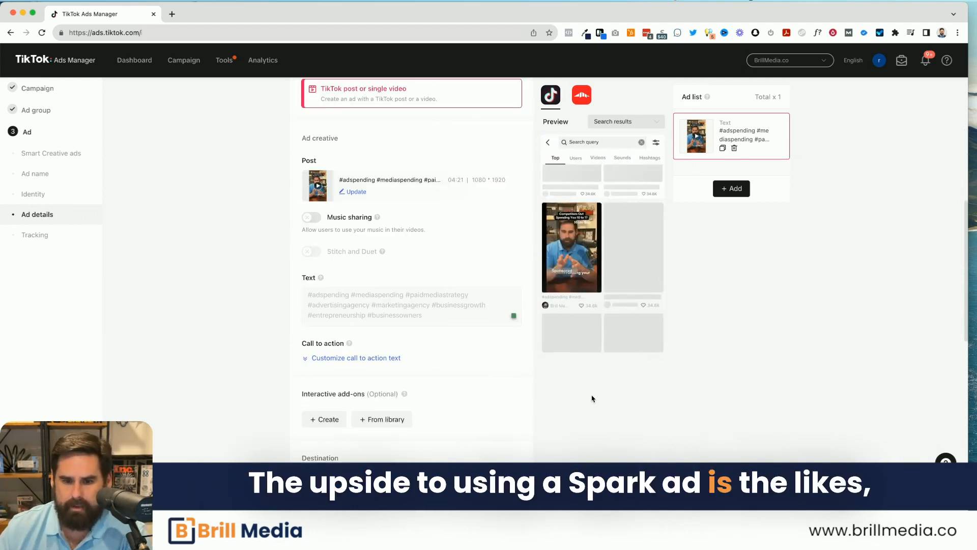
pyautogui.scroll(4, 588, 400)
pyautogui.scroll(4, 592, 399)
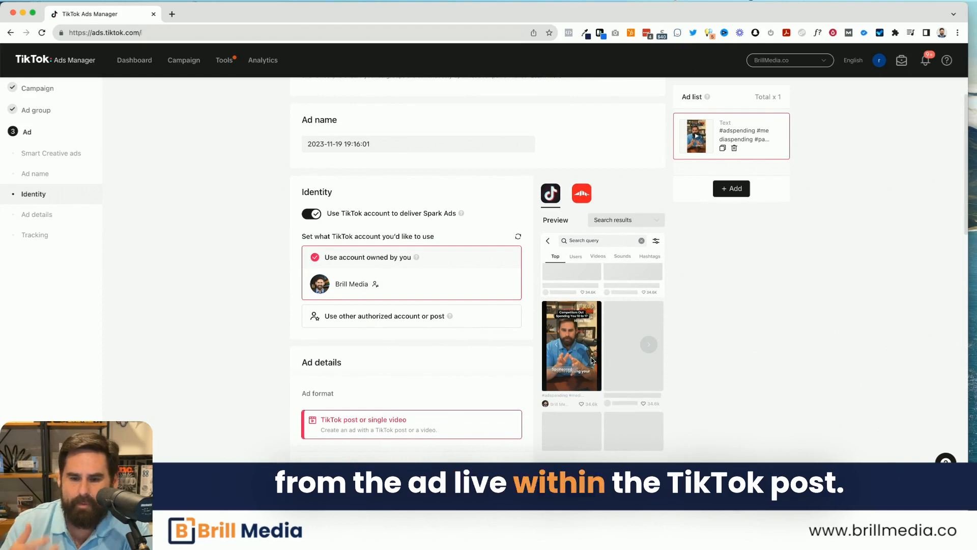
pyautogui.moveTo(461, 214)
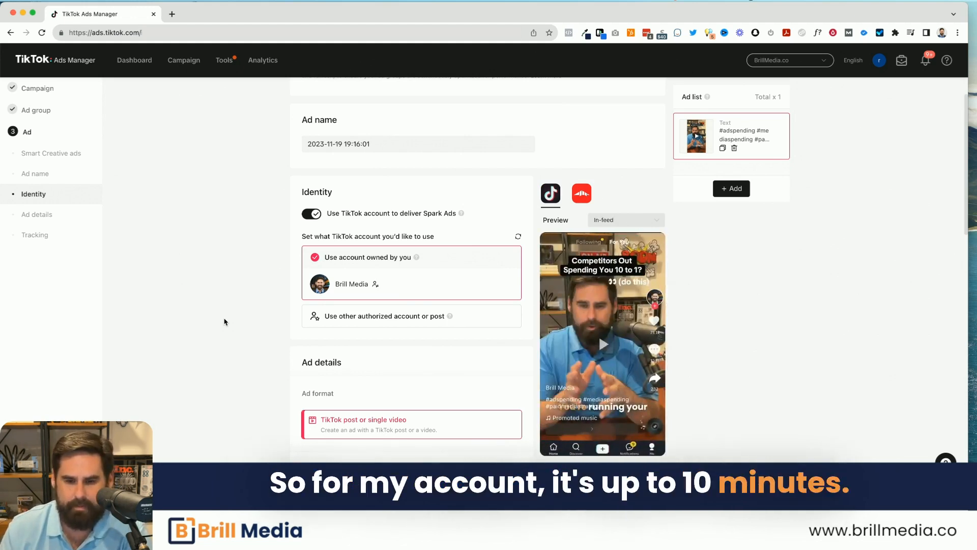
pyautogui.scroll(-2, 224, 322)
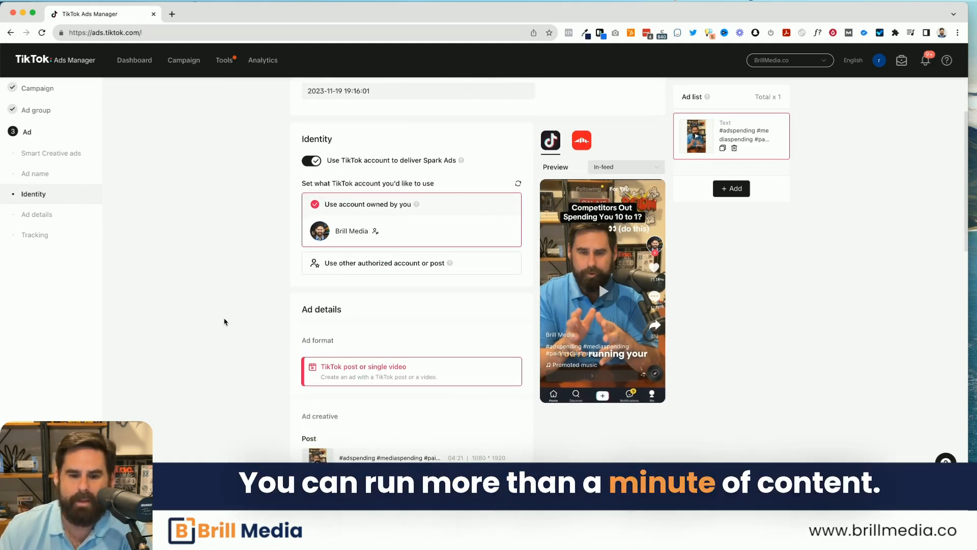
# Step: Review the Spark ad's details from the post and text through the interactive add-ons, destination URL and consent checkboxes
pyautogui.scroll(-10, 225, 321)
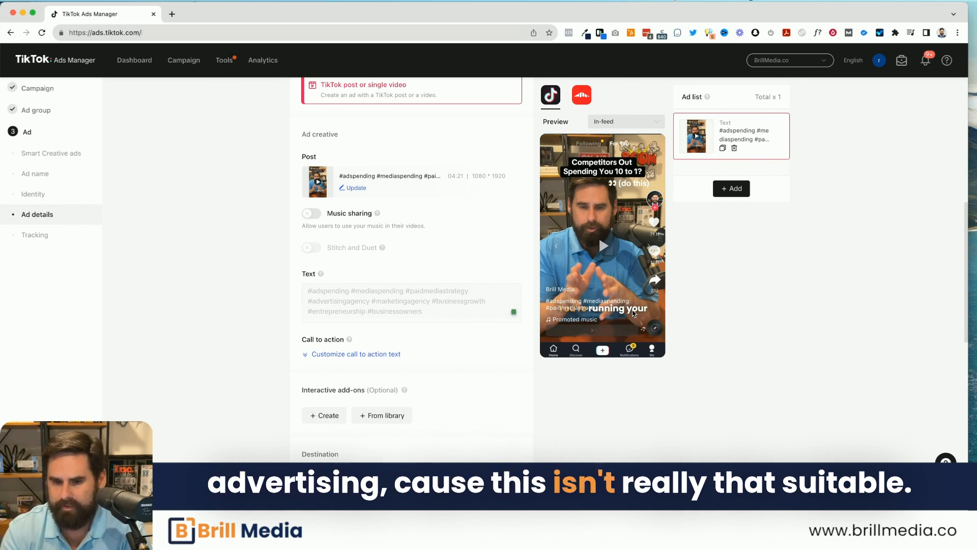
pyautogui.scroll(-3, 240, 374)
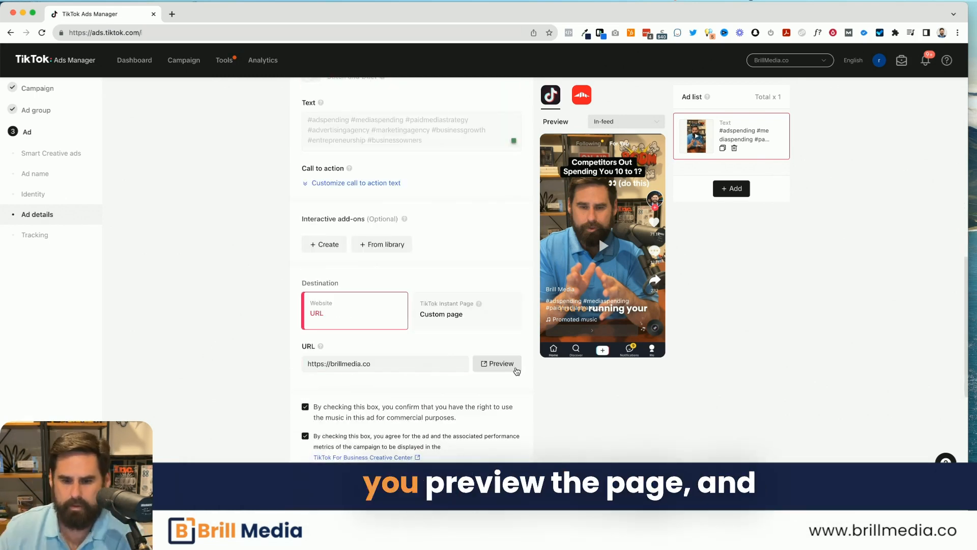
pyautogui.scroll(-6, 597, 405)
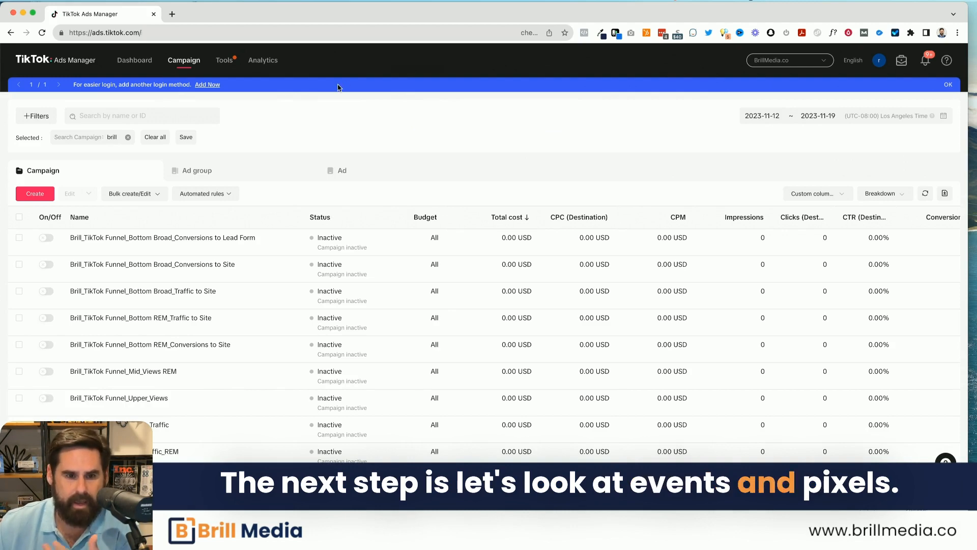
# Step: Open the Brill 2021 pixel in the Web Events list and examine its funnel statistics, event data and total events
pyautogui.moveTo(224, 60)
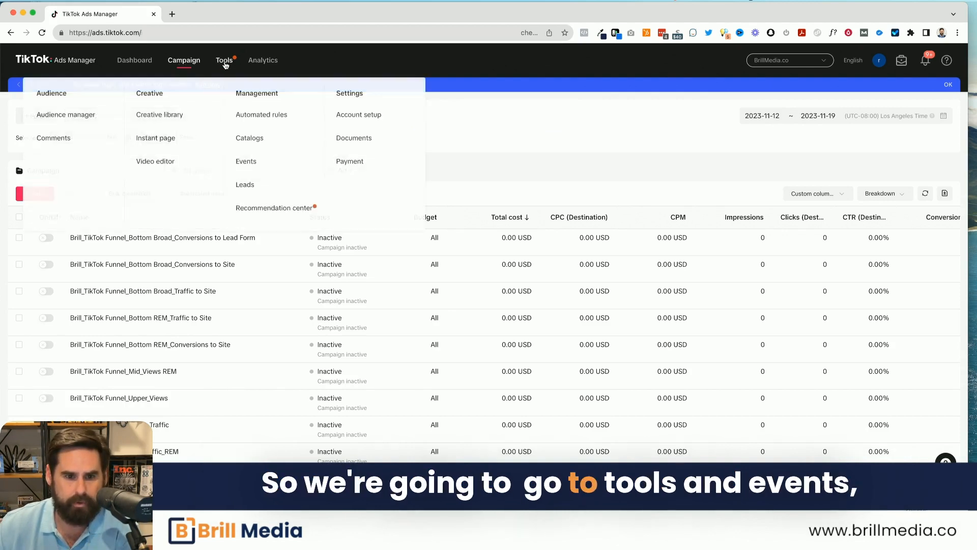
pyautogui.click(246, 162)
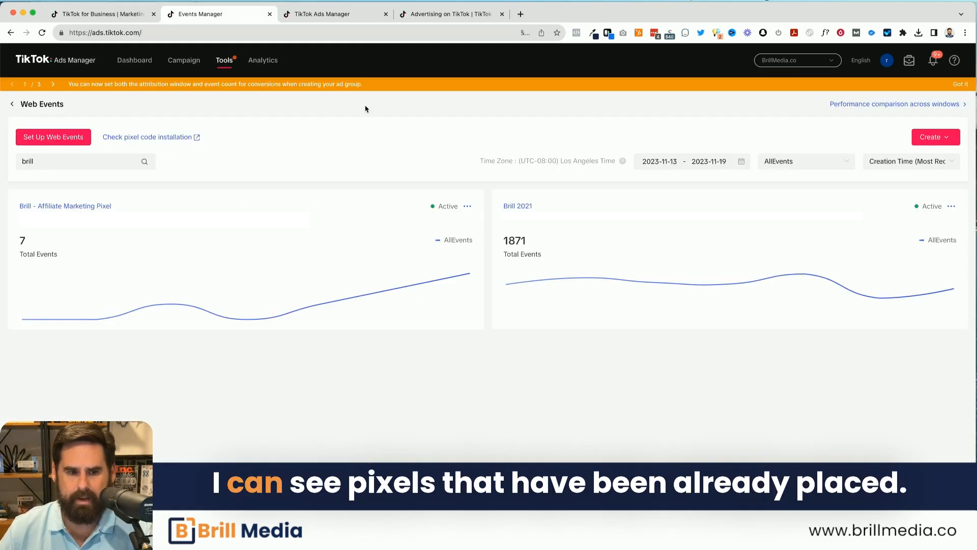
pyautogui.click(520, 206)
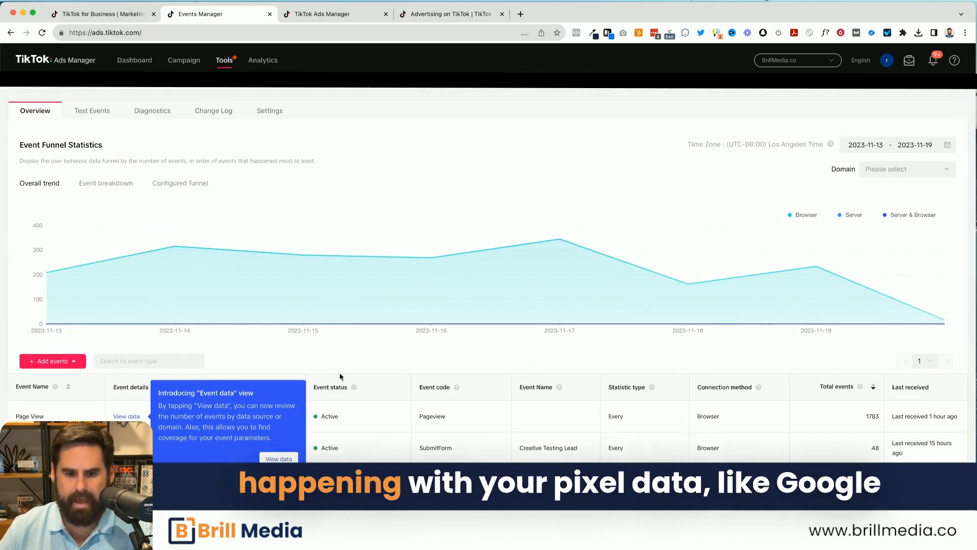
pyautogui.click(279, 460)
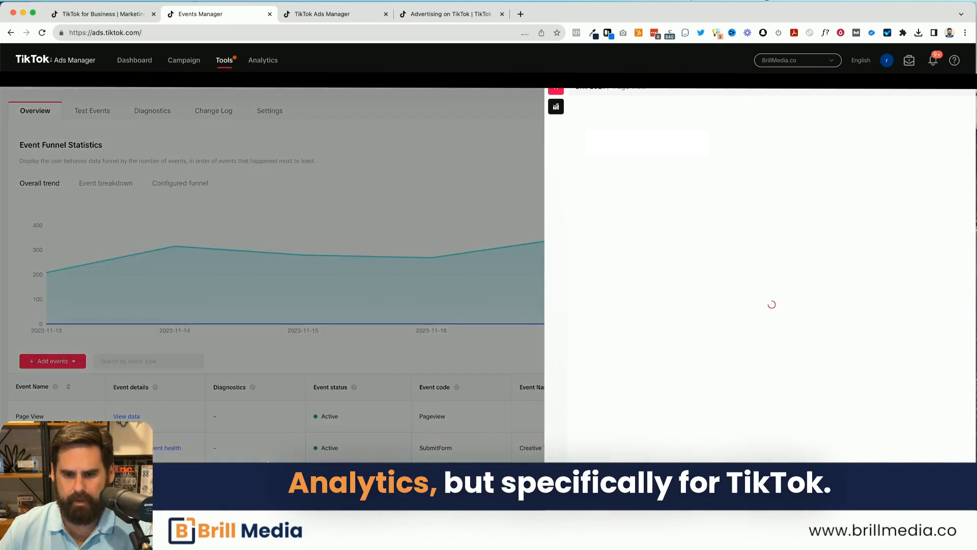
pyautogui.click(555, 90)
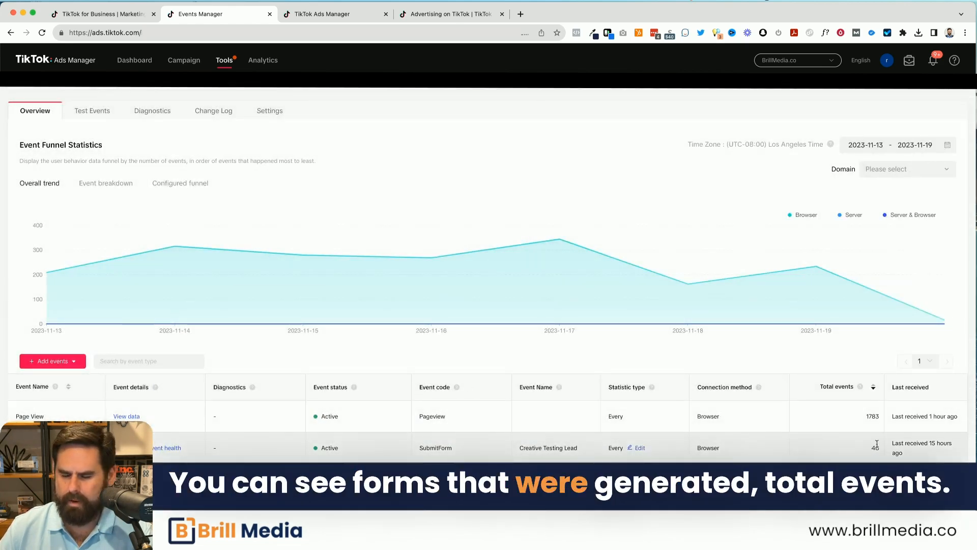
pyautogui.doubleClick(872, 415)
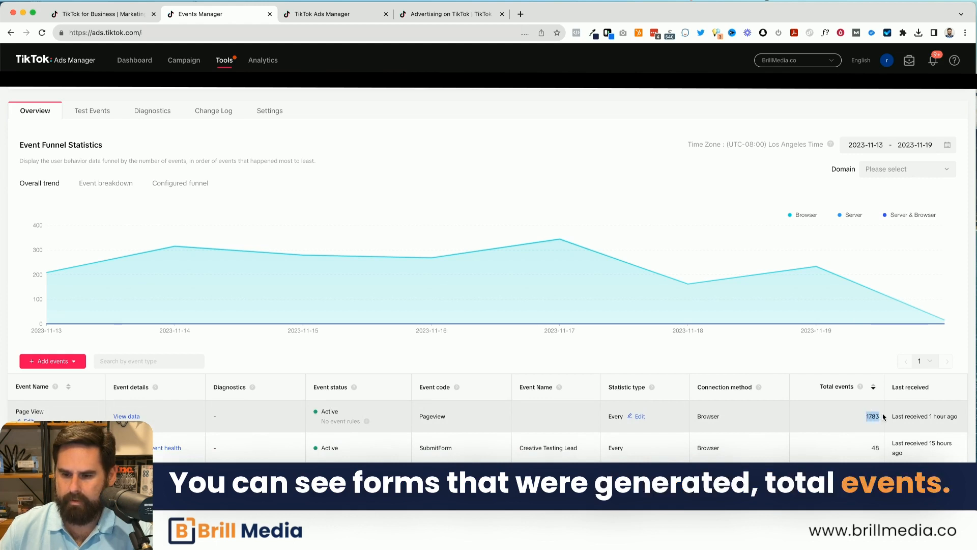
pyautogui.moveTo(861, 389)
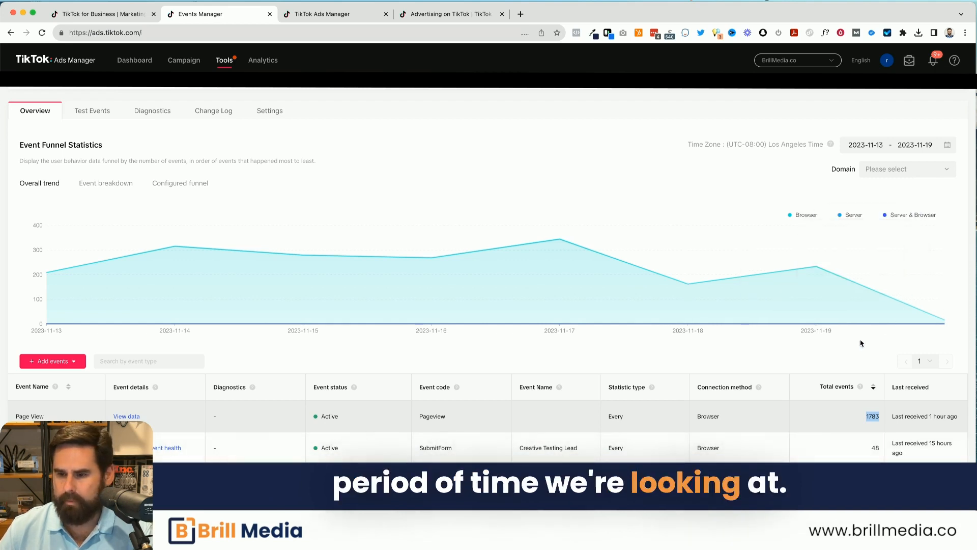
pyautogui.scroll(3, 816, 360)
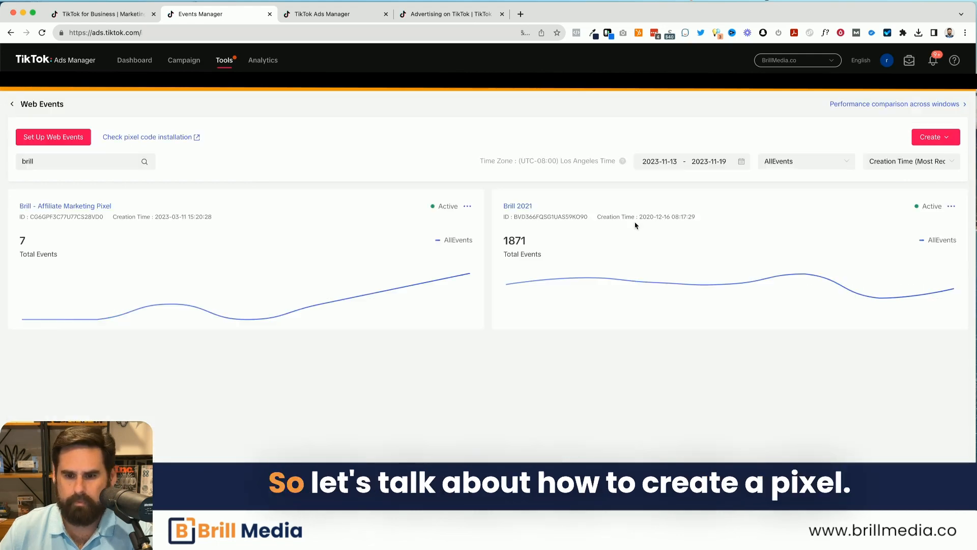
# Step: Create a web events pixel with manual setup and name it Brill Test 2023
pyautogui.click(63, 135)
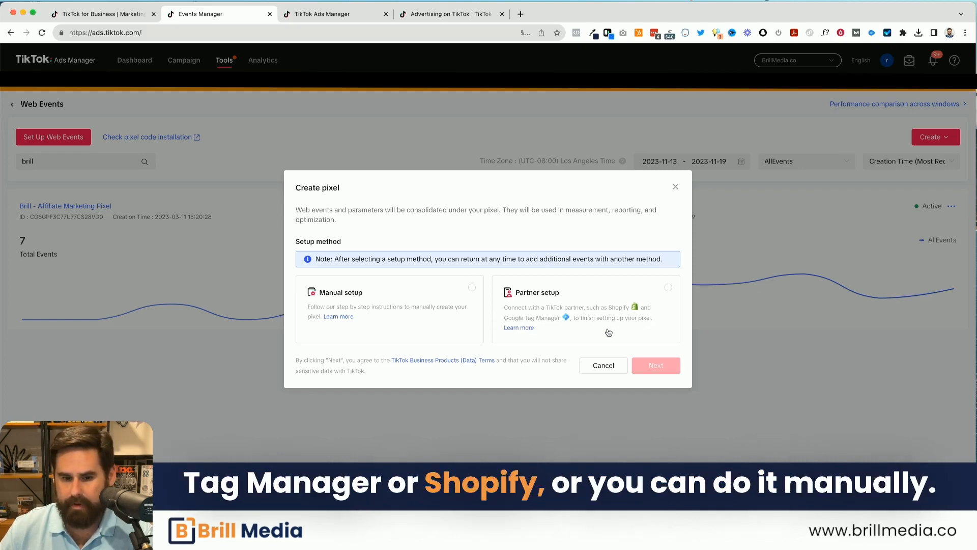
pyautogui.click(565, 305)
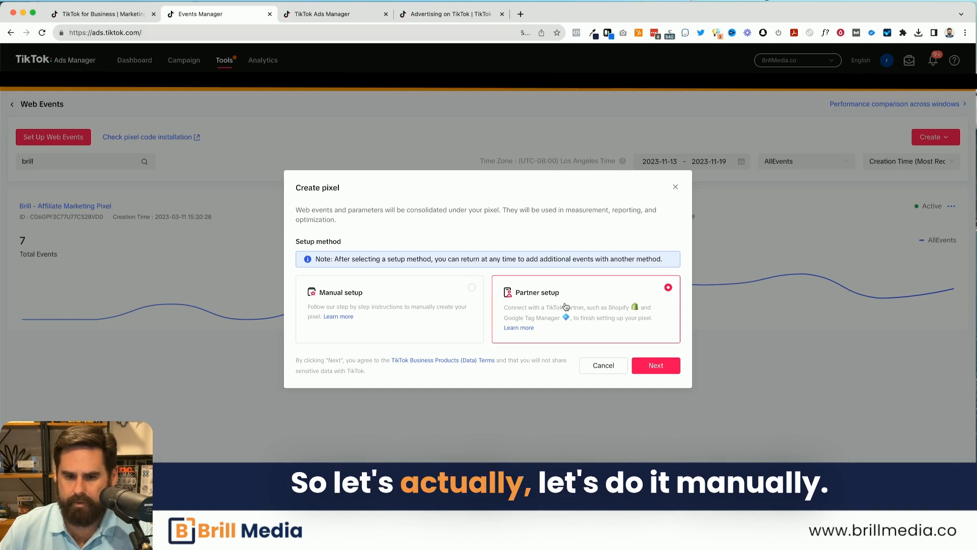
pyautogui.click(656, 365)
pyautogui.write('Brill ')
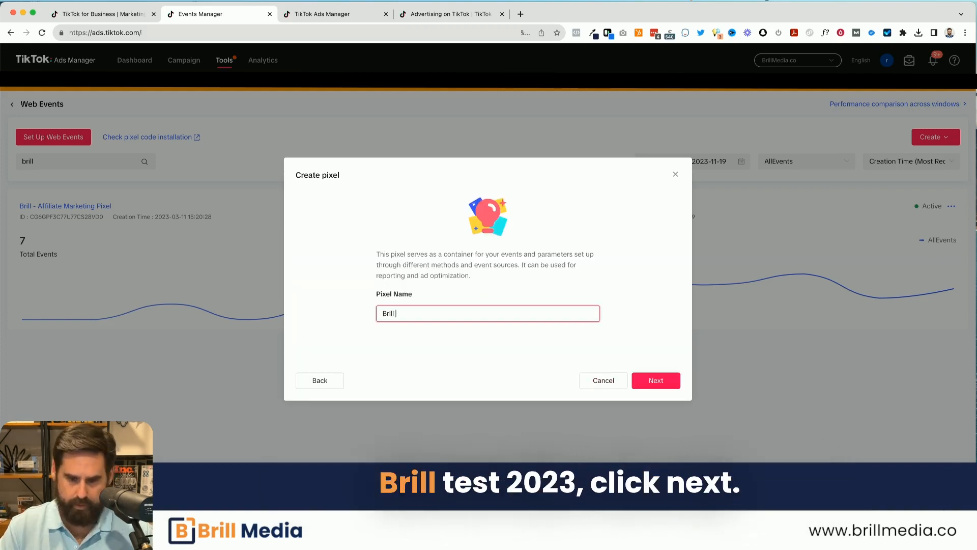
pyautogui.write('Test 2023')
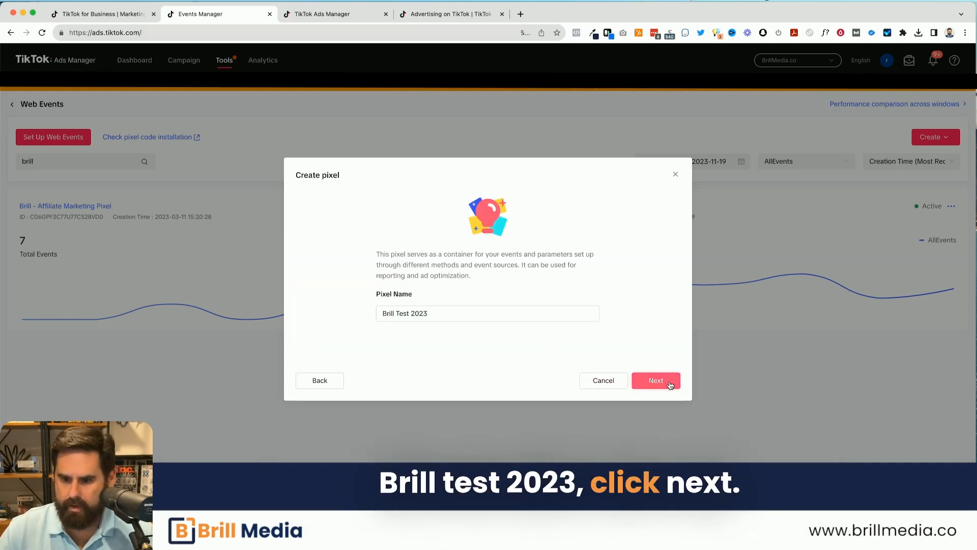
pyautogui.click(662, 382)
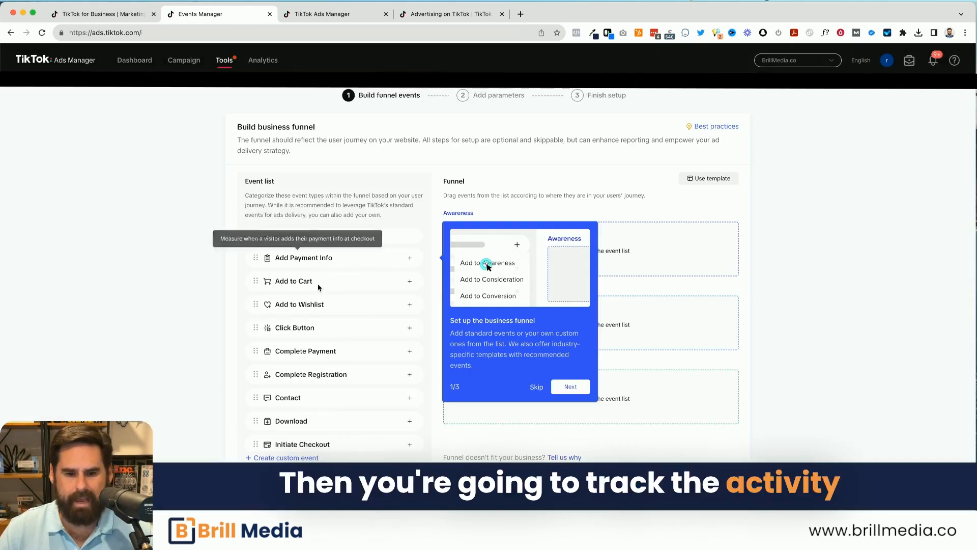
# Step: Dismiss the business funnel introduction and add the Submit Form event to the Conversion stage
pyautogui.click(536, 395)
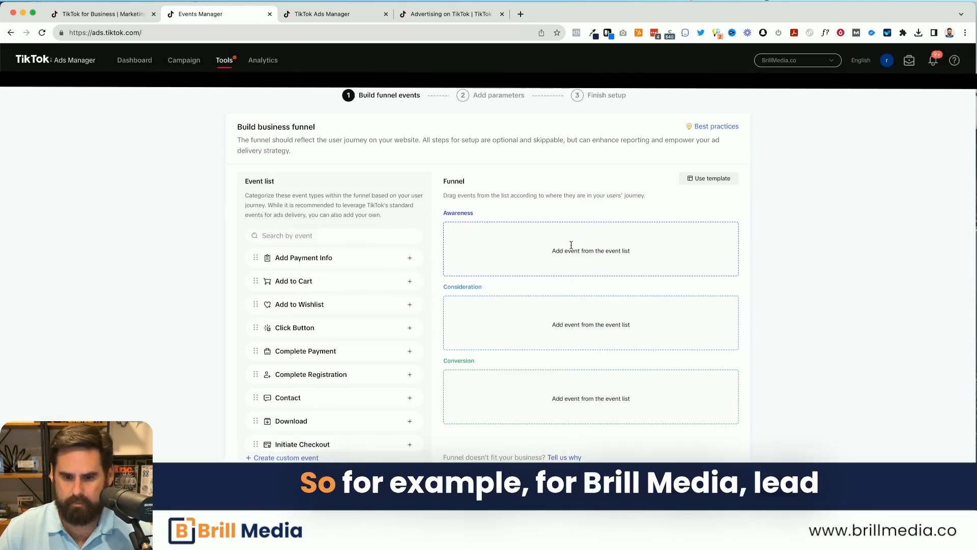
pyautogui.scroll(-3, 351, 350)
pyautogui.scroll(3, 351, 351)
pyautogui.scroll(-5, 351, 351)
pyautogui.moveTo(372, 400); pyautogui.dragTo(539, 401)
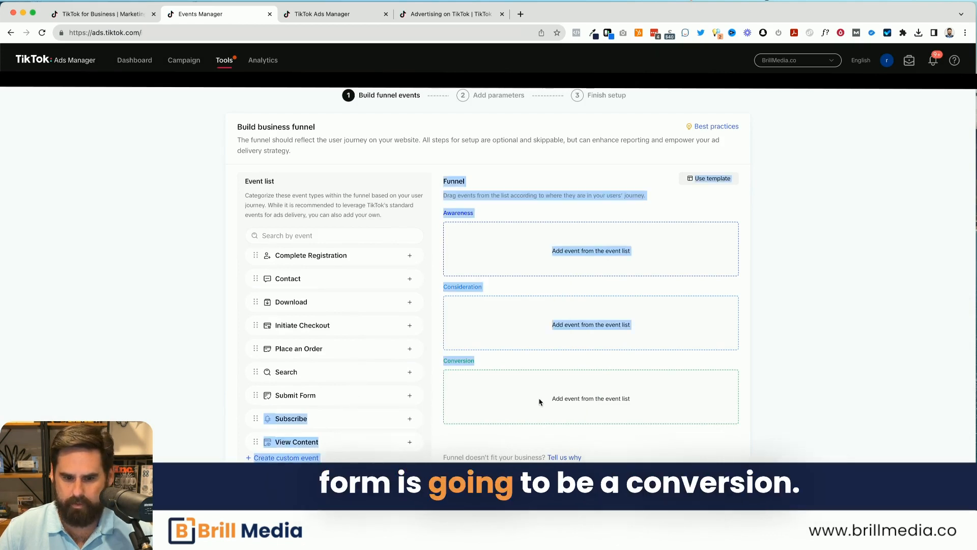
pyautogui.click(173, 395)
pyautogui.click(373, 442)
pyautogui.scroll(3, 385, 371)
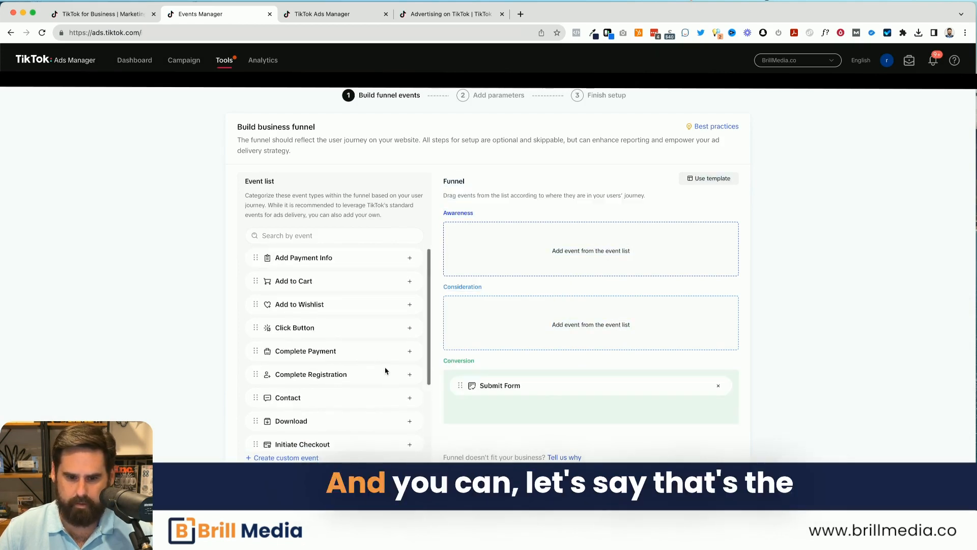
# Step: Place Add to Cart in the funnel's Awareness stage and Add Payment Info in its Consideration stage
pyautogui.scroll(-1, 385, 371)
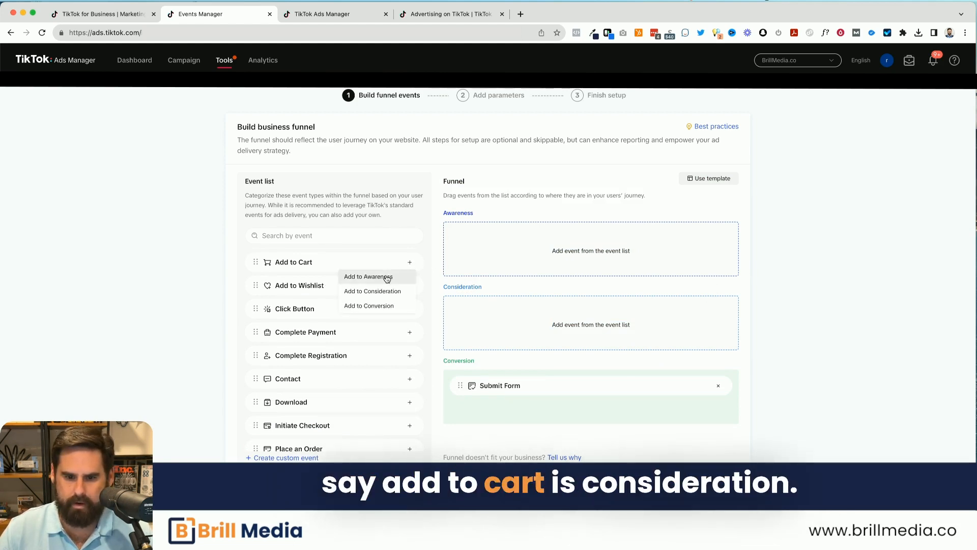
pyautogui.click(375, 291)
pyautogui.scroll(1, 386, 295)
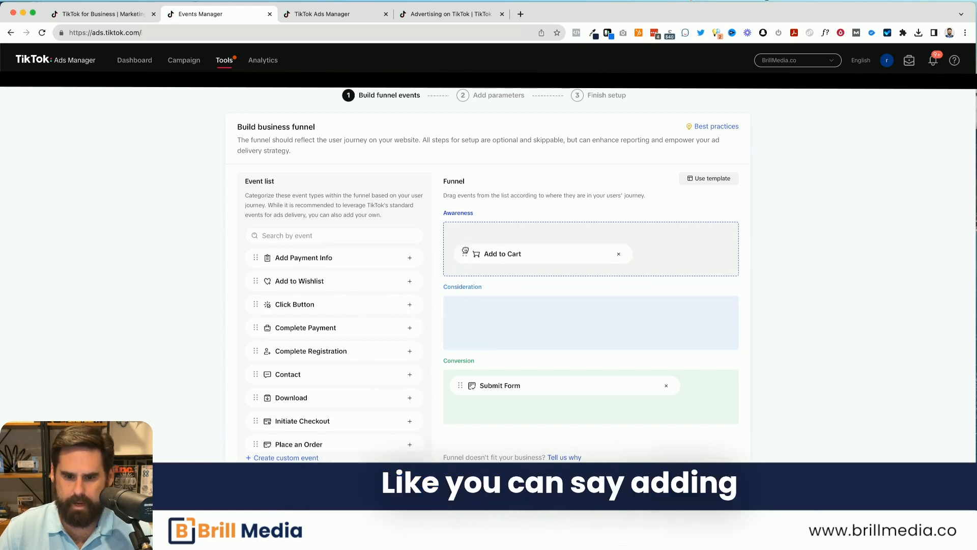
pyautogui.moveTo(416, 259)
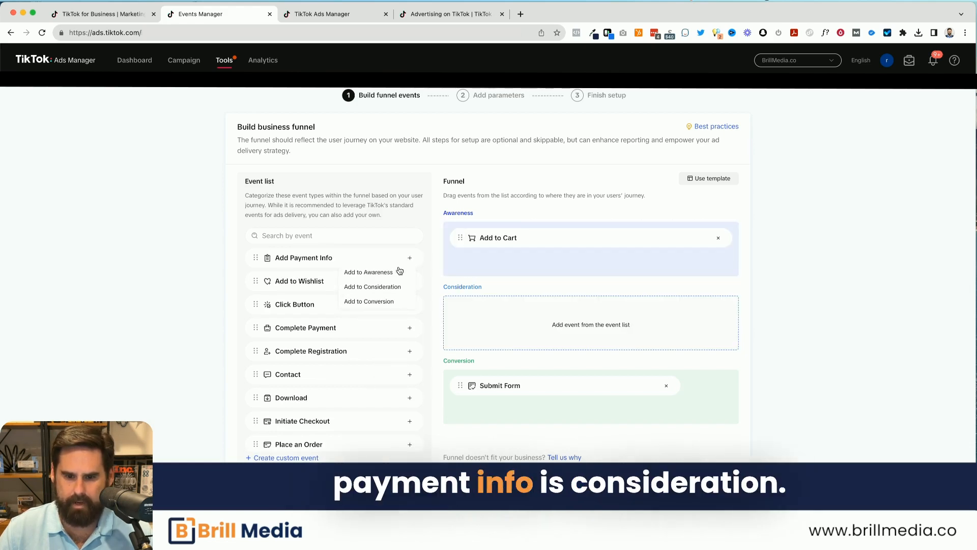
pyautogui.click(394, 288)
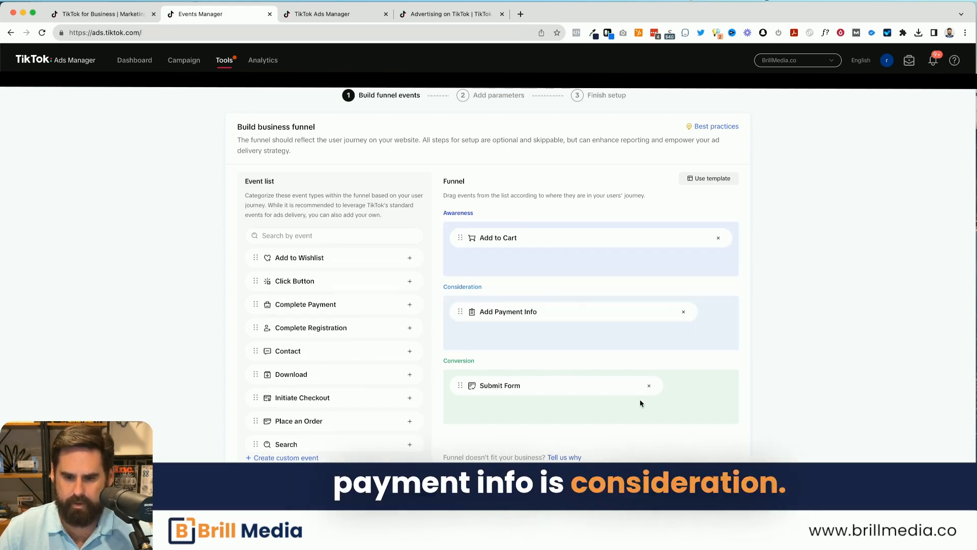
# Step: Replace Submit Form with Place an Order in the funnel's Conversion stage
pyautogui.click(649, 385)
pyautogui.scroll(-3, 358, 321)
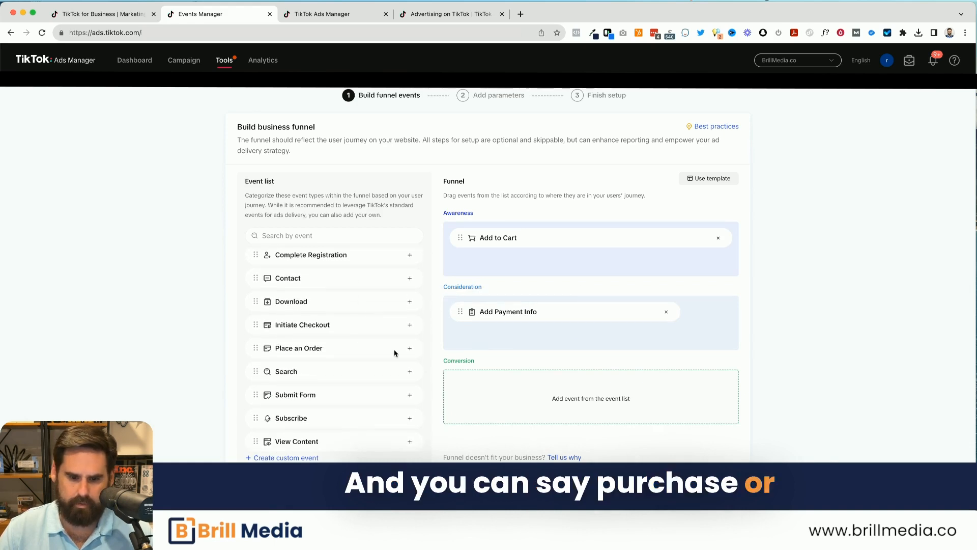
pyautogui.click(368, 392)
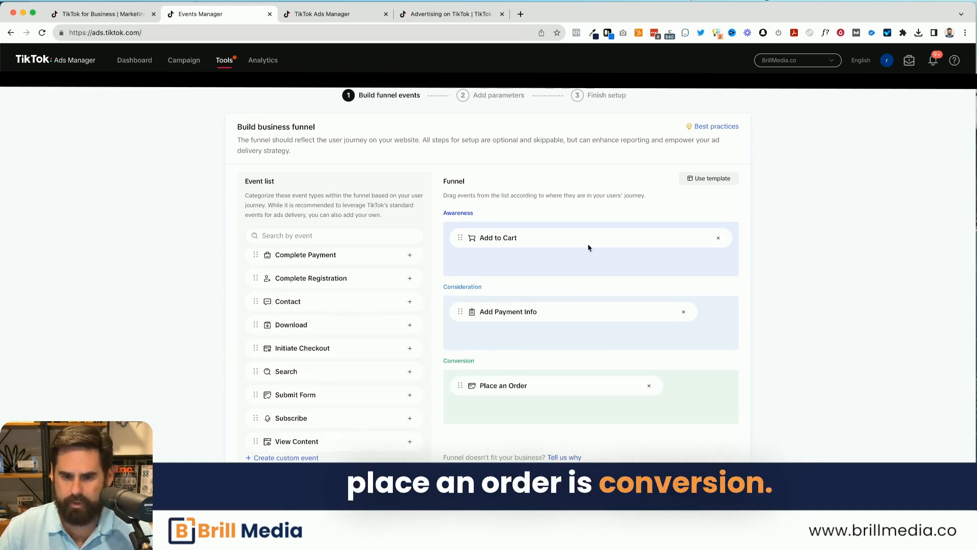
# Step: Review the recommended funnel templates for Commerce and for Leads, including Recruitment, Pre-order submission and Application submission
pyautogui.click(709, 178)
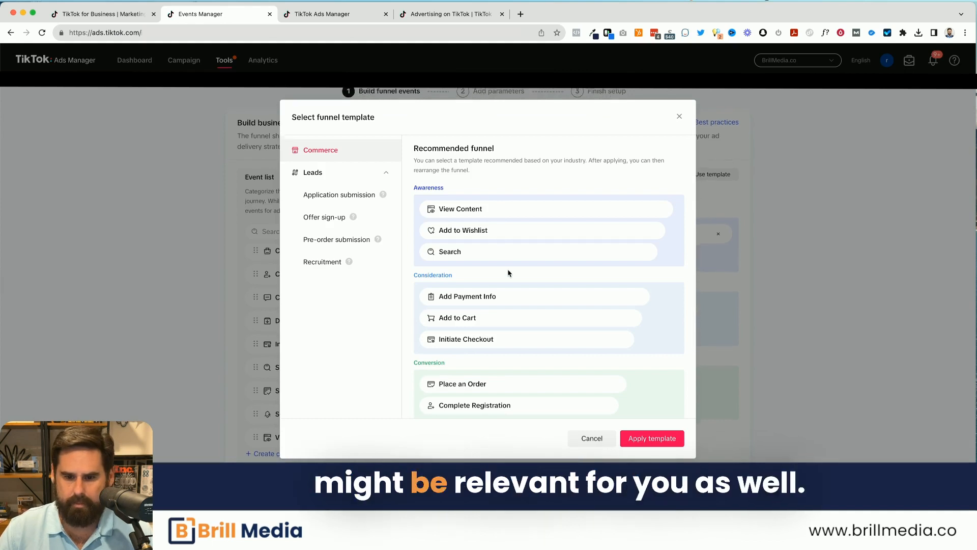
pyautogui.click(327, 269)
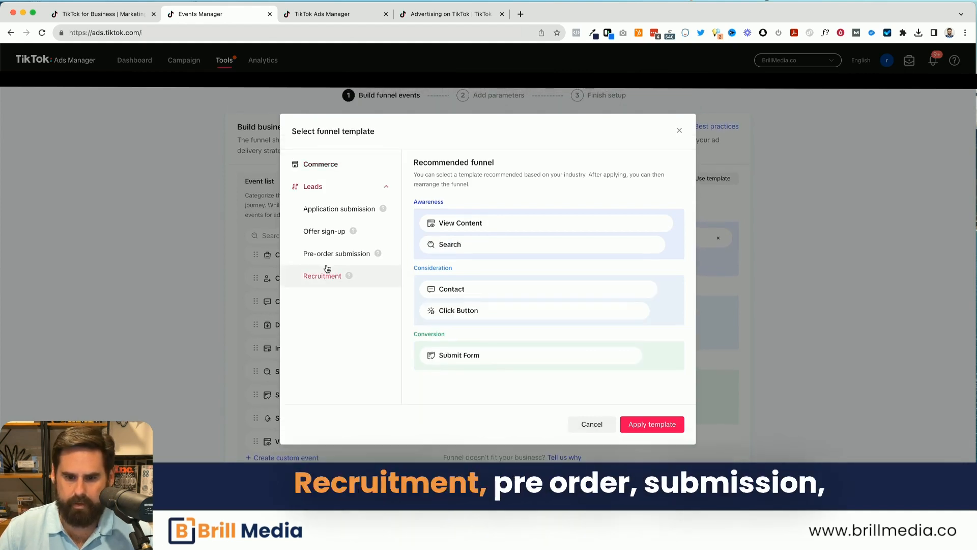
pyautogui.click(327, 255)
pyautogui.click(327, 206)
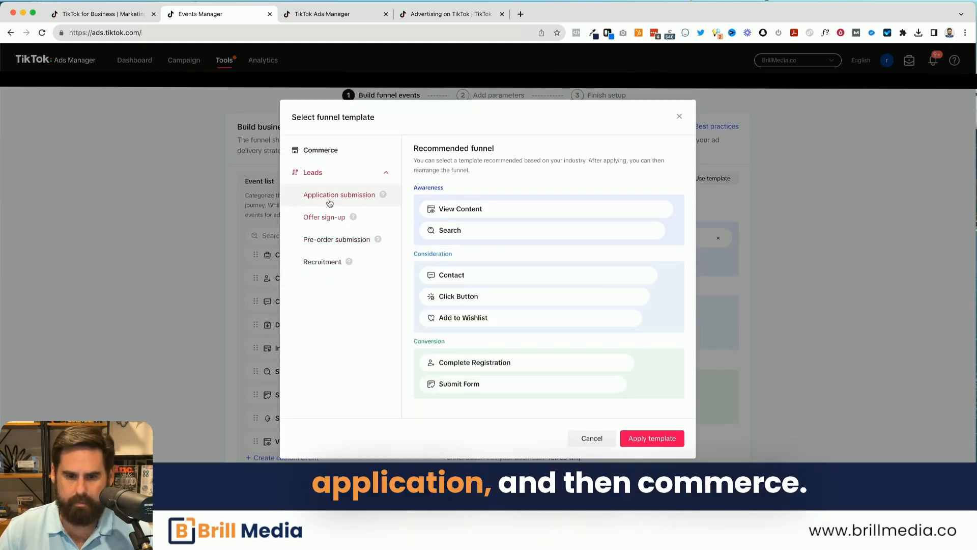
pyautogui.click(324, 151)
pyautogui.scroll(-2, 626, 232)
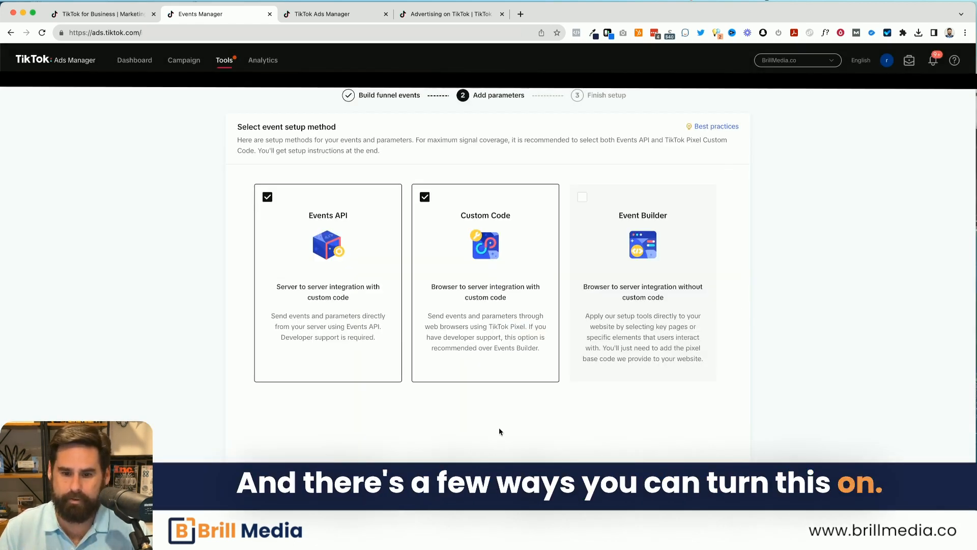
# Step: Copy the pixel code from the Custom Code setup instructions and review the pixel's advanced settings
pyautogui.doubleClick(629, 287)
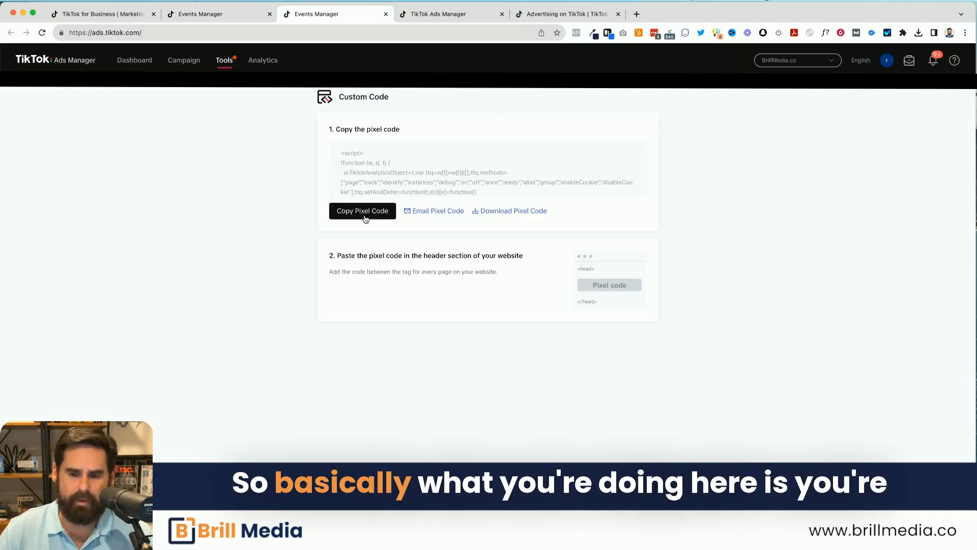
pyautogui.click(368, 214)
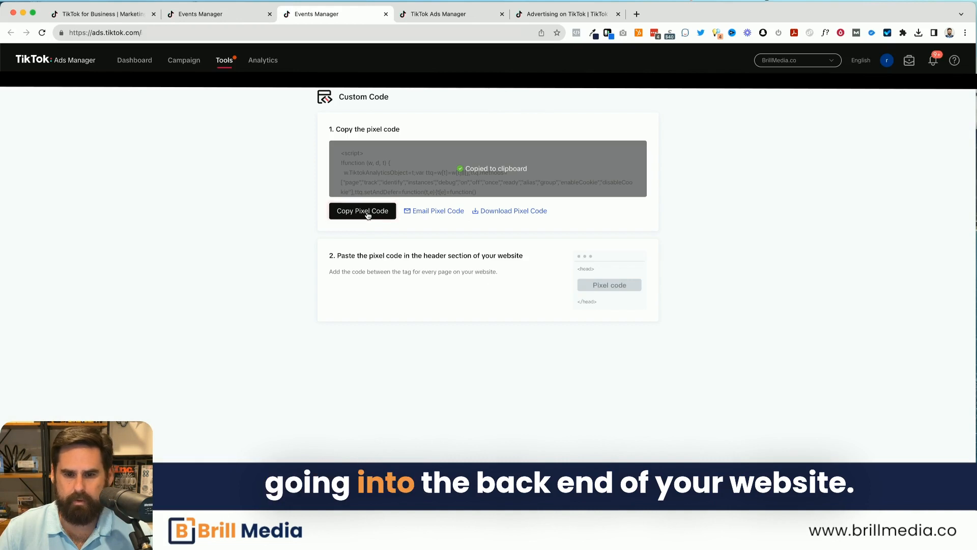
pyautogui.click(368, 215)
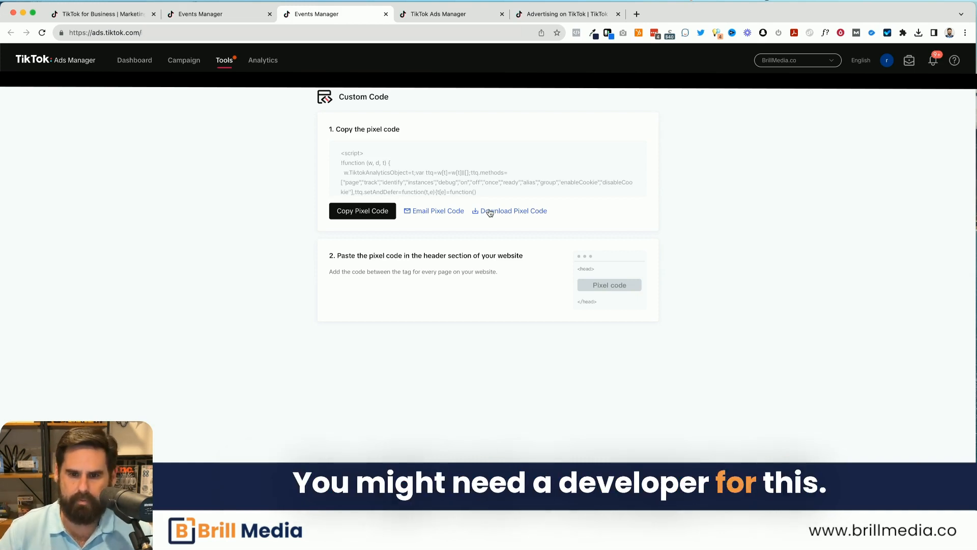
pyautogui.press('super+w')
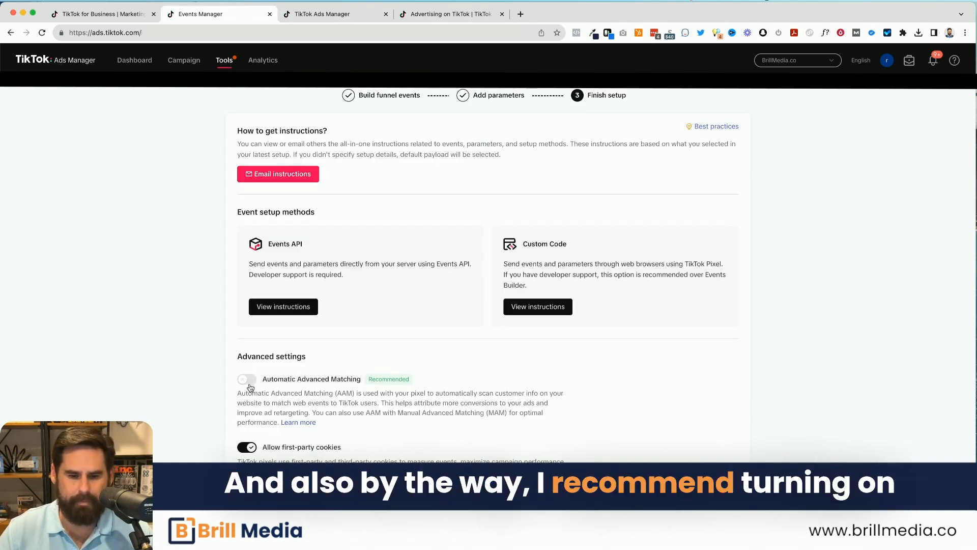
pyautogui.scroll(-3, 509, 407)
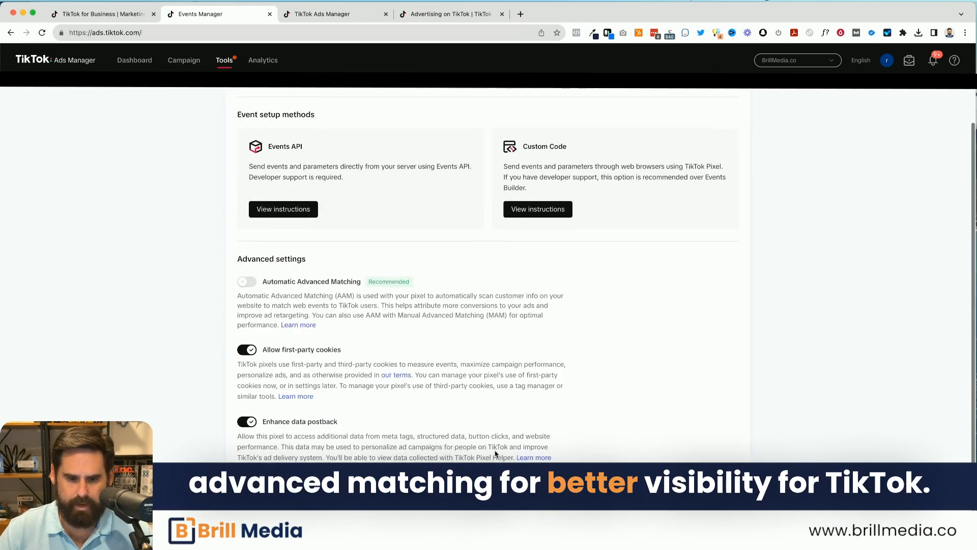
pyautogui.scroll(3, 535, 331)
# Step: Set up a new web pixel through partner setup with Google Tag Manager (TikTok pixel) as the partner
pyautogui.click(540, 307)
pyautogui.moveTo(227, 65)
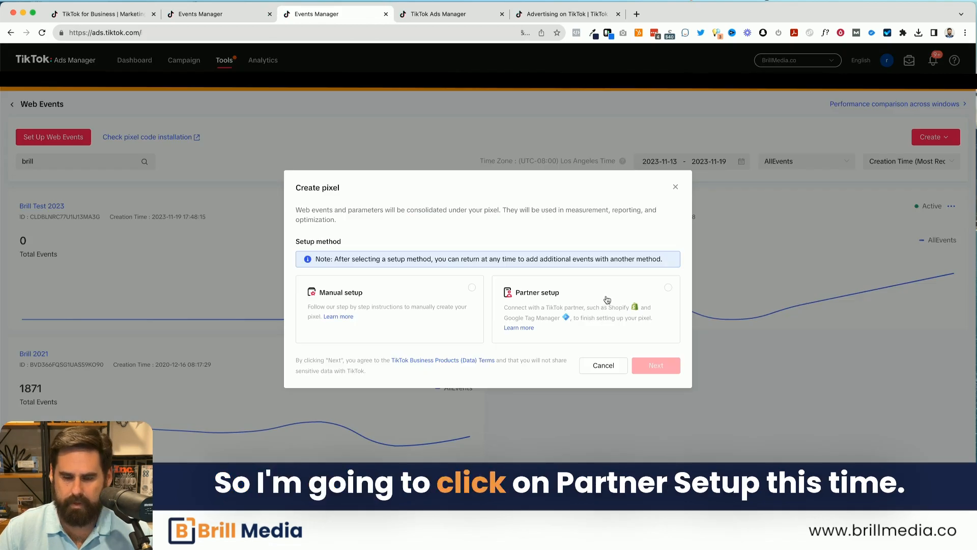
pyautogui.click(606, 298)
pyautogui.click(655, 365)
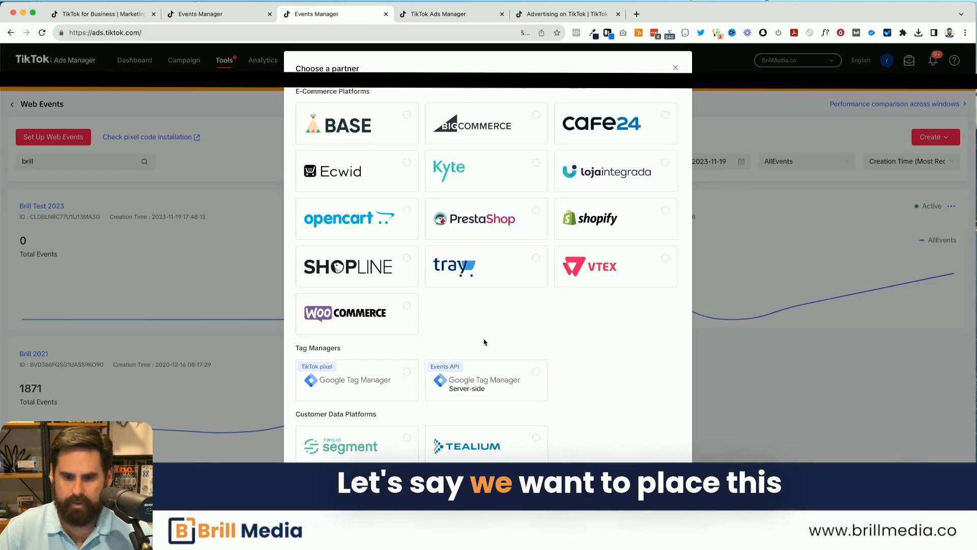
pyautogui.click(382, 379)
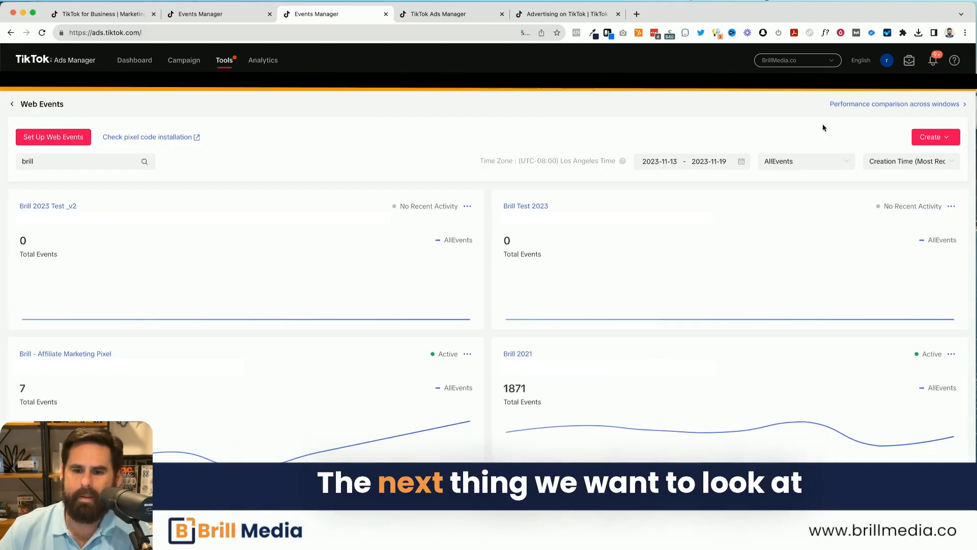
pyautogui.click(947, 136)
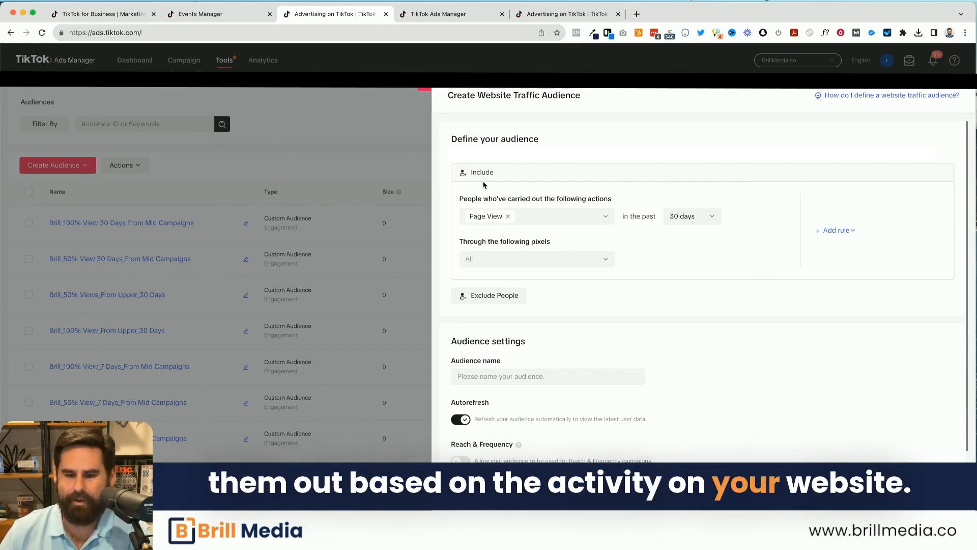
# Step: Define the website traffic audience as people who carried out Submit Form in the past 180 days
pyautogui.click(510, 218)
pyautogui.scroll(-5, 517, 257)
pyautogui.click(505, 259)
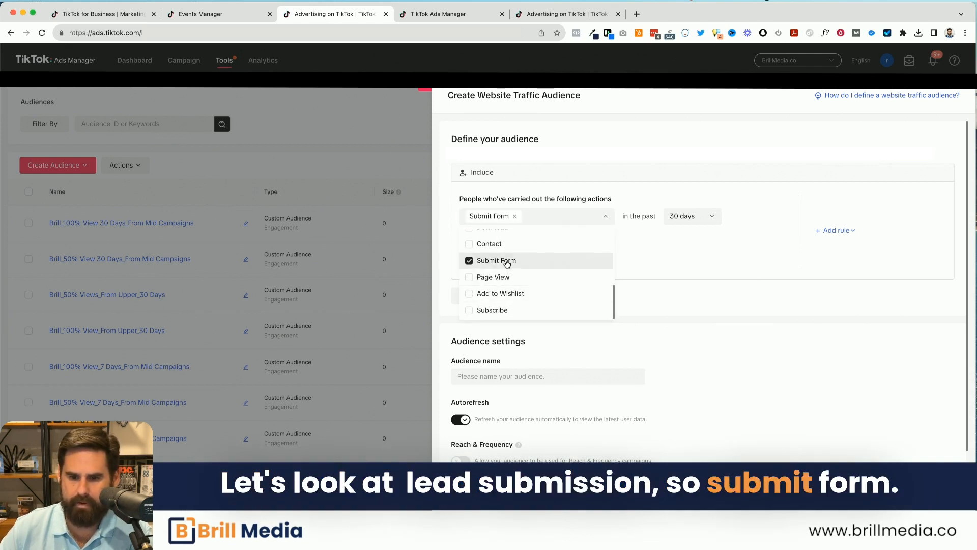
pyautogui.click(703, 215)
pyautogui.scroll(-1, 697, 278)
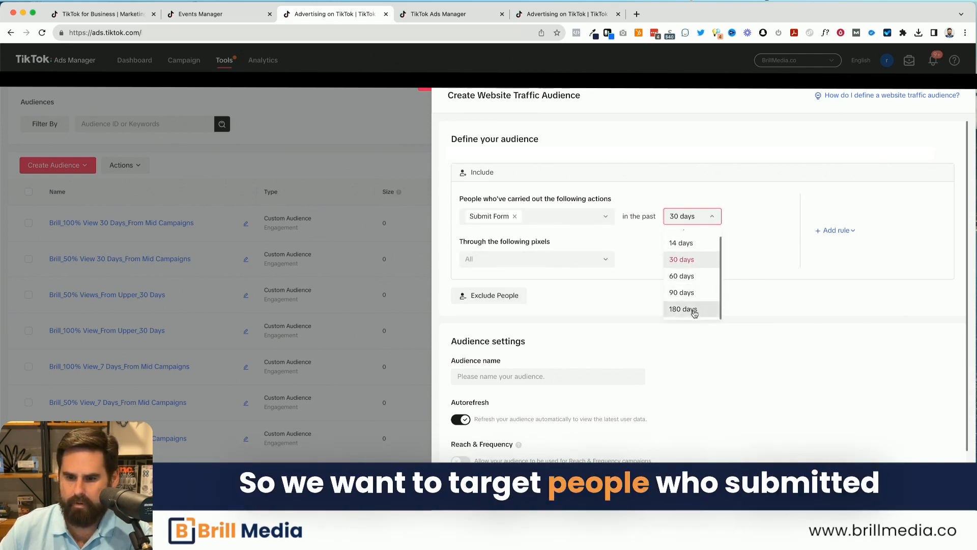
pyautogui.click(695, 310)
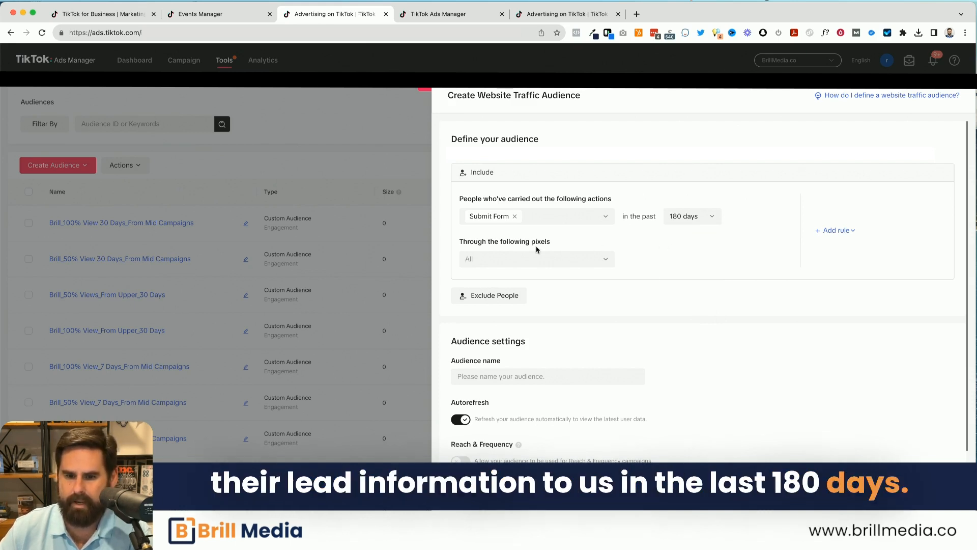
# Step: Limit the website traffic audience to the Brill 2021 pixel
pyautogui.click(509, 259)
pyautogui.click(504, 277)
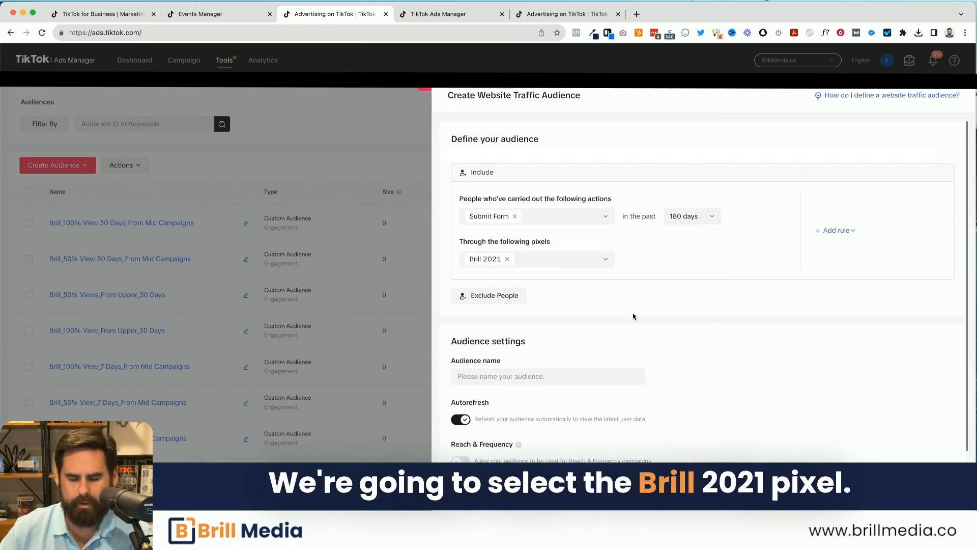
pyautogui.scroll(-1, 634, 317)
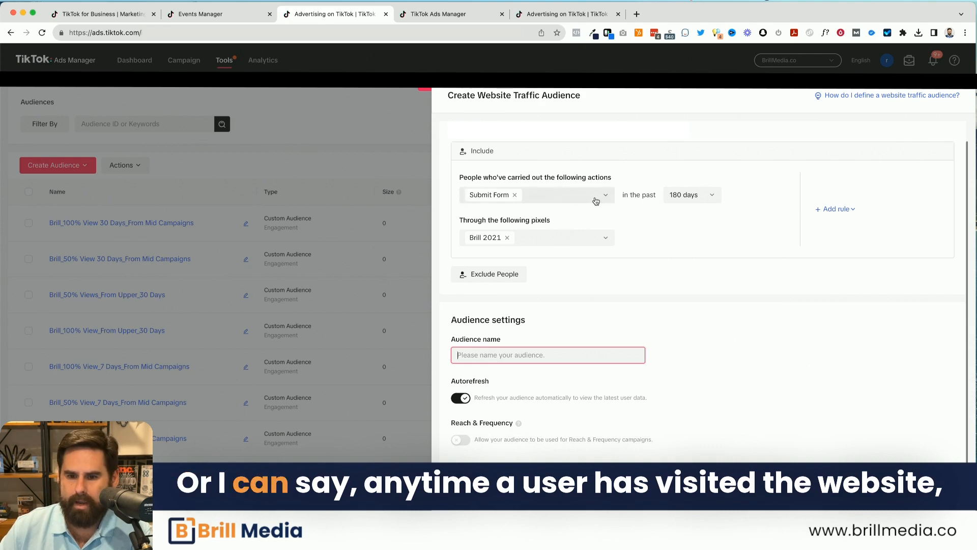
# Step: Change the website traffic audience to Page View in the past 30 days, and leave the audience form without creating it
pyautogui.click(591, 199)
pyautogui.scroll(-3, 577, 267)
pyautogui.scroll(1, 525, 264)
pyautogui.scroll(3, 504, 232)
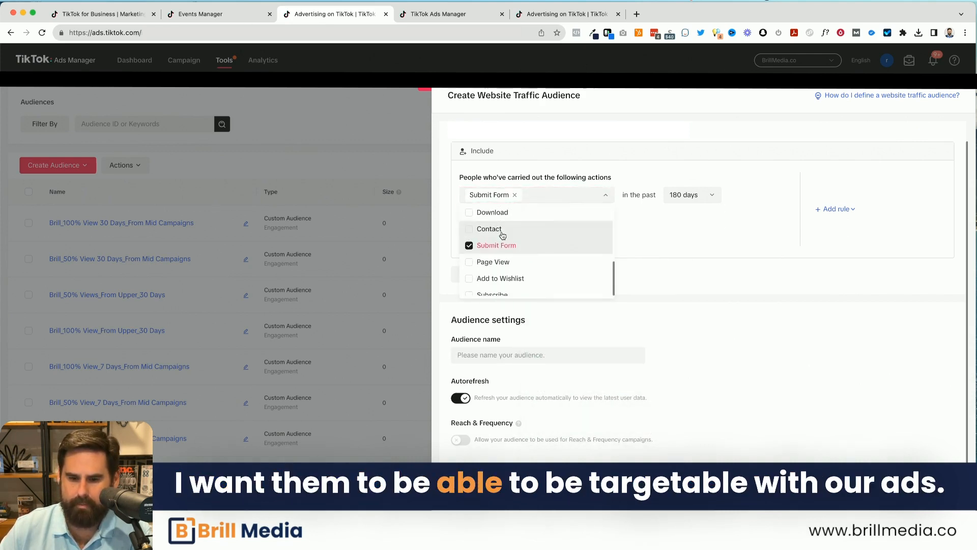
pyautogui.click(468, 246)
pyautogui.click(468, 262)
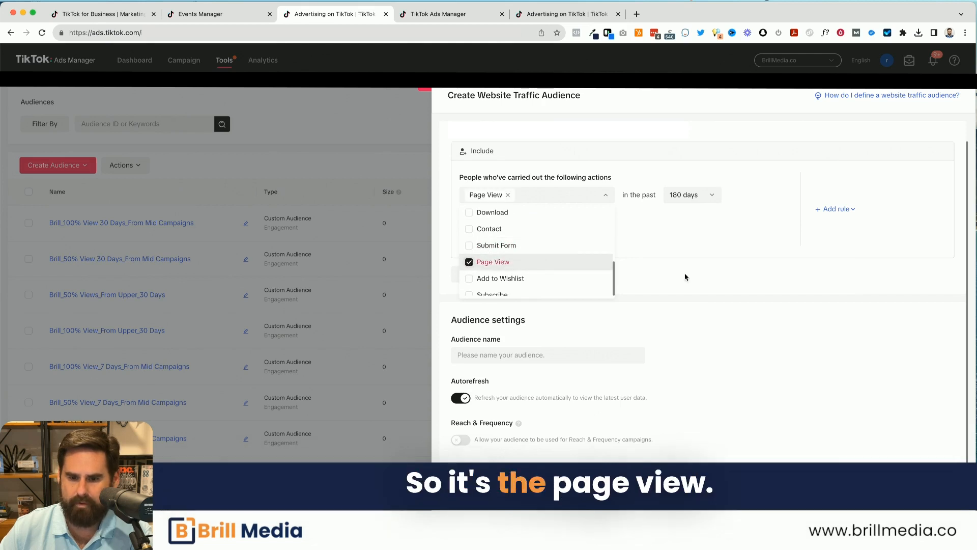
pyautogui.click(712, 279)
pyautogui.click(707, 195)
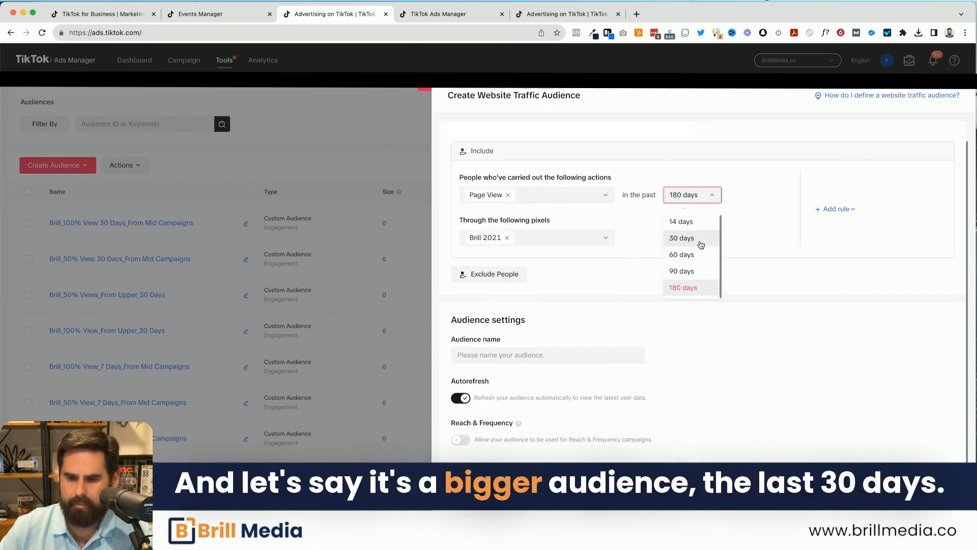
pyautogui.click(700, 238)
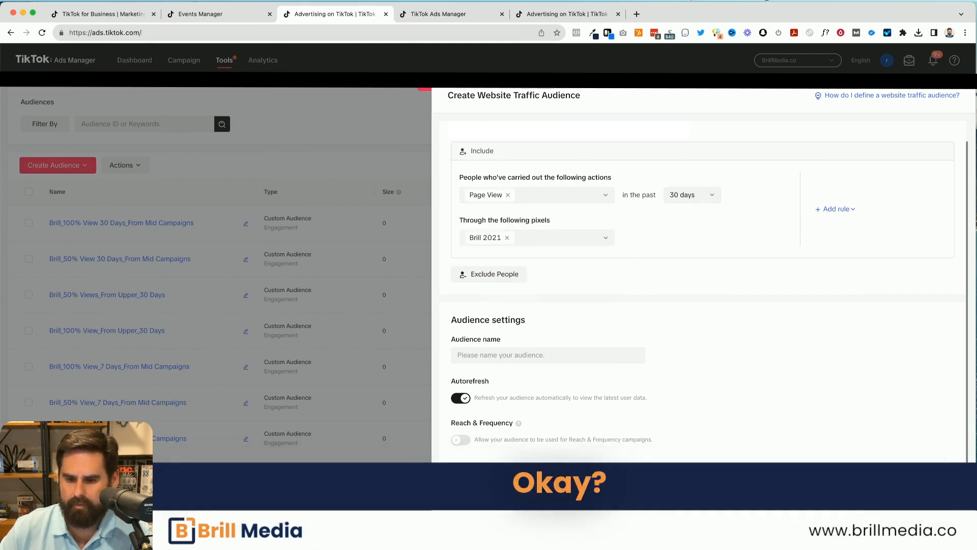
pyautogui.click(147, 300)
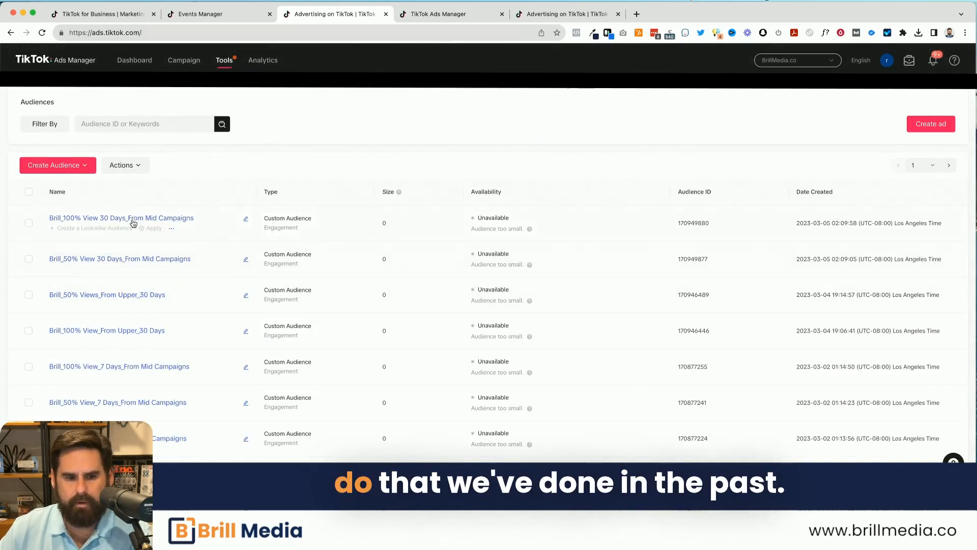
# Step: Review the details of the existing Mid Campaigns video-view audiences, 100% View 30 Days and 2 Sec View 7 Days
pyautogui.click(165, 223)
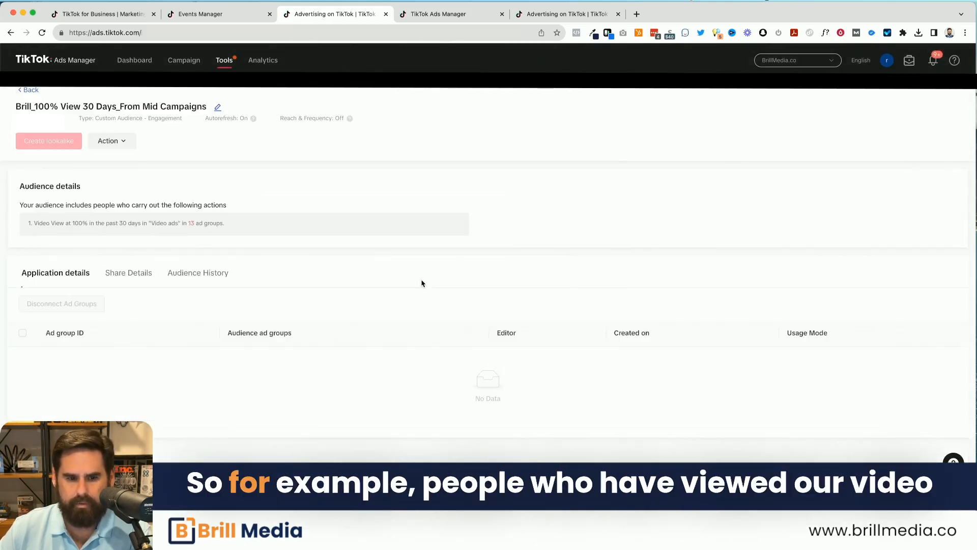
pyautogui.moveTo(15, 106); pyautogui.dragTo(146, 104)
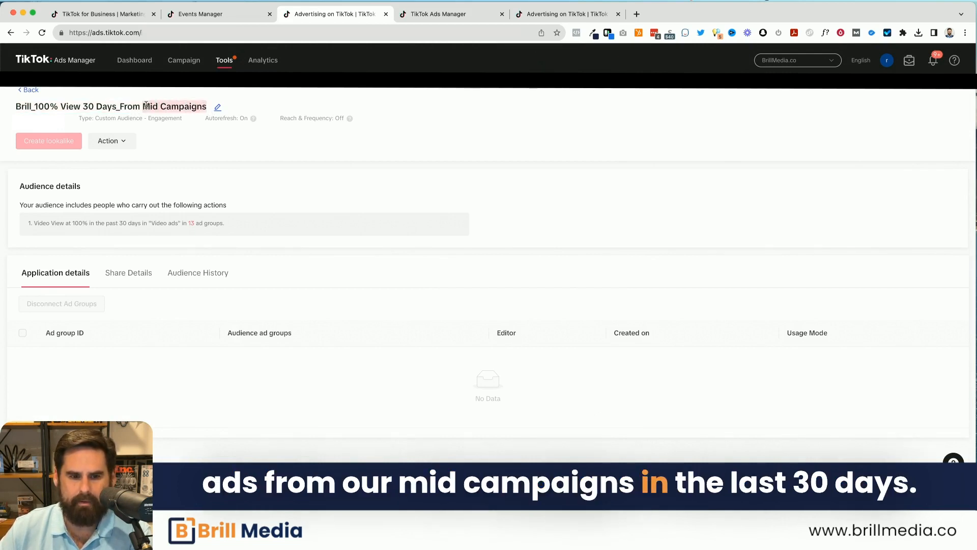
pyautogui.click(70, 116)
pyautogui.moveTo(110, 114); pyautogui.dragTo(168, 113)
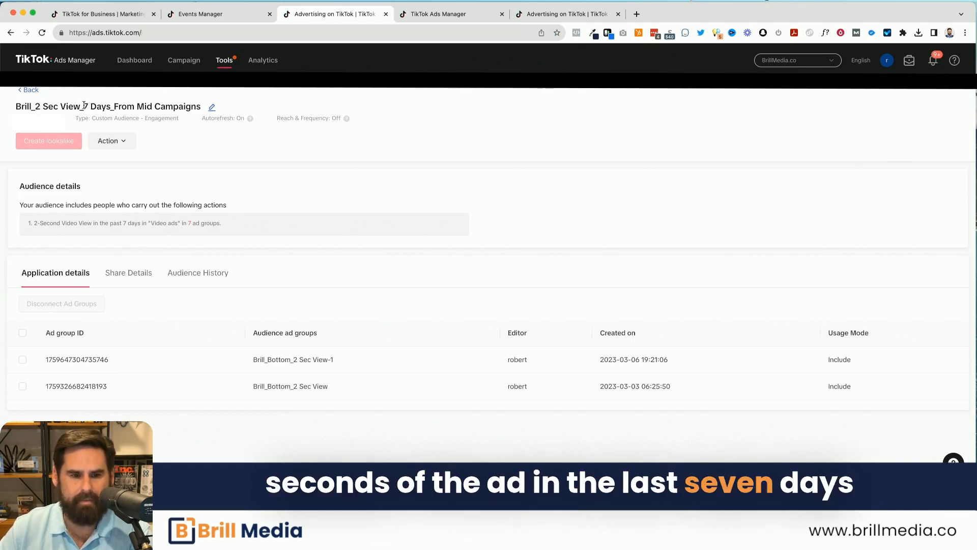
pyautogui.click(31, 90)
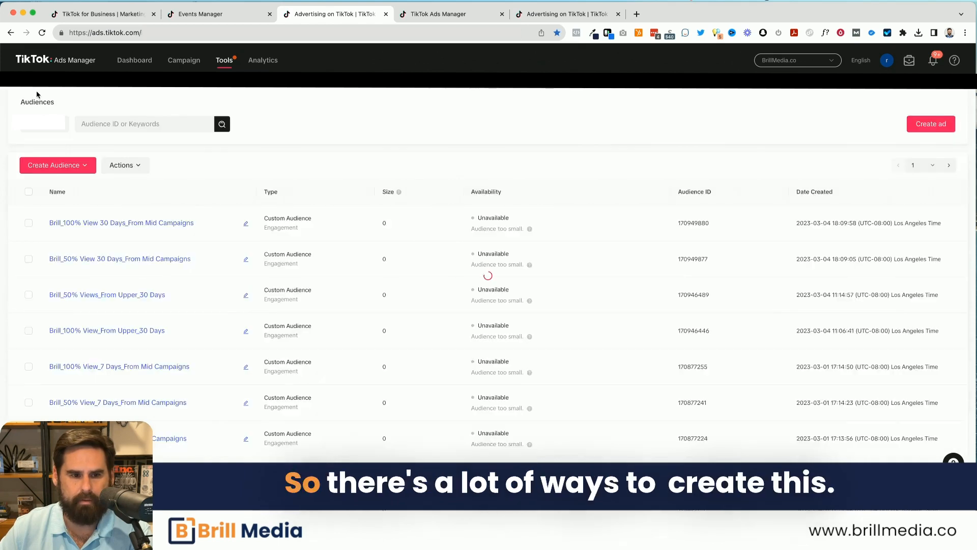
# Step: Start a new engagement custom audience based on the ad group Brill_Bottom_Social Media KWs - Classic Form
pyautogui.click(55, 165)
pyautogui.click(79, 183)
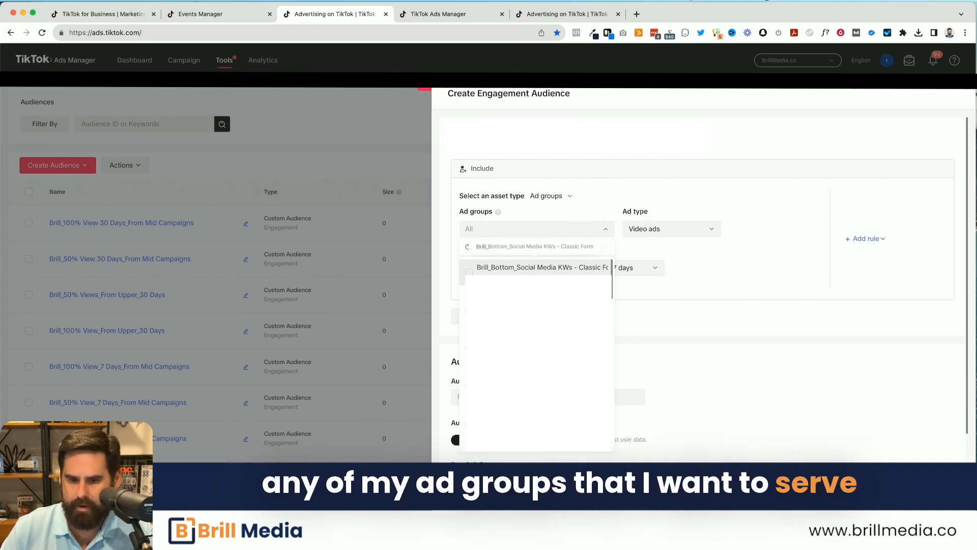
pyautogui.click(534, 268)
pyautogui.click(757, 299)
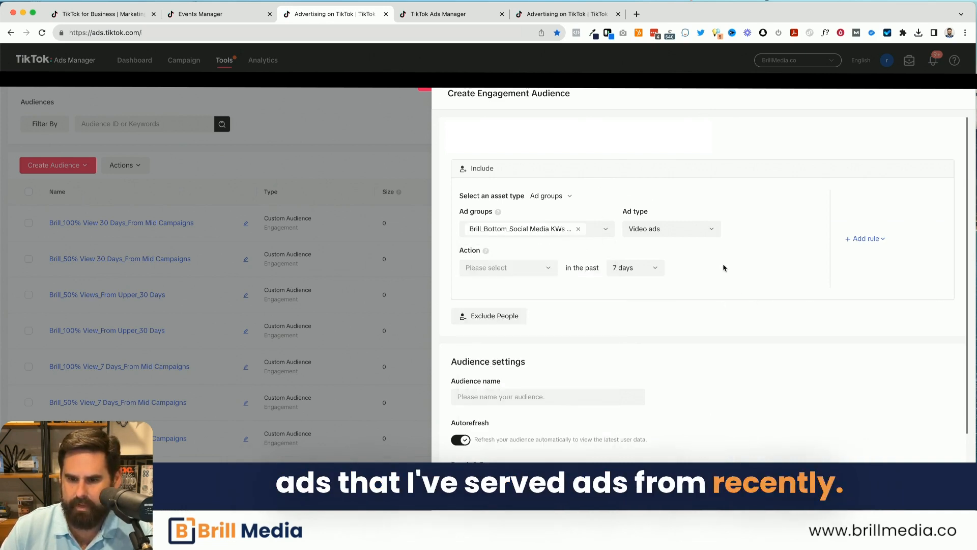
# Step: Set the engagement audience's action to Video View at 50%
pyautogui.click(525, 275)
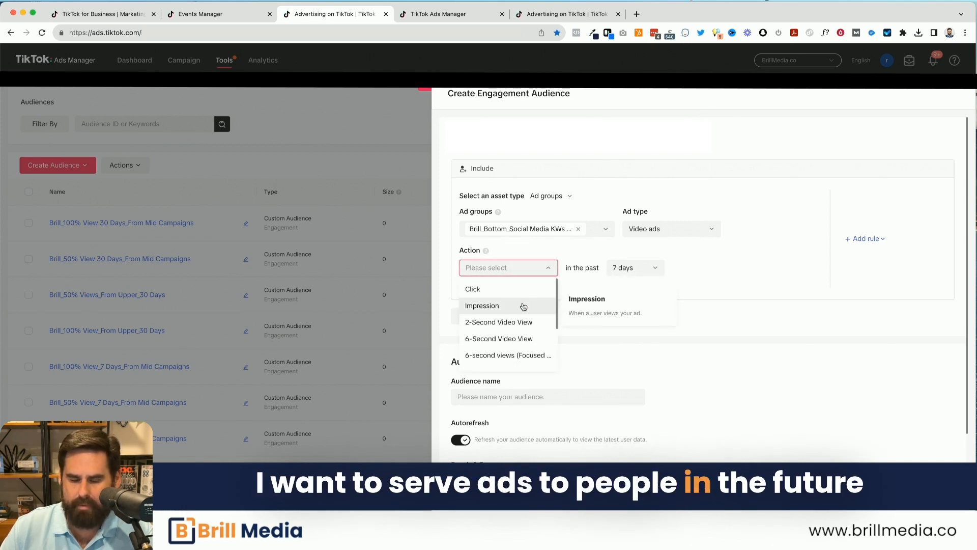
pyautogui.scroll(-1, 527, 340)
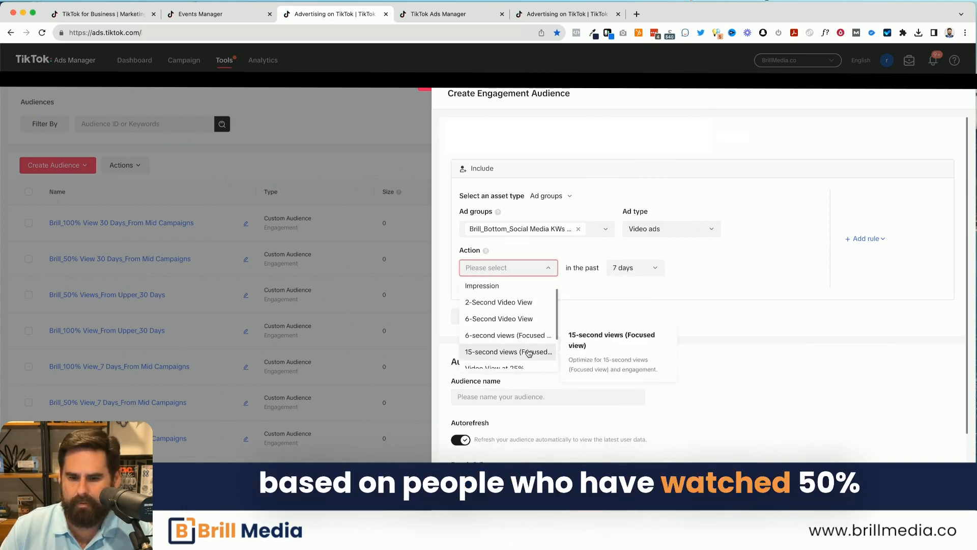
pyautogui.scroll(-2, 529, 350)
pyautogui.click(528, 351)
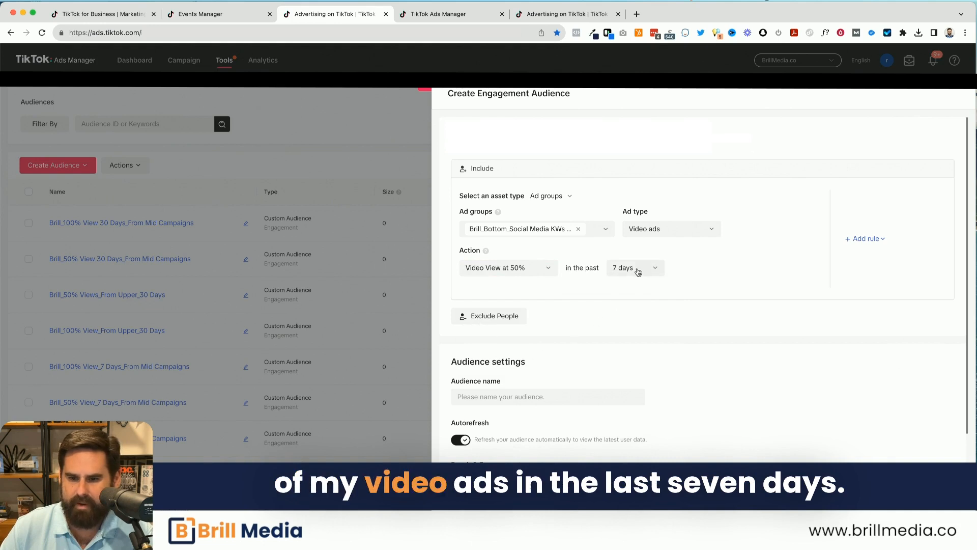
pyautogui.scroll(-1, 642, 358)
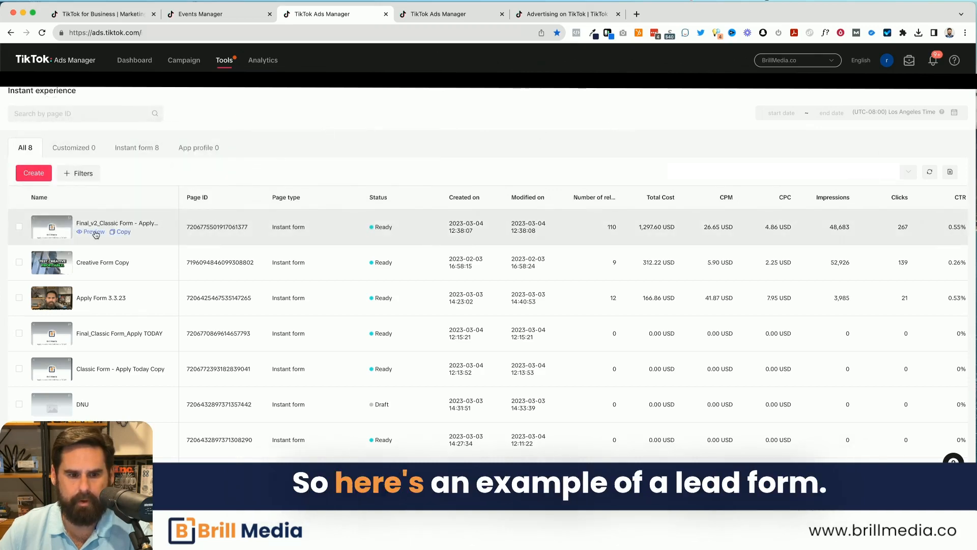
# Step: Preview all four pages of the Final_v2_Classic Form - Apply Today lead form, from contact details to the thank-you page
pyautogui.click(95, 232)
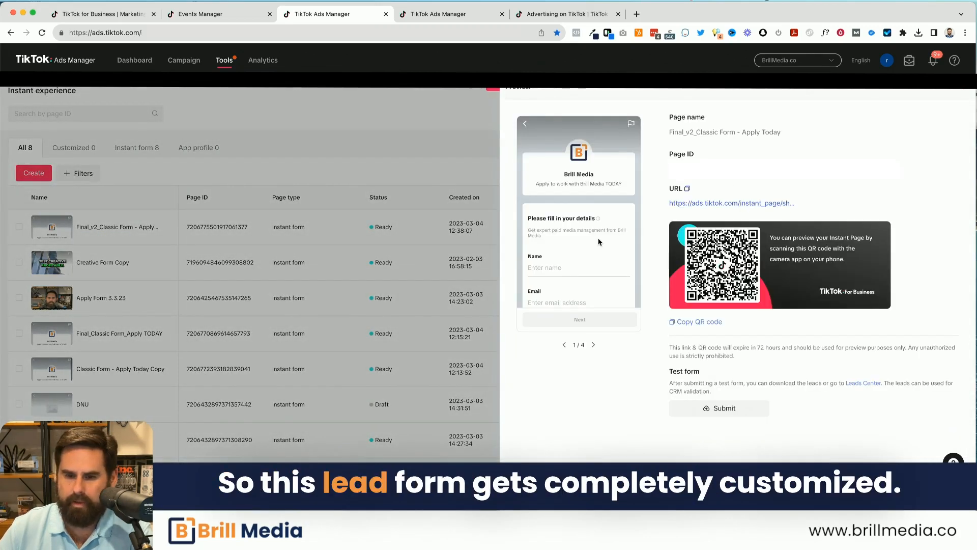
pyautogui.scroll(-2, 565, 234)
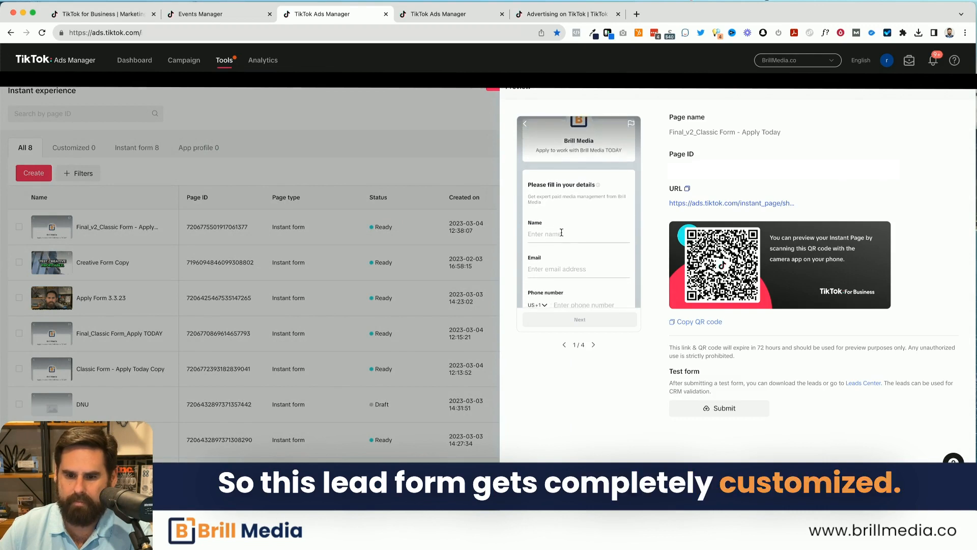
pyautogui.scroll(-2, 552, 270)
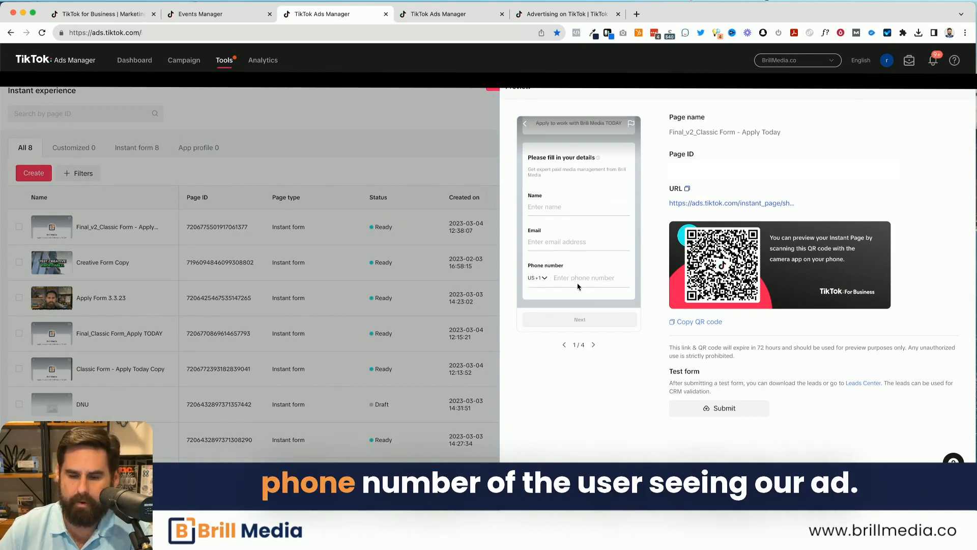
pyautogui.scroll(4, 604, 275)
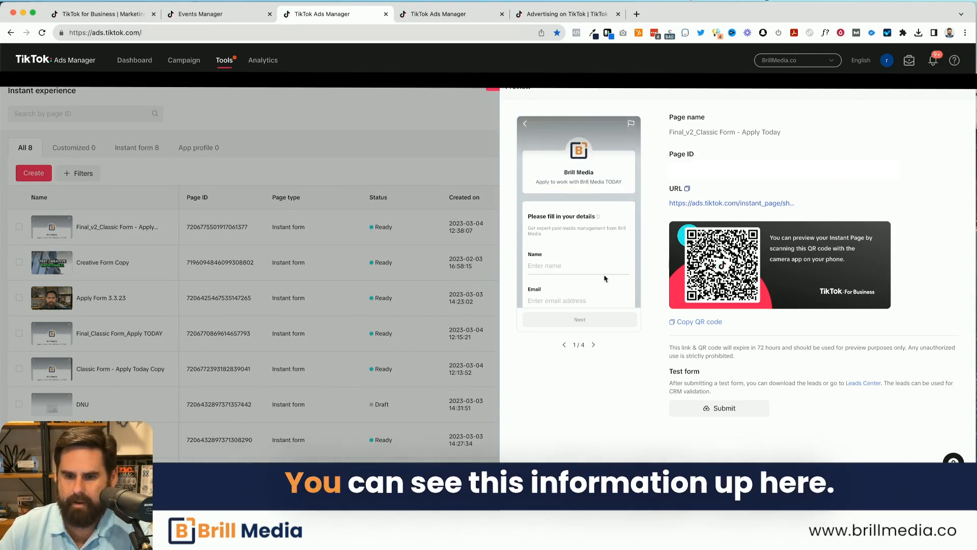
pyautogui.click(593, 345)
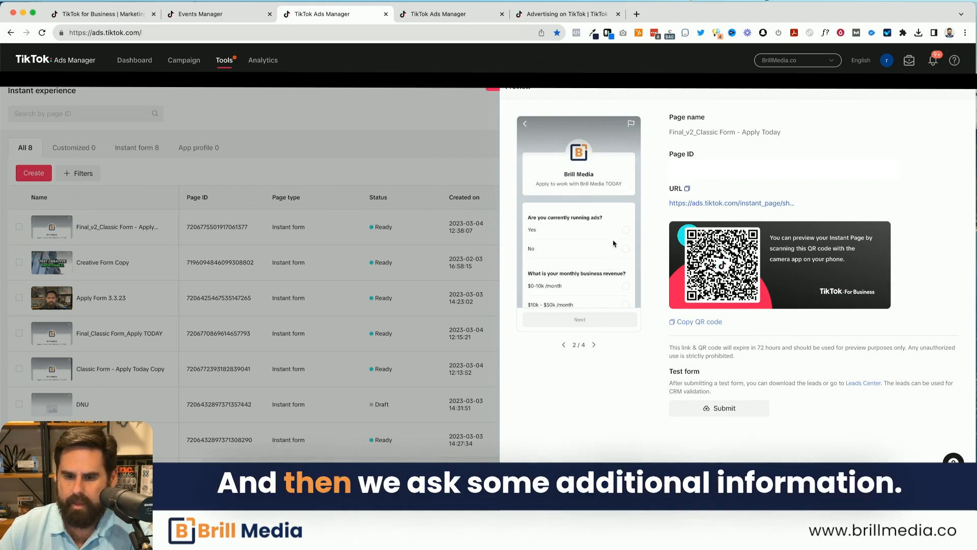
pyautogui.scroll(-4, 613, 244)
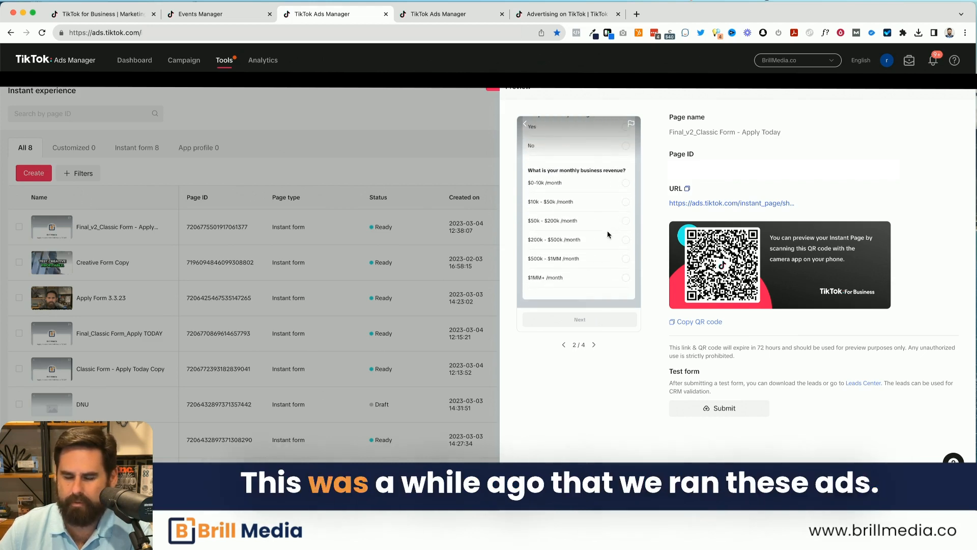
pyautogui.click(594, 346)
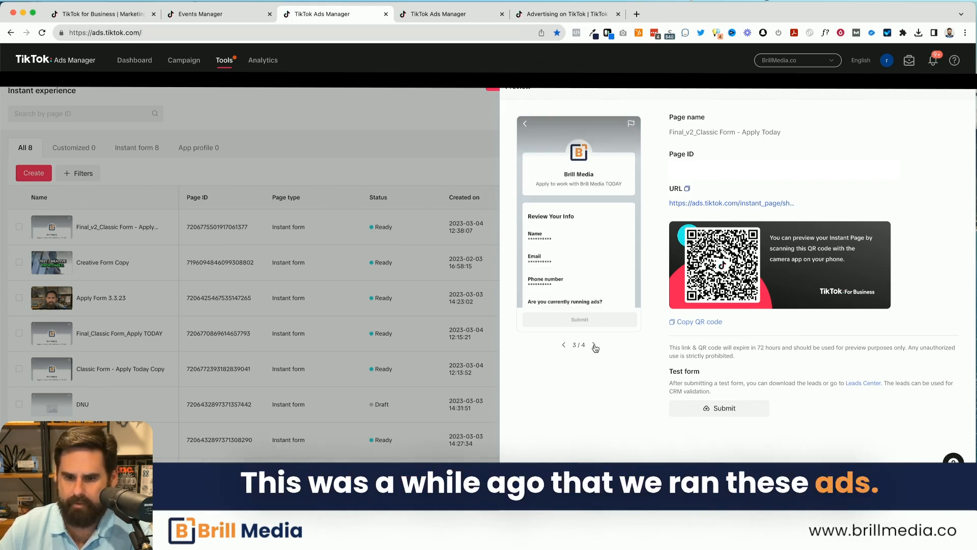
pyautogui.scroll(-5, 602, 270)
pyautogui.click(593, 345)
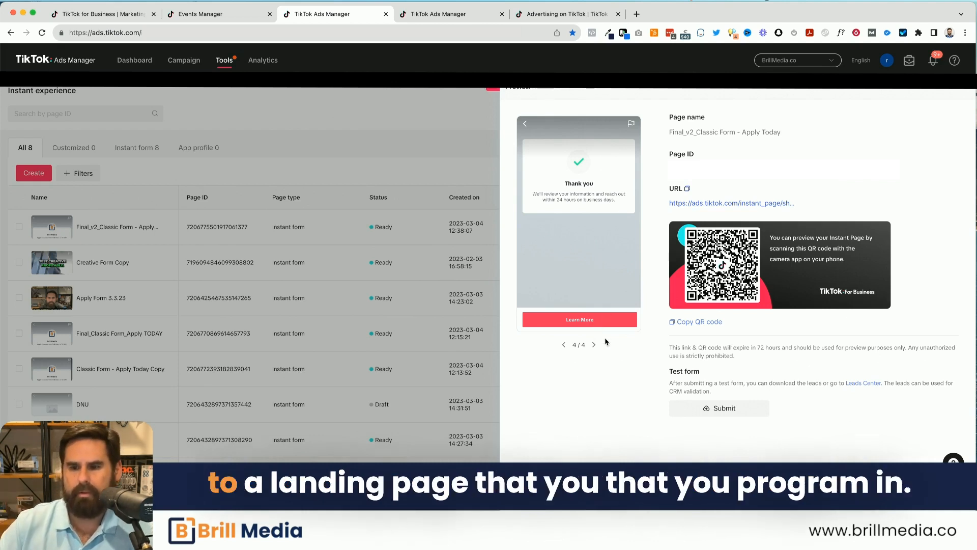
pyautogui.click(493, 108)
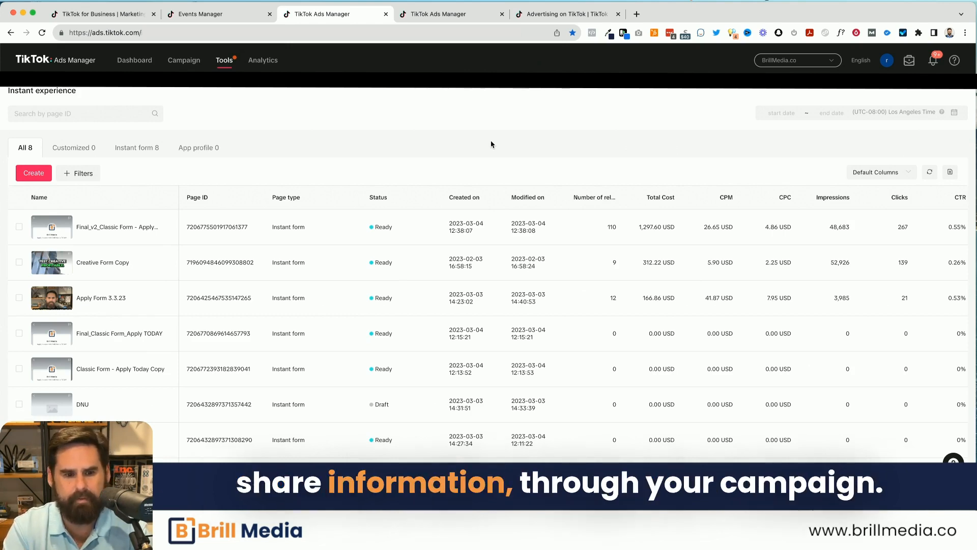
# Step: Start a new instant form using the Classic form template
pyautogui.click(34, 173)
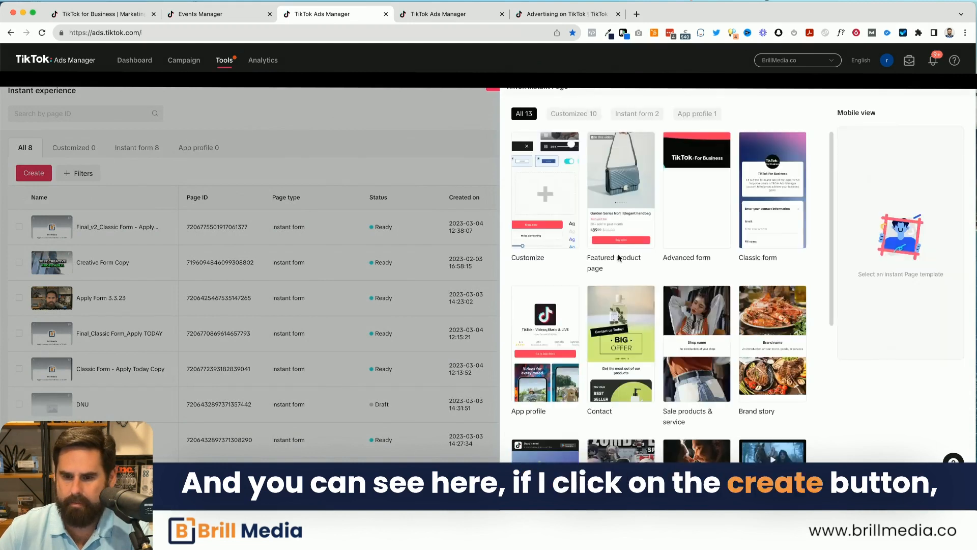
pyautogui.click(626, 115)
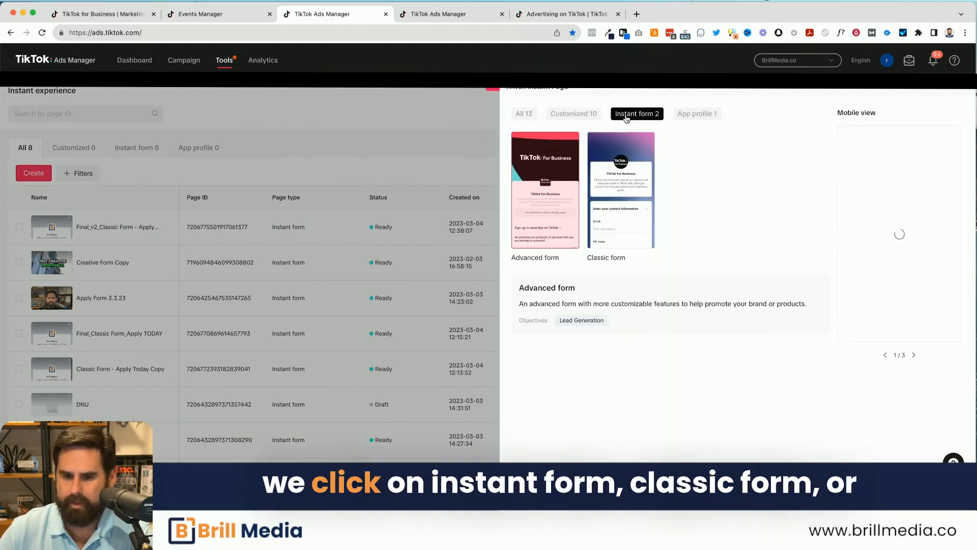
pyautogui.click(628, 213)
pyautogui.click(552, 217)
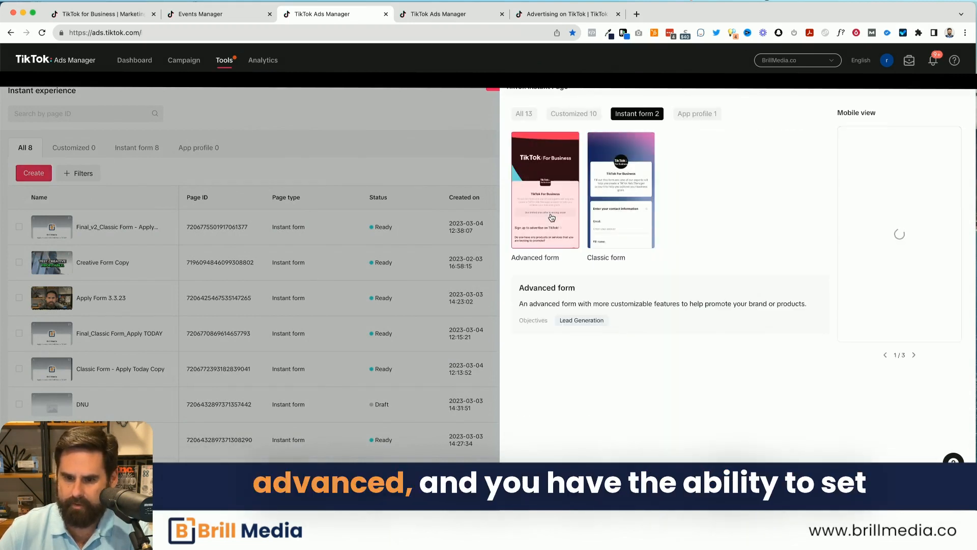
pyautogui.click(623, 204)
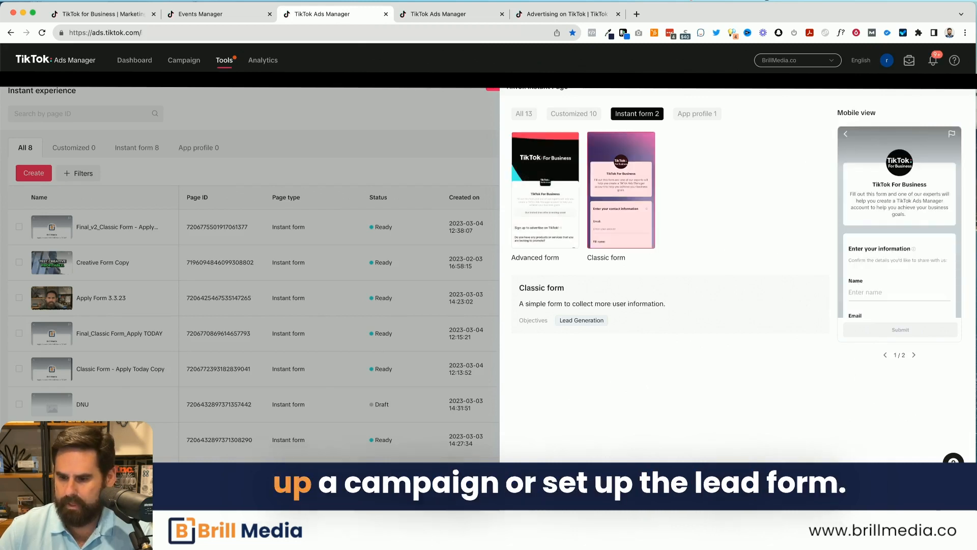
pyautogui.click(942, 514)
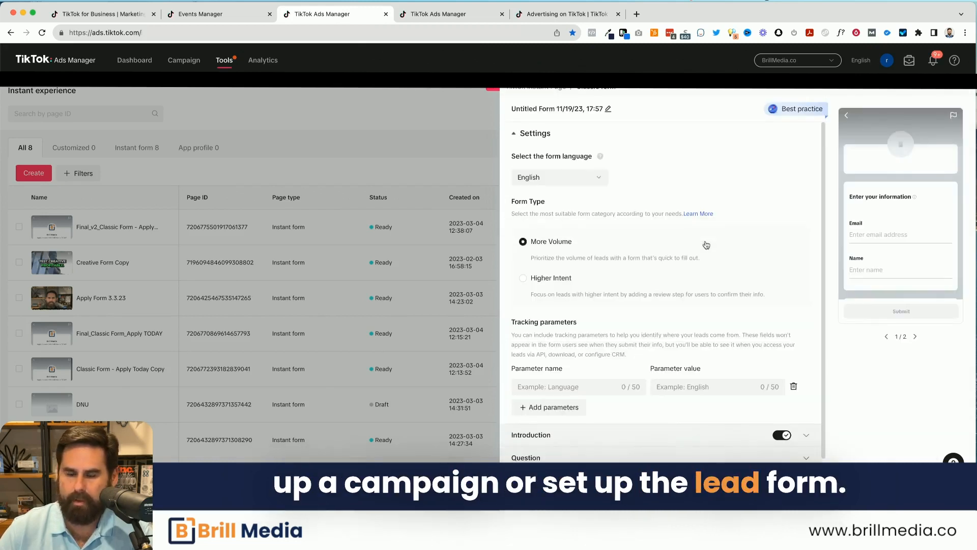
# Step: Set the new lead form's type to Higher Intent
pyautogui.scroll(-1, 706, 245)
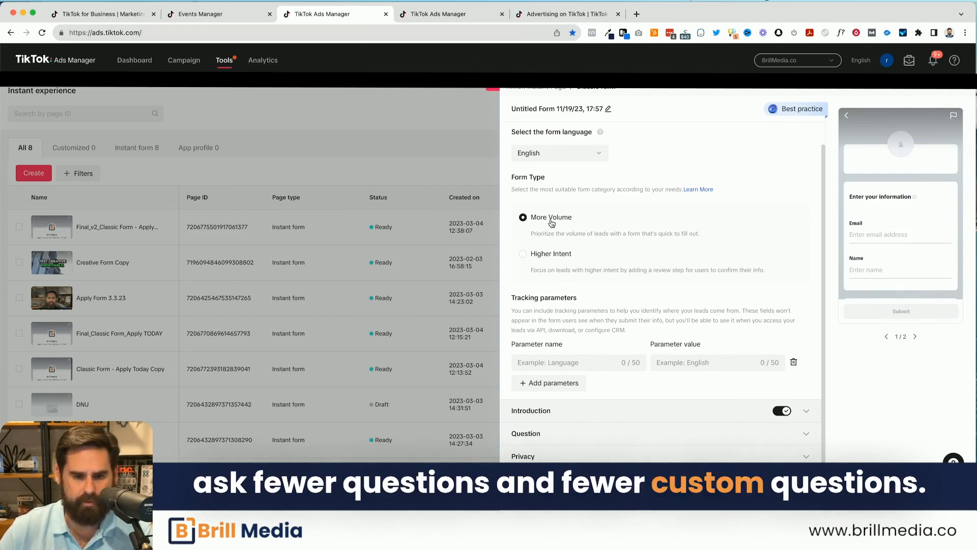
pyautogui.click(548, 255)
pyautogui.scroll(-1, 548, 258)
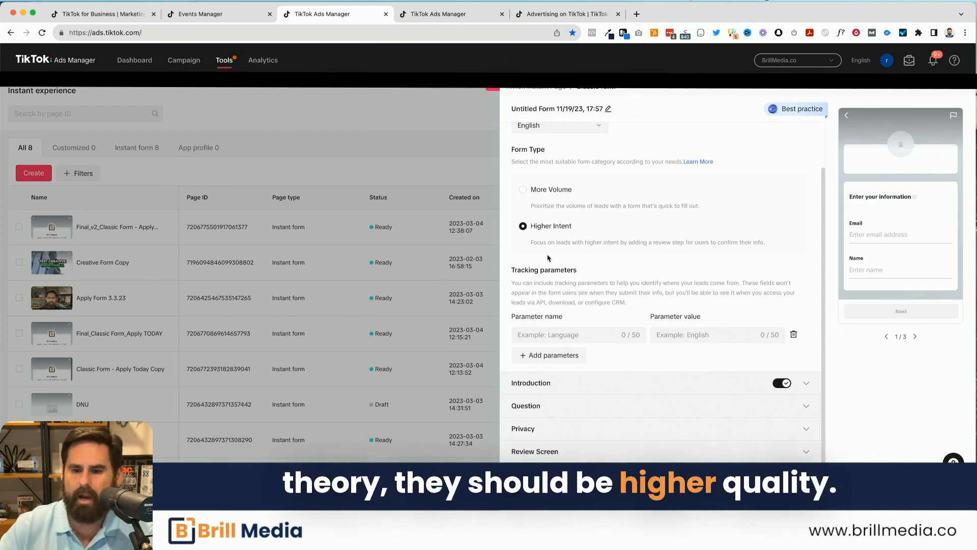
# Step: Examine the form's Introduction and Question sections, including the user, contact and work information fields that can be requested
pyautogui.click(560, 383)
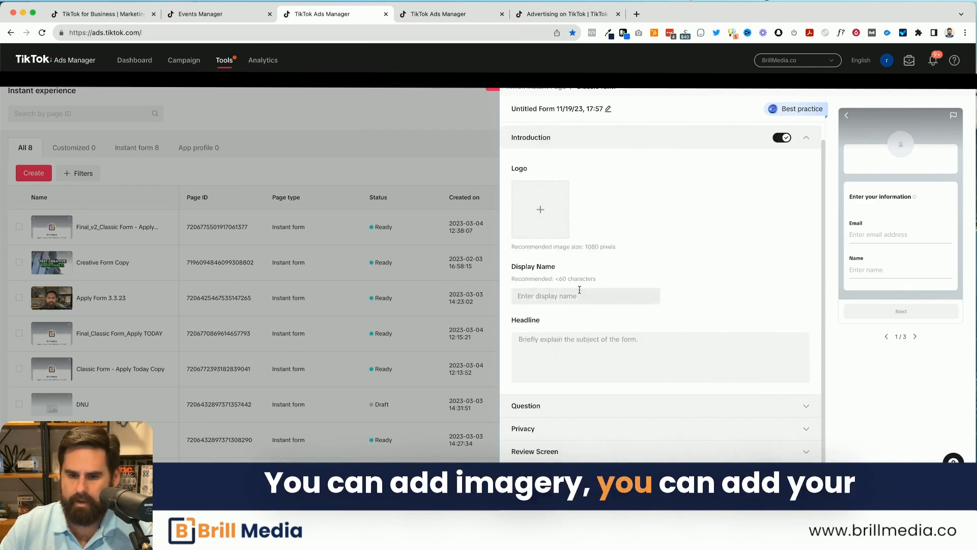
pyautogui.click(564, 406)
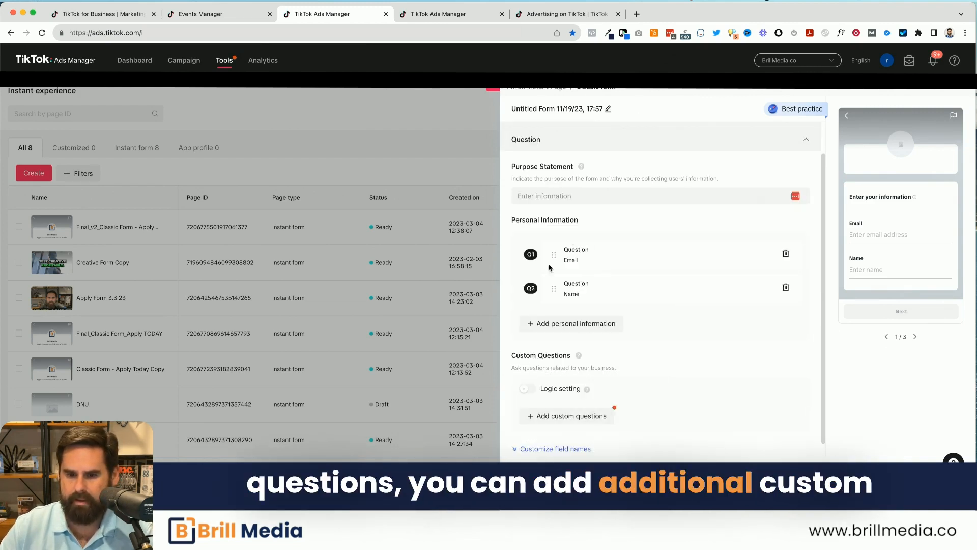
pyautogui.click(560, 325)
pyautogui.click(529, 359)
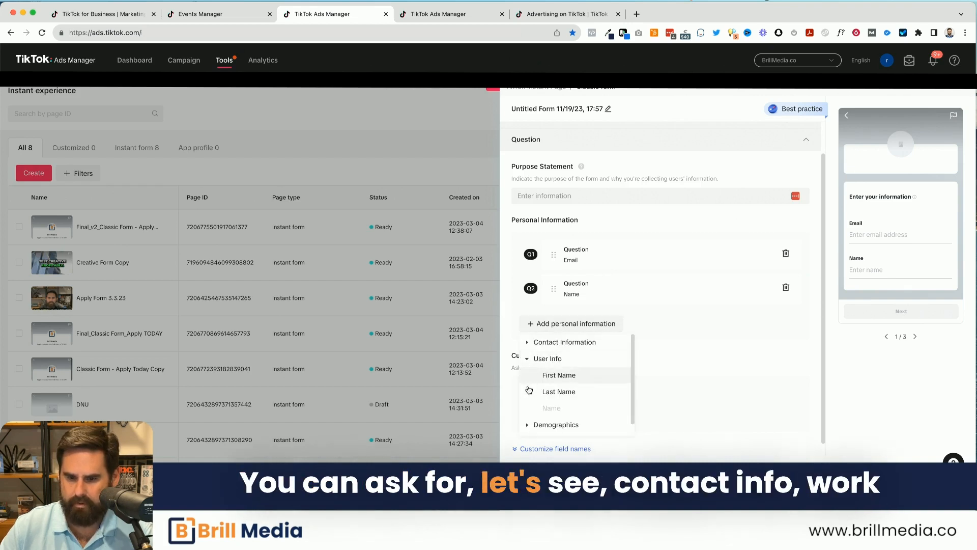
pyautogui.click(528, 343)
pyautogui.scroll(-3, 559, 379)
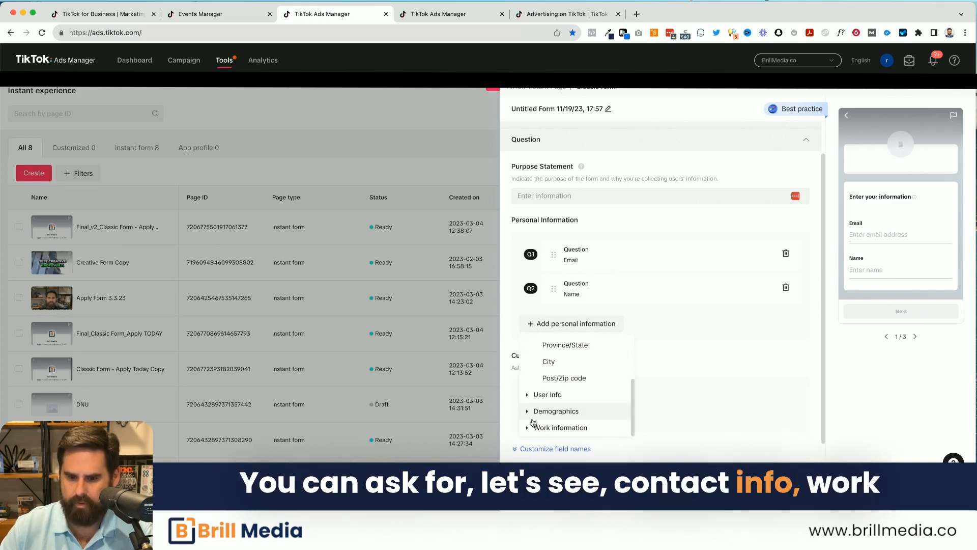
pyautogui.click(528, 428)
# Step: Review the form's custom disclaimer and privacy policy fields, and discard the unsaved form
pyautogui.click(696, 420)
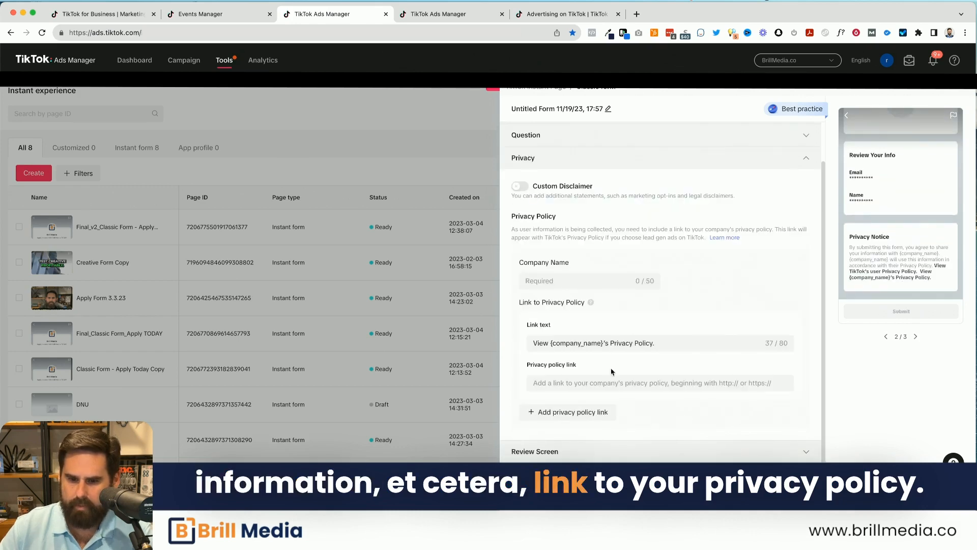
pyautogui.scroll(1, 622, 334)
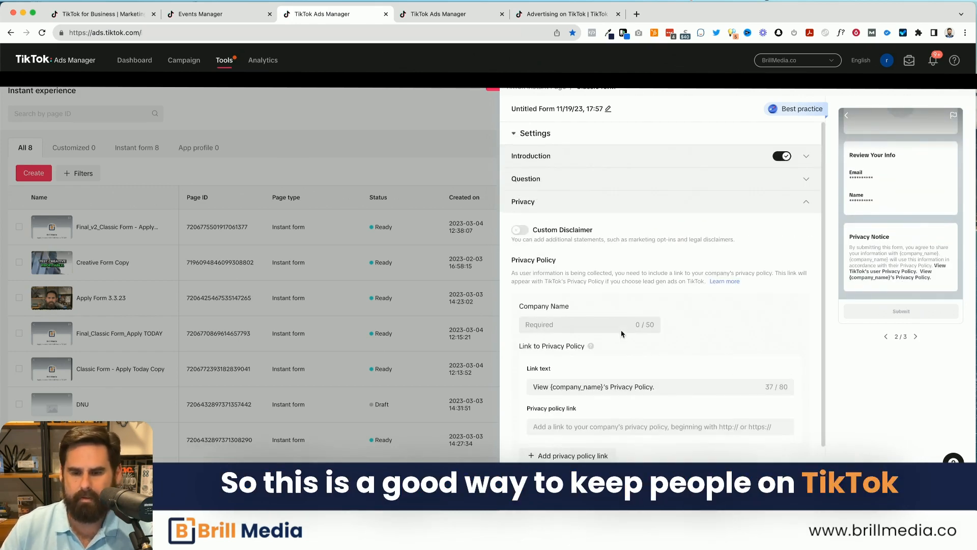
pyautogui.click(493, 83)
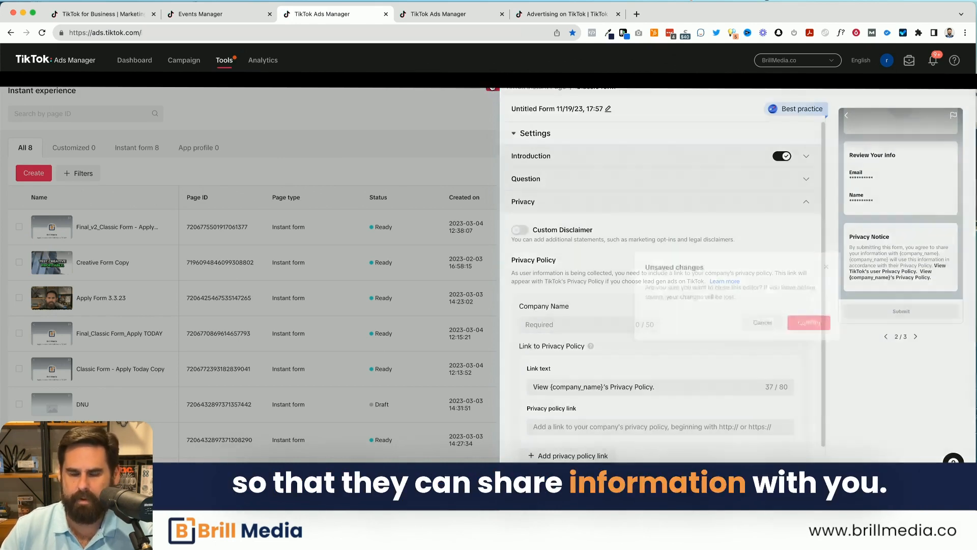
pyautogui.click(818, 326)
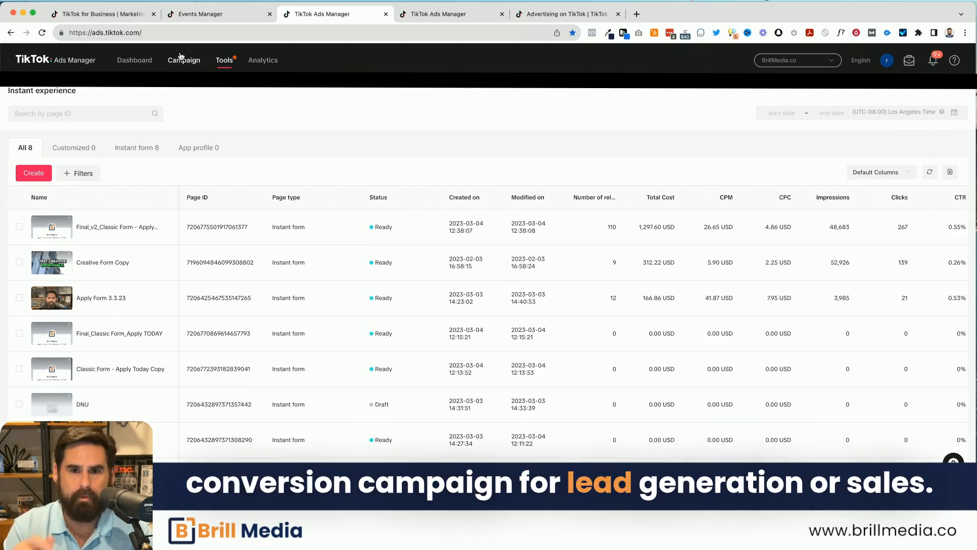
# Step: Set up a lead generation ad group, comparing Website with Instant Form as optimization location, and continue to the ad with Instant Form
pyautogui.click(182, 60)
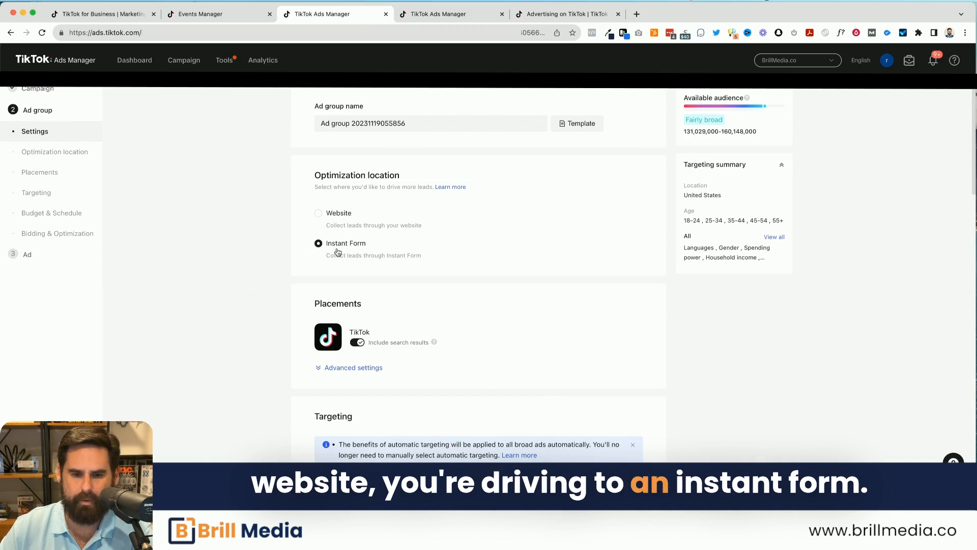
pyautogui.click(323, 214)
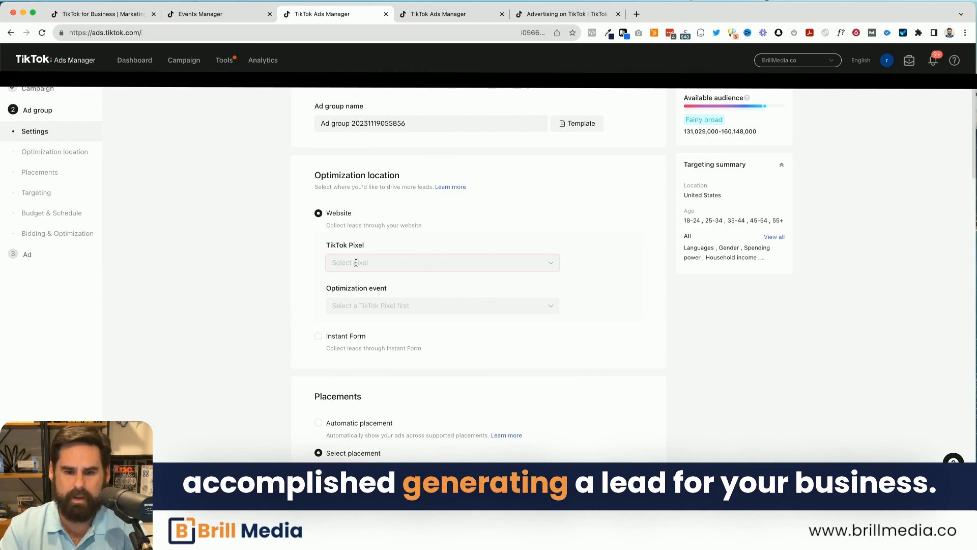
pyautogui.scroll(-15, 357, 285)
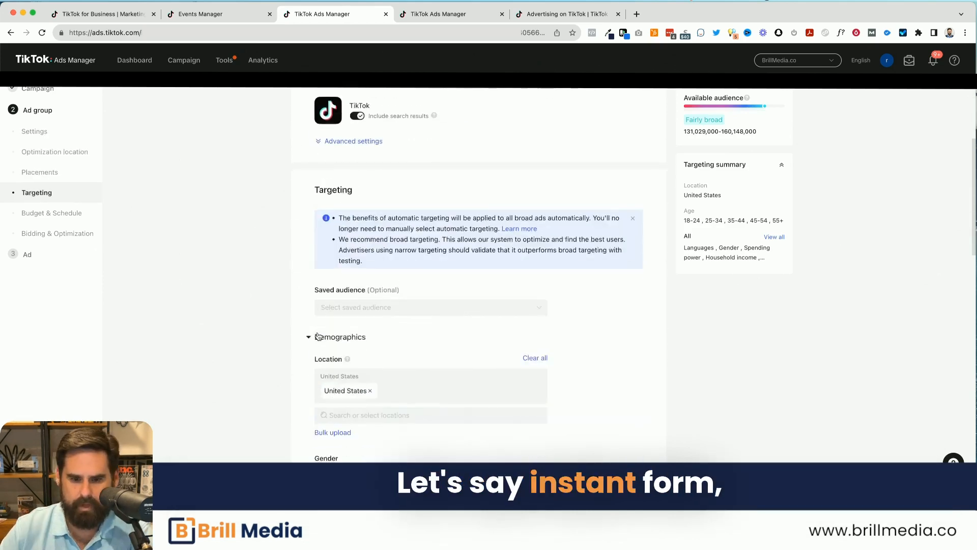
pyautogui.scroll(-10, 387, 344)
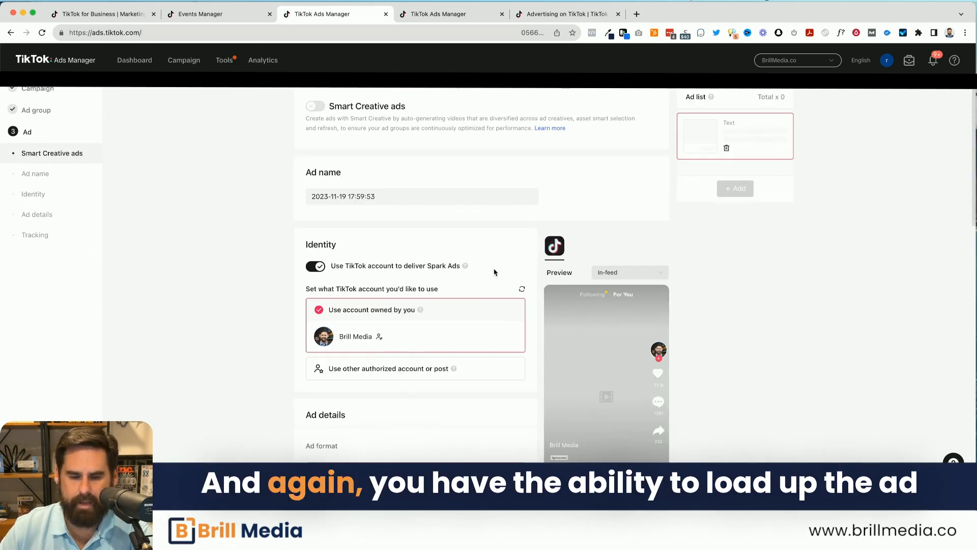
# Step: Review the Instant Form ad's format, creative, call-to-action, destination and tracking settings, and exit the ad setup
pyautogui.scroll(-5, 493, 272)
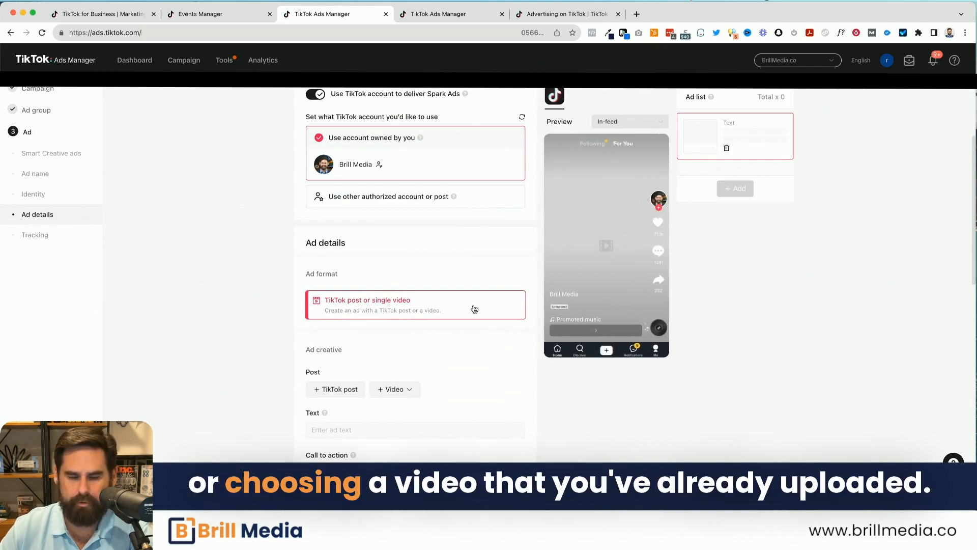
pyautogui.scroll(-3, 474, 309)
pyautogui.scroll(-3, 475, 309)
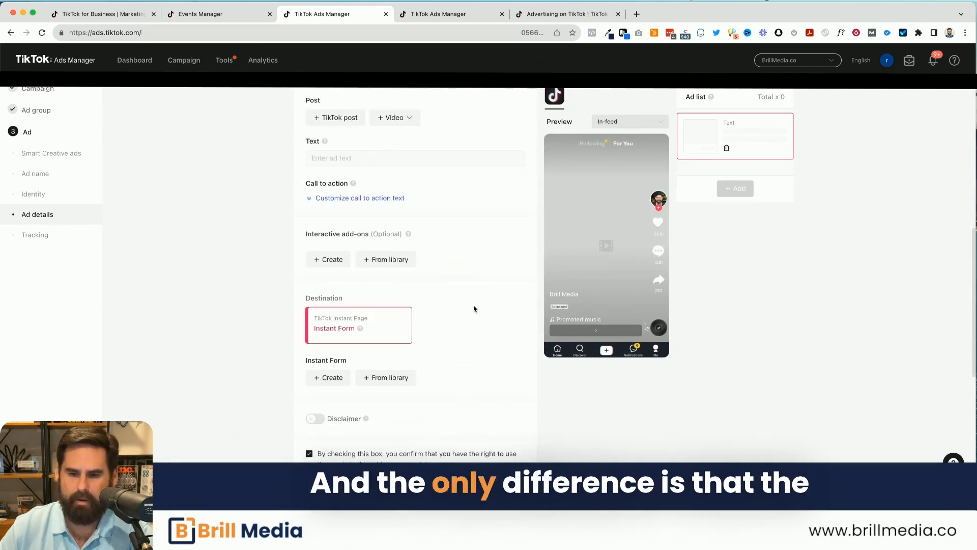
pyautogui.scroll(-3, 392, 384)
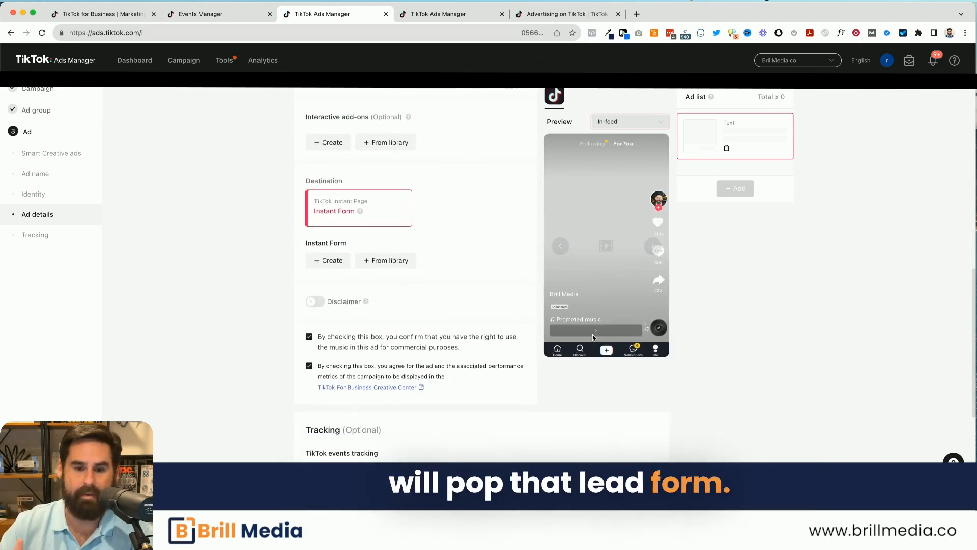
pyautogui.scroll(-6, 487, 442)
pyautogui.click(310, 503)
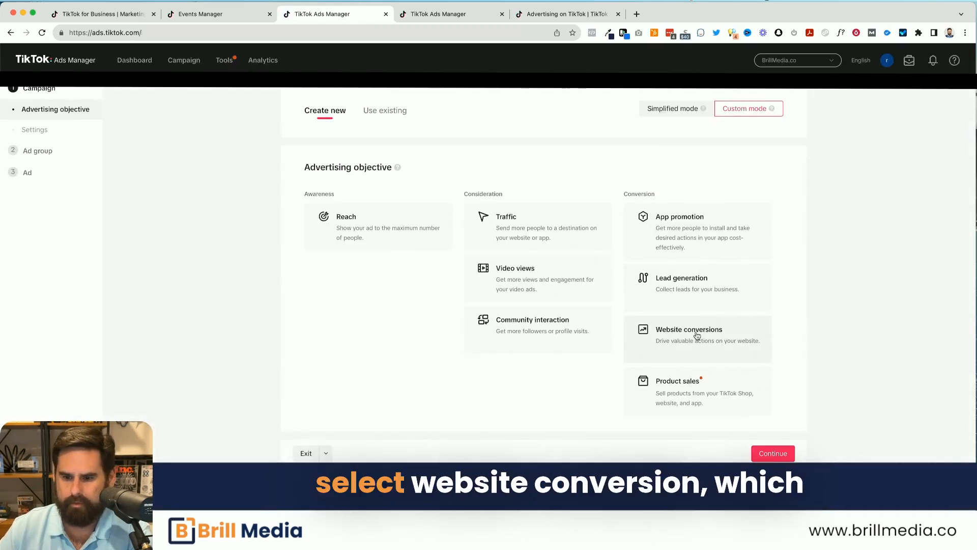
# Step: Choose Website conversions as the new campaign's advertising objective and continue to the ad group settings
pyautogui.click(698, 341)
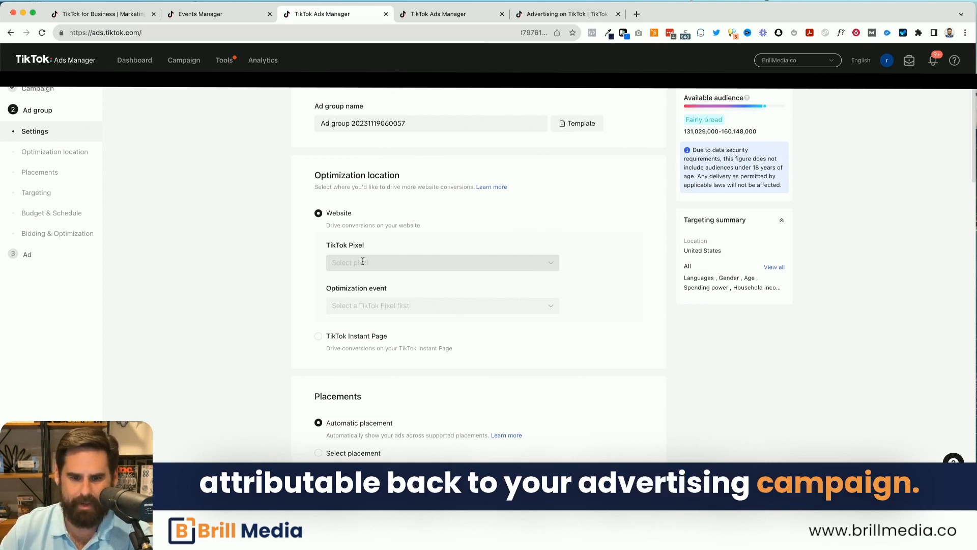
pyautogui.scroll(-5, 513, 293)
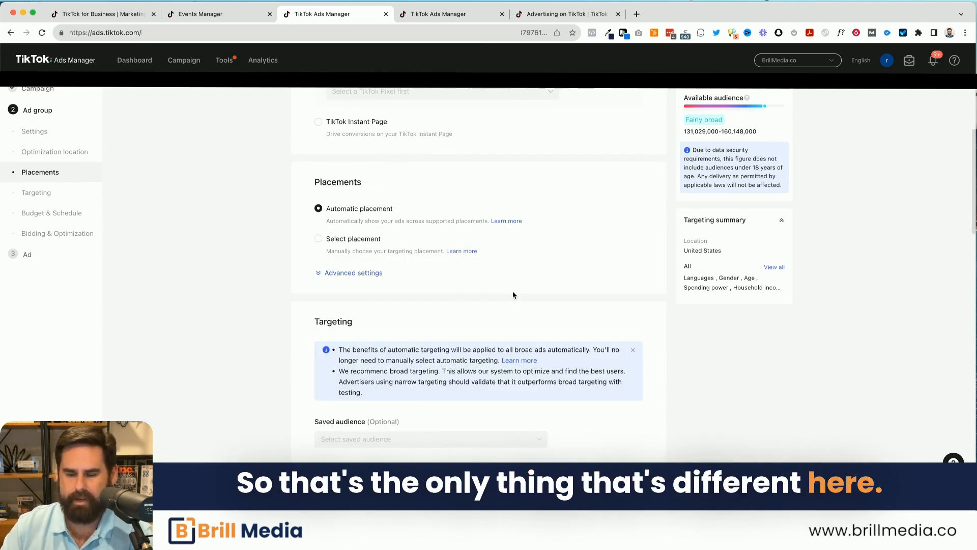
pyautogui.scroll(5, 375, 265)
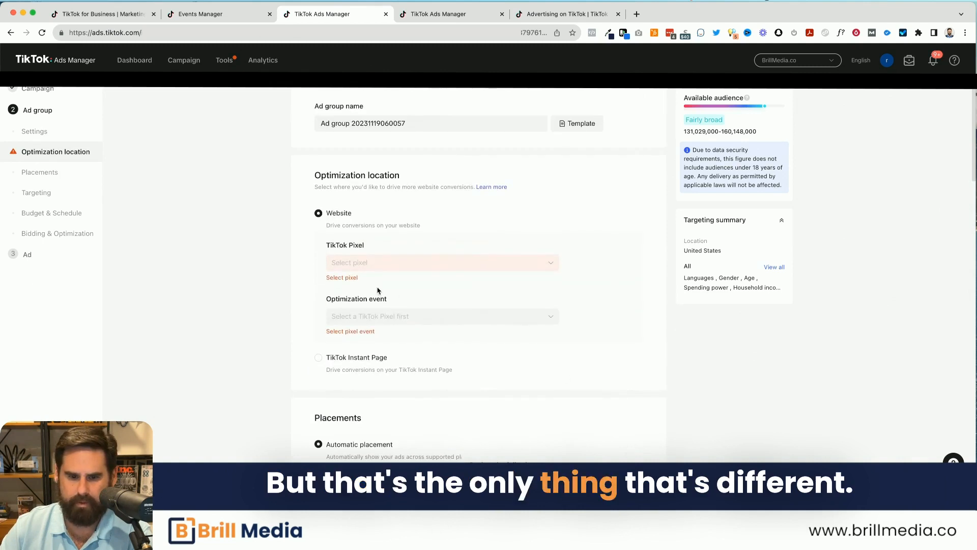
# Step: Set the ad group's TikTok Pixel to Brill 2021 and its optimization event to View Content
pyautogui.click(375, 262)
pyautogui.click(356, 285)
pyautogui.click(430, 305)
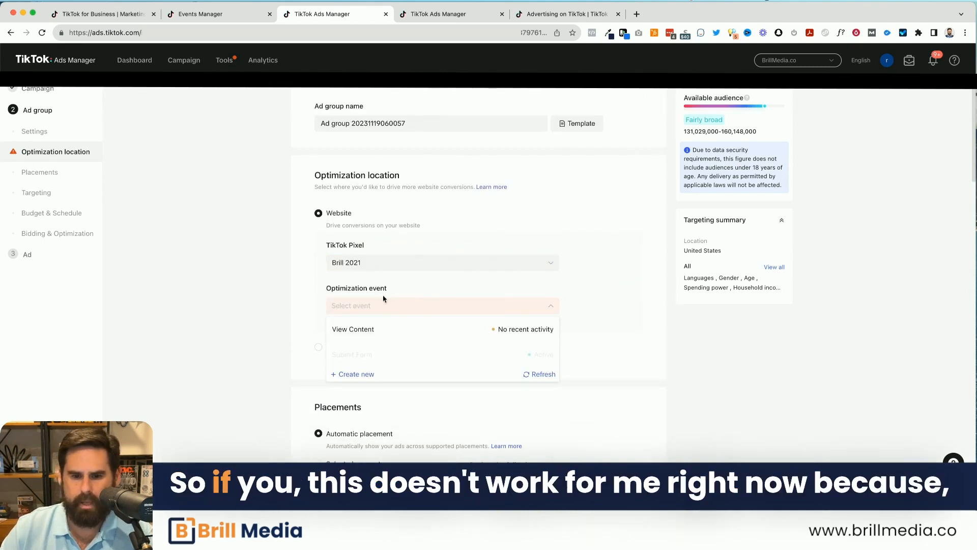
pyautogui.moveTo(367, 356)
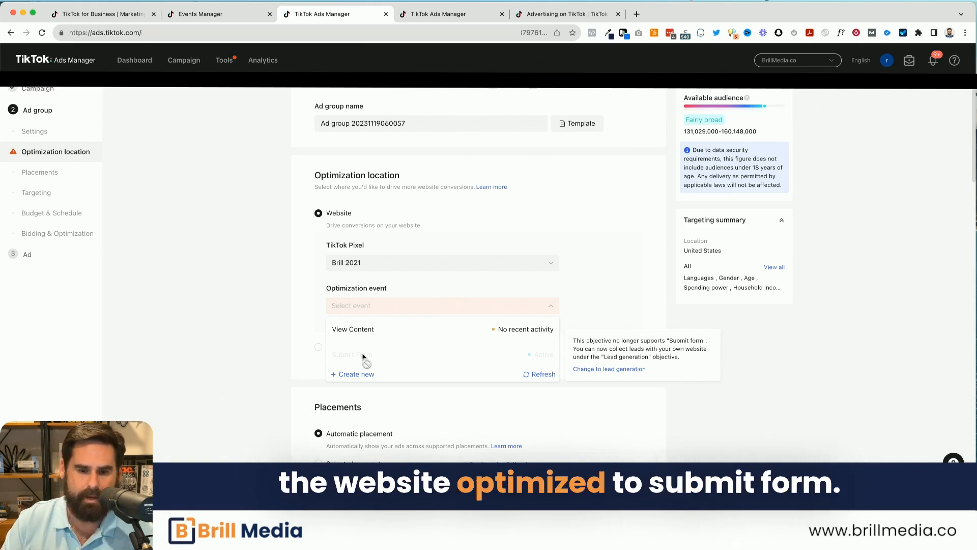
pyautogui.click(356, 328)
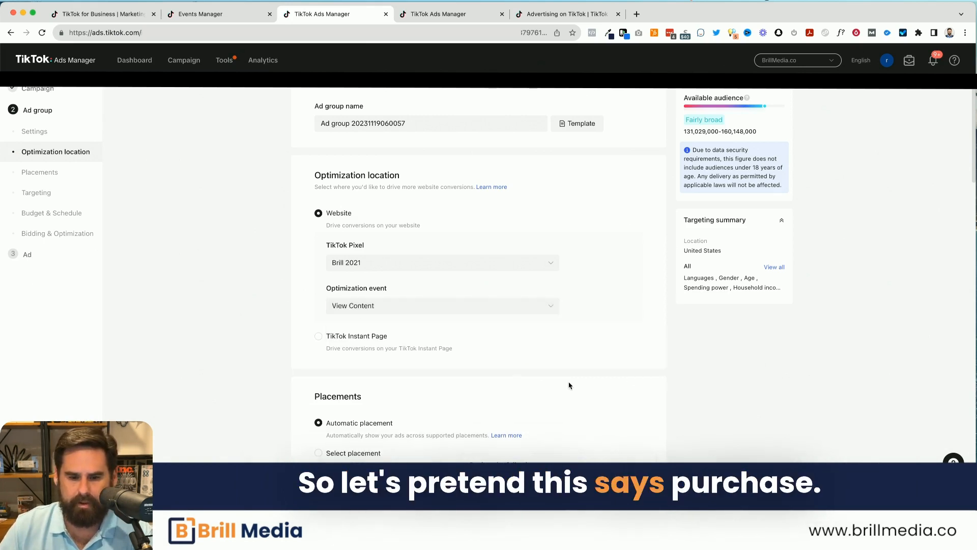
# Step: Review the website conversion ad's creative, text, call-to-action and destination URL settings
pyautogui.scroll(-5, 569, 385)
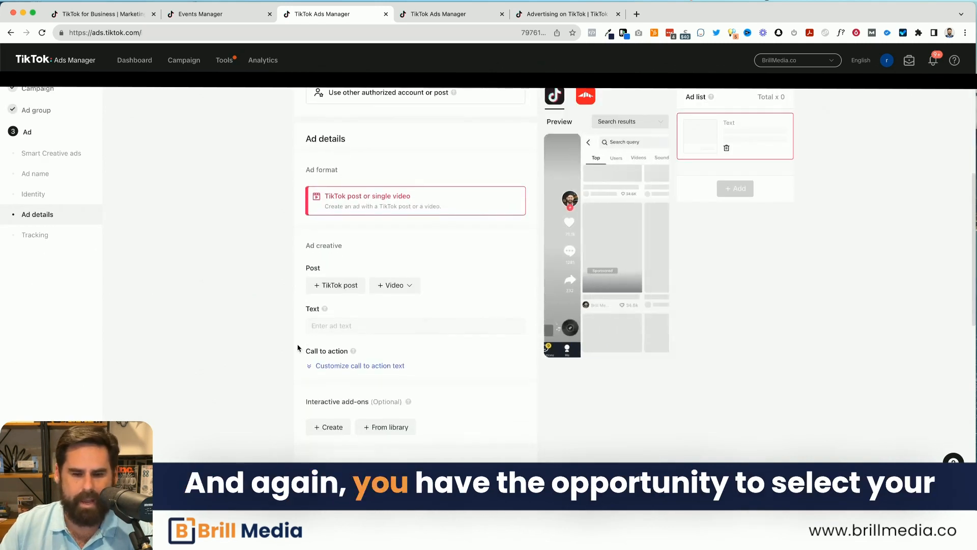
pyautogui.scroll(-3, 291, 369)
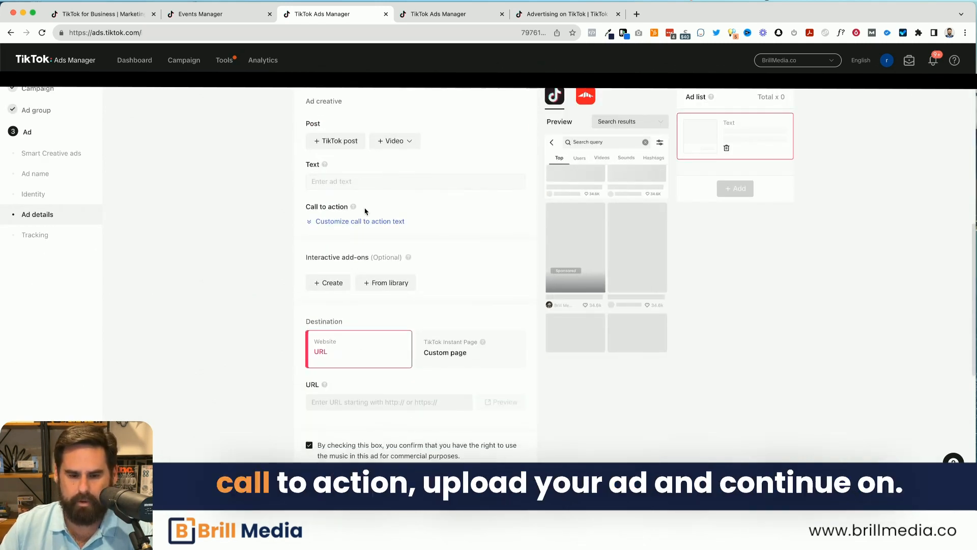
pyautogui.scroll(-3, 371, 285)
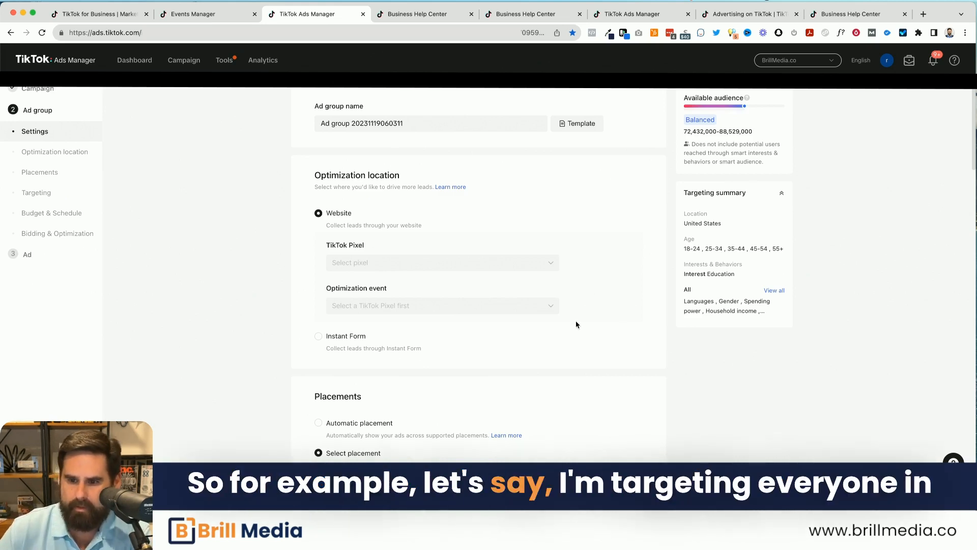
# Step: Turn off Smart interests & behaviors for the Education interest targeting, read the option's explanation, and turn it back on
pyautogui.scroll(-3, 576, 325)
pyautogui.scroll(-10, 577, 325)
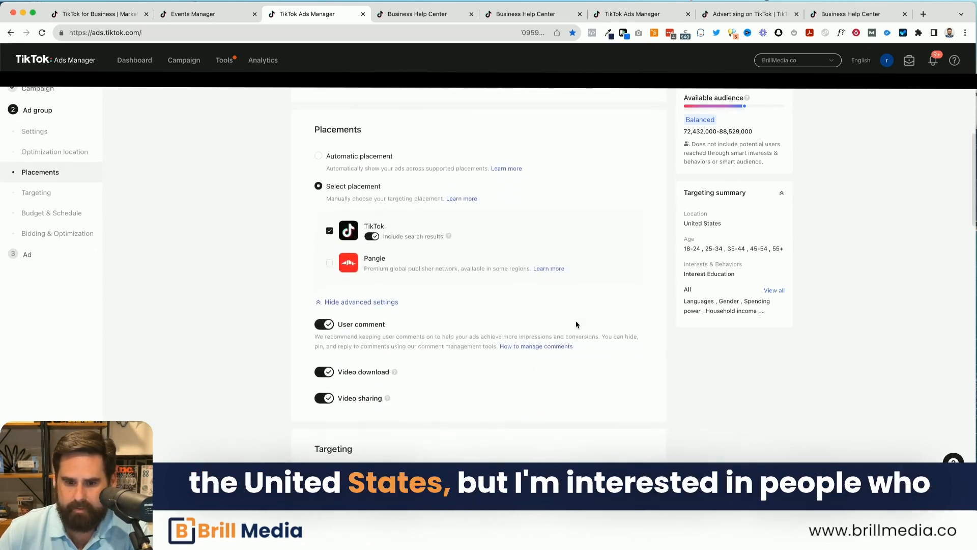
pyautogui.scroll(-10, 577, 325)
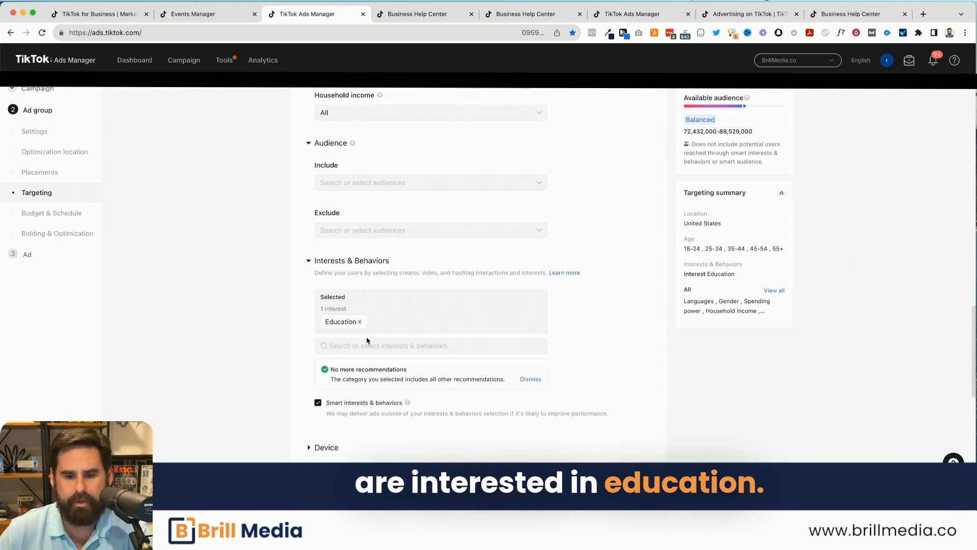
pyautogui.click(318, 402)
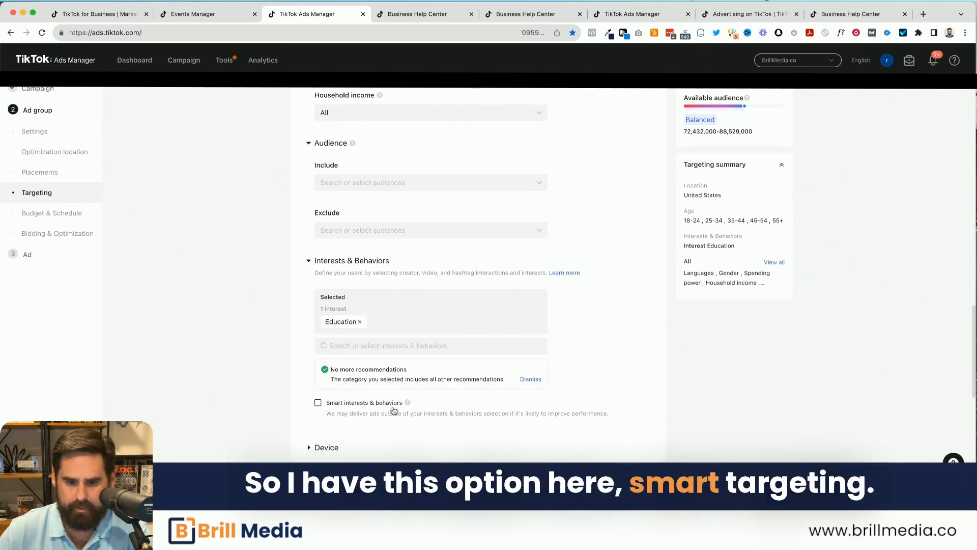
pyautogui.moveTo(408, 404)
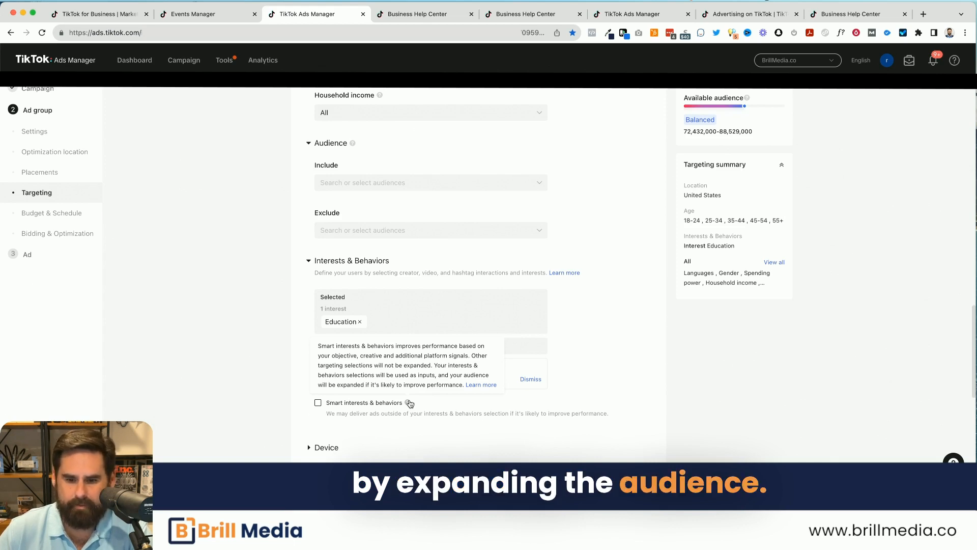
pyautogui.click(317, 403)
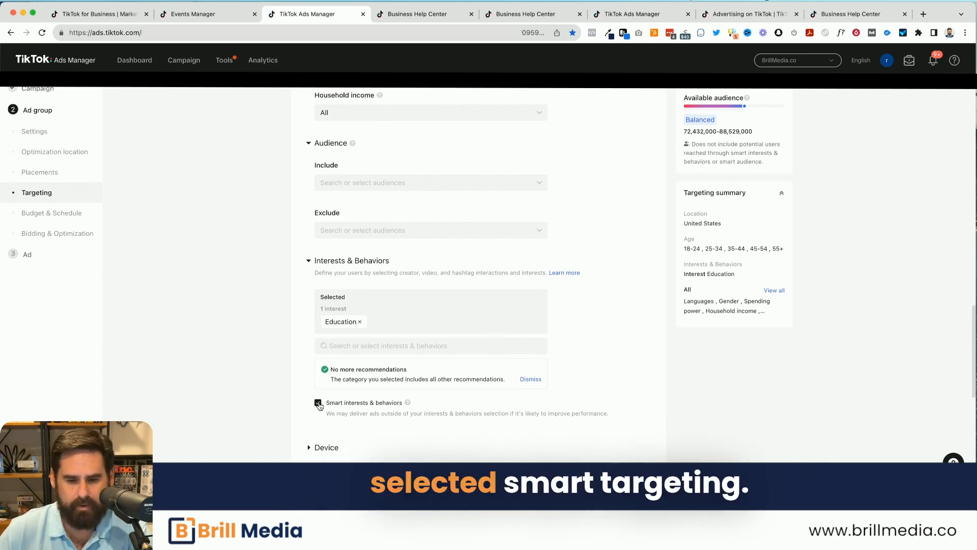